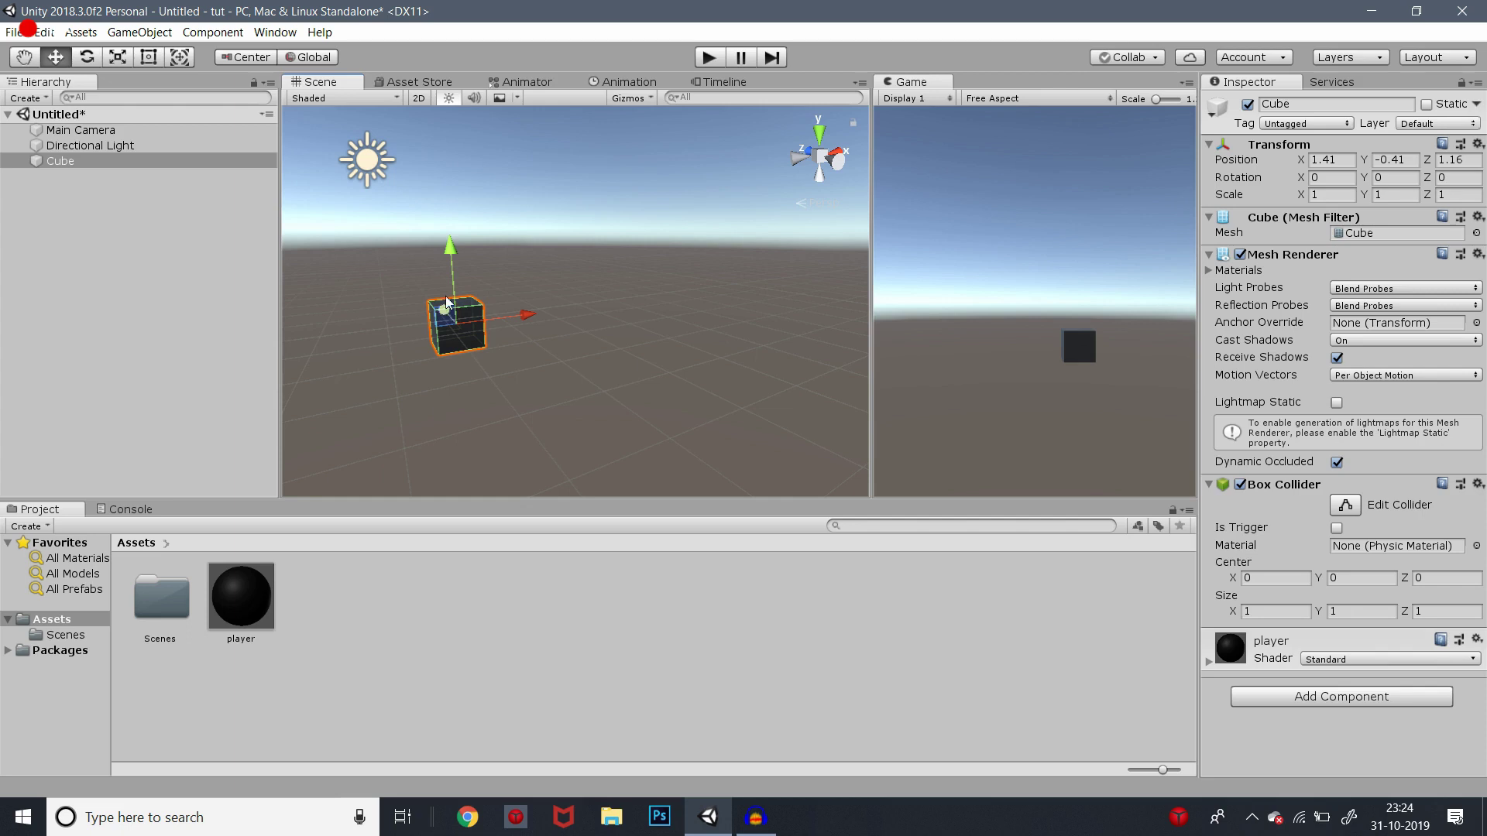
Raise the cube along the Y axis to a Y position of about 0.36
double_click(81, 160)
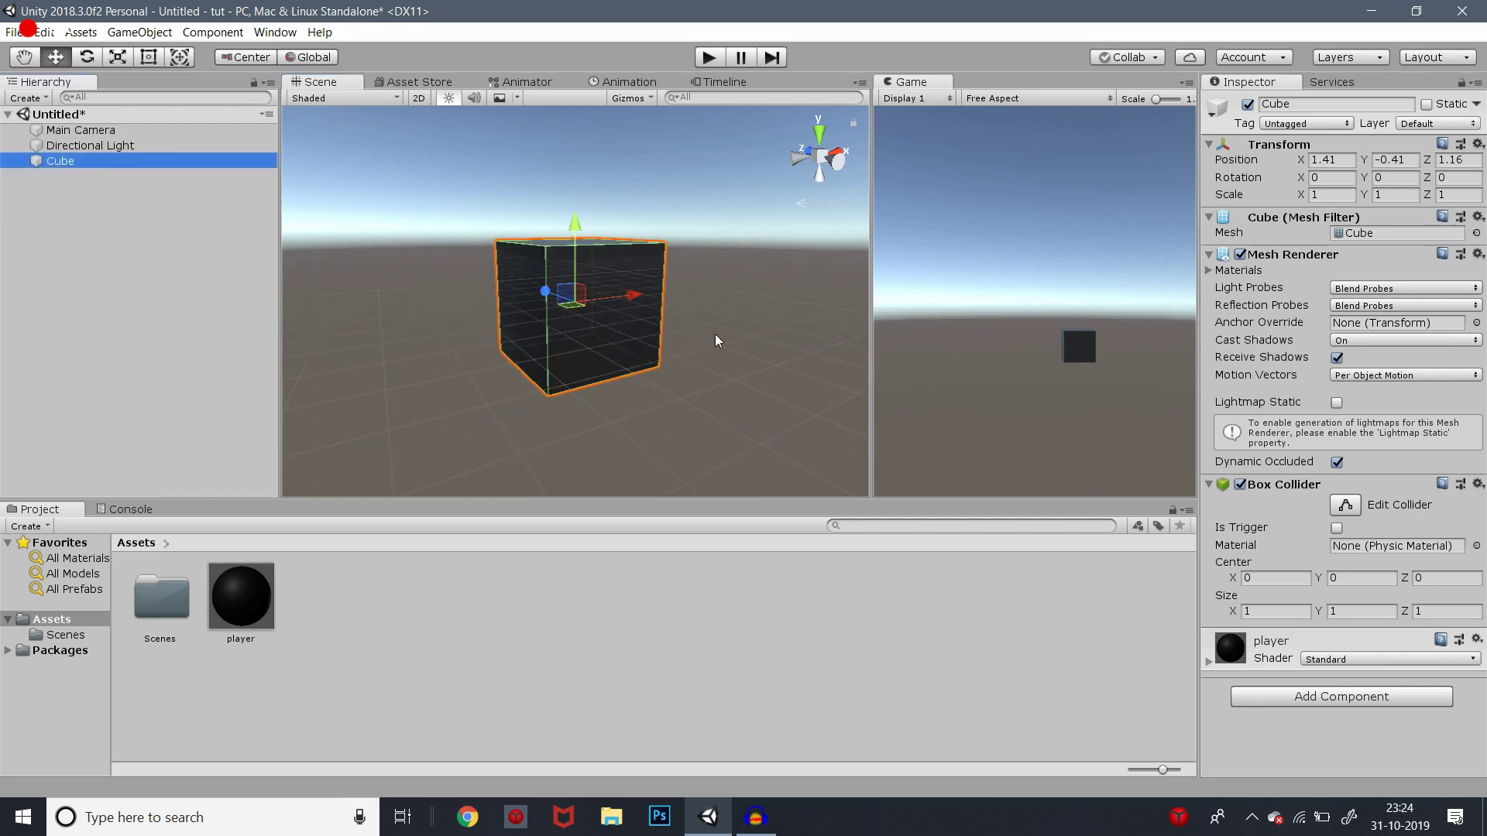
click(543, 574)
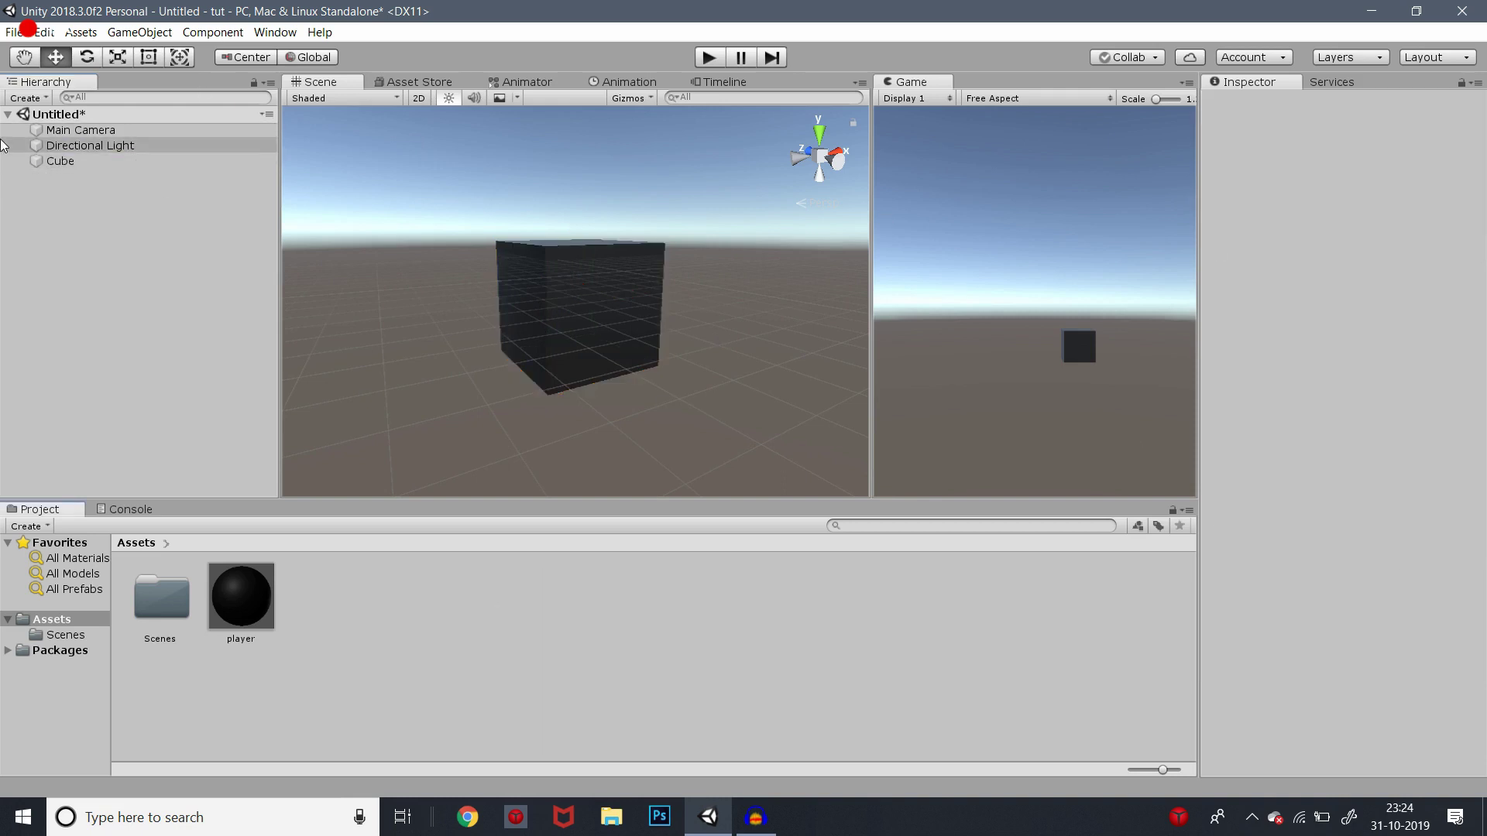
click(68, 161)
drag(575, 225, 573, 146)
right_click(811, 158)
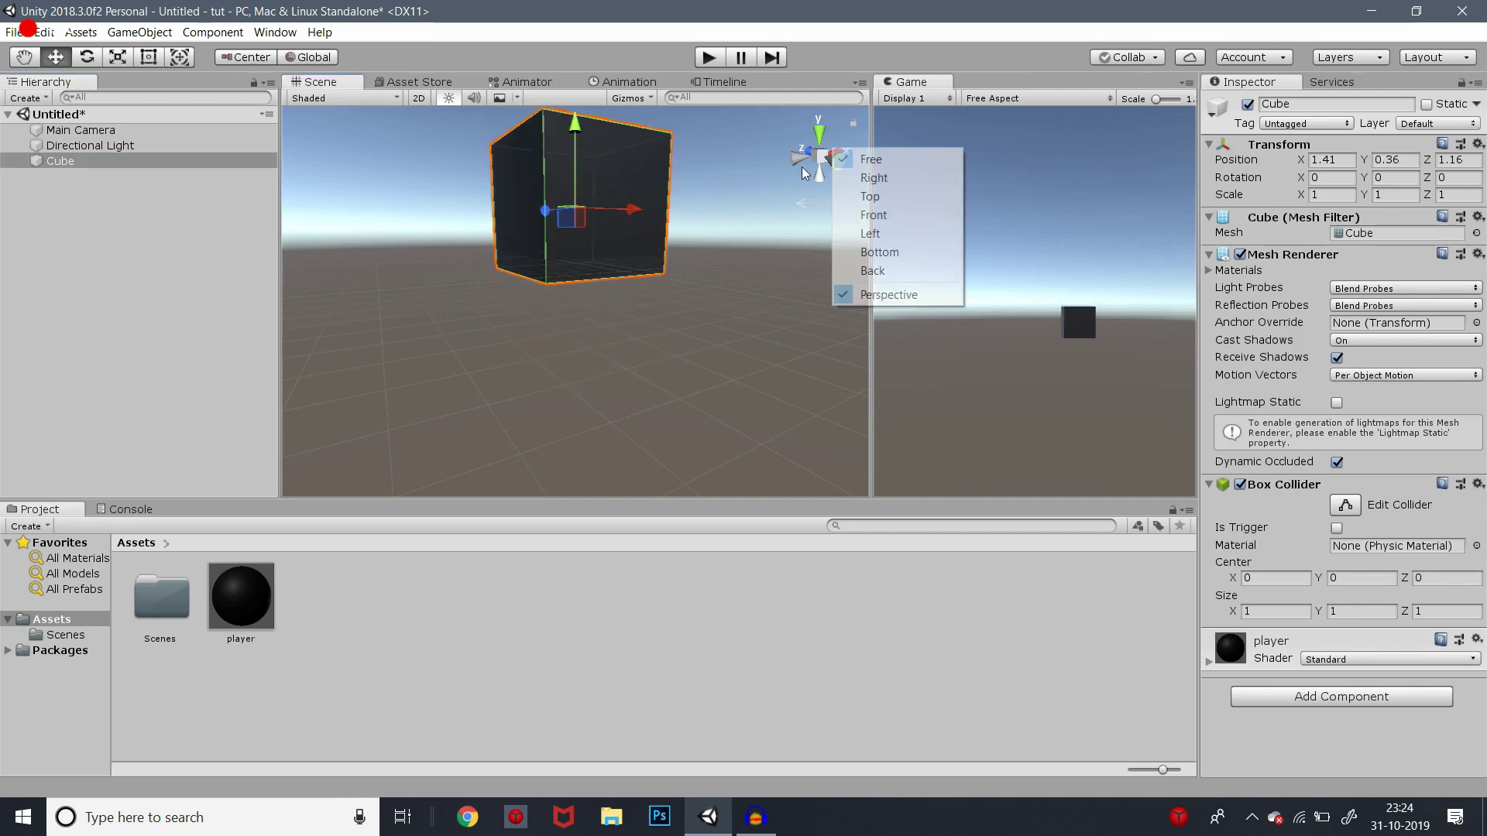
click(767, 177)
key(q)
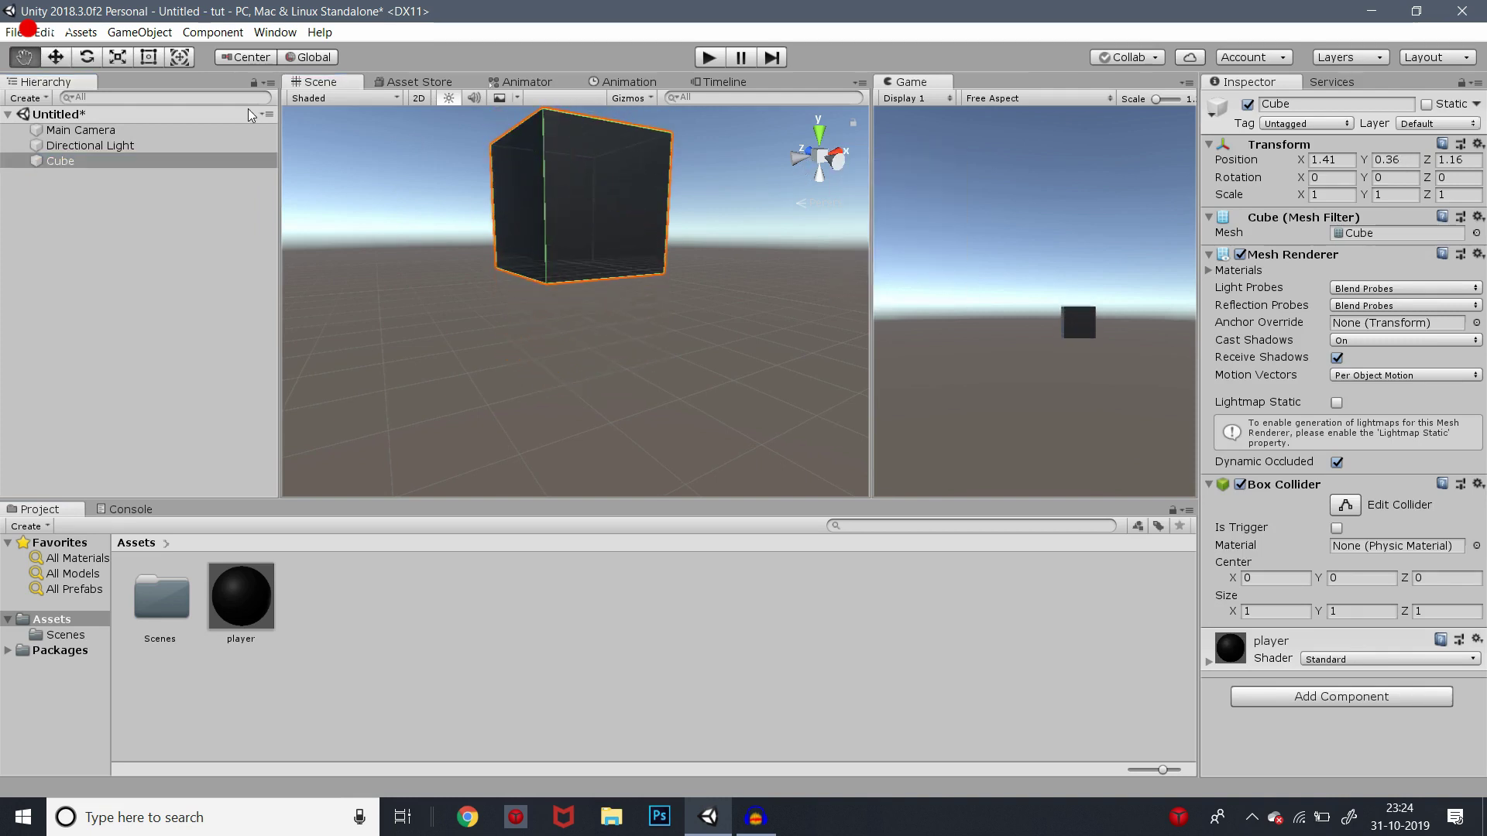
drag(731, 215, 521, 286)
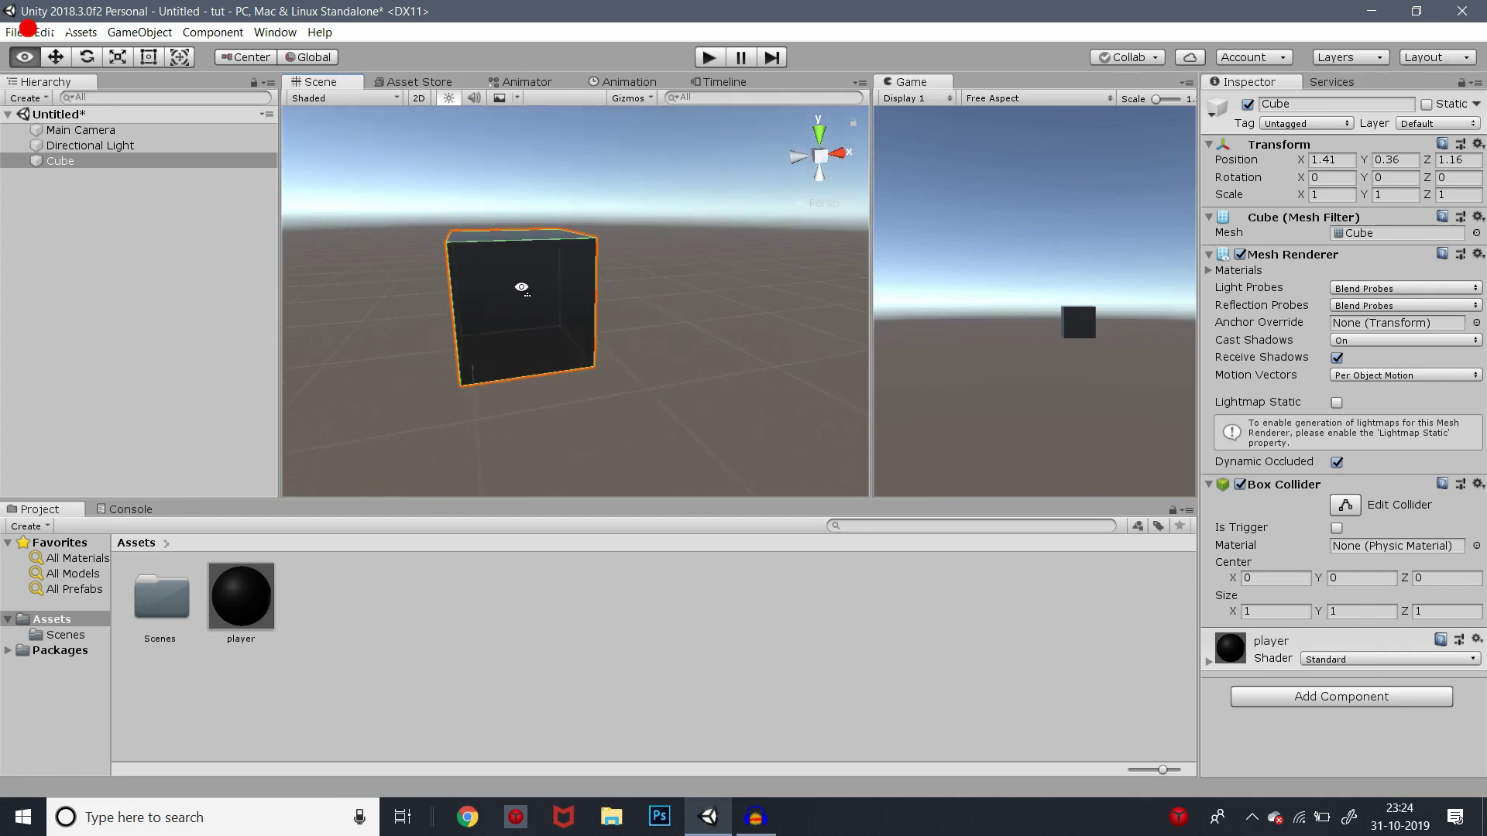
Rename the cube object as player
click(62, 160)
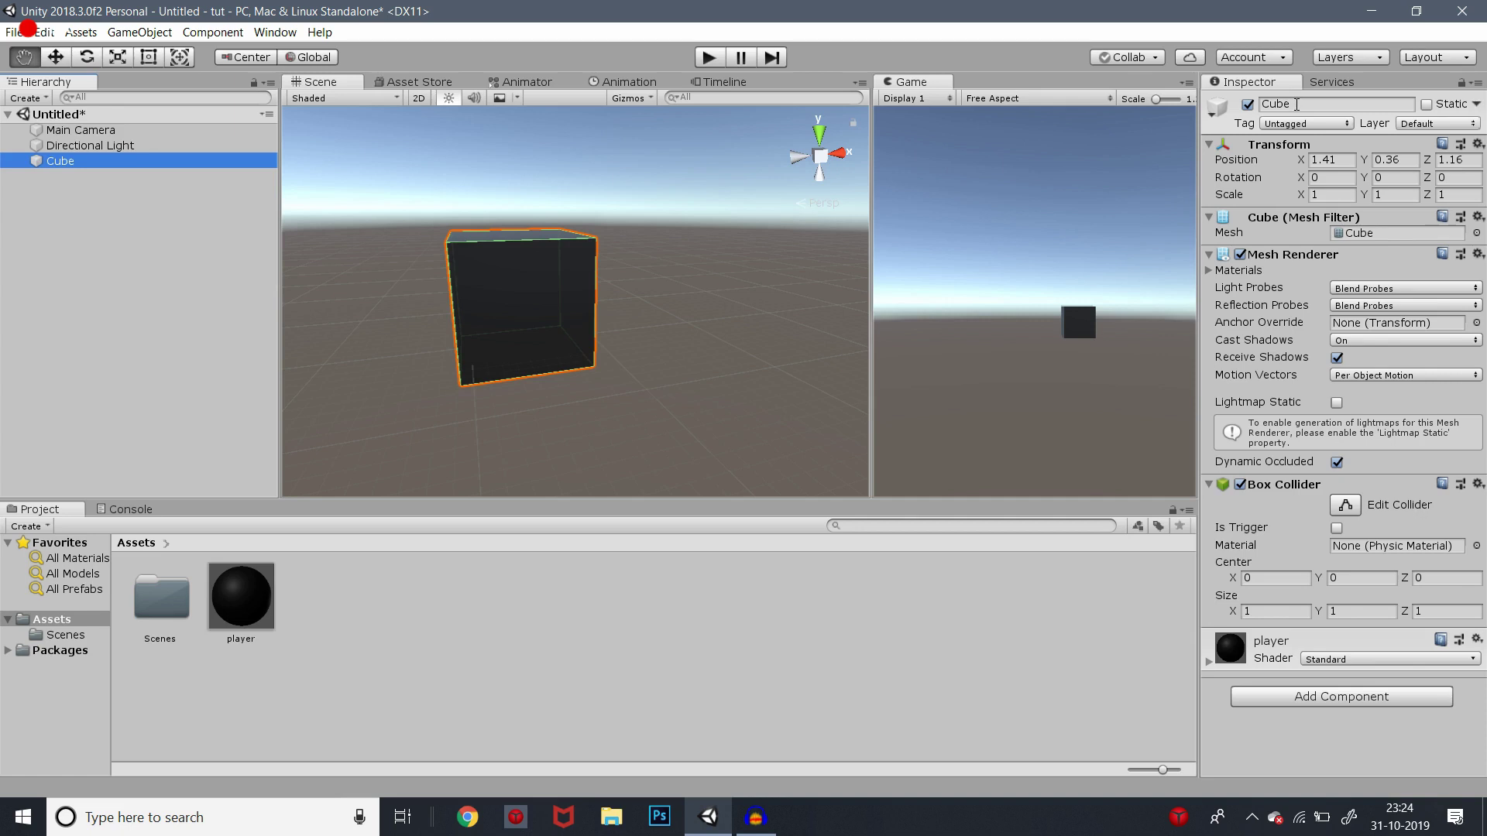
click(1368, 106)
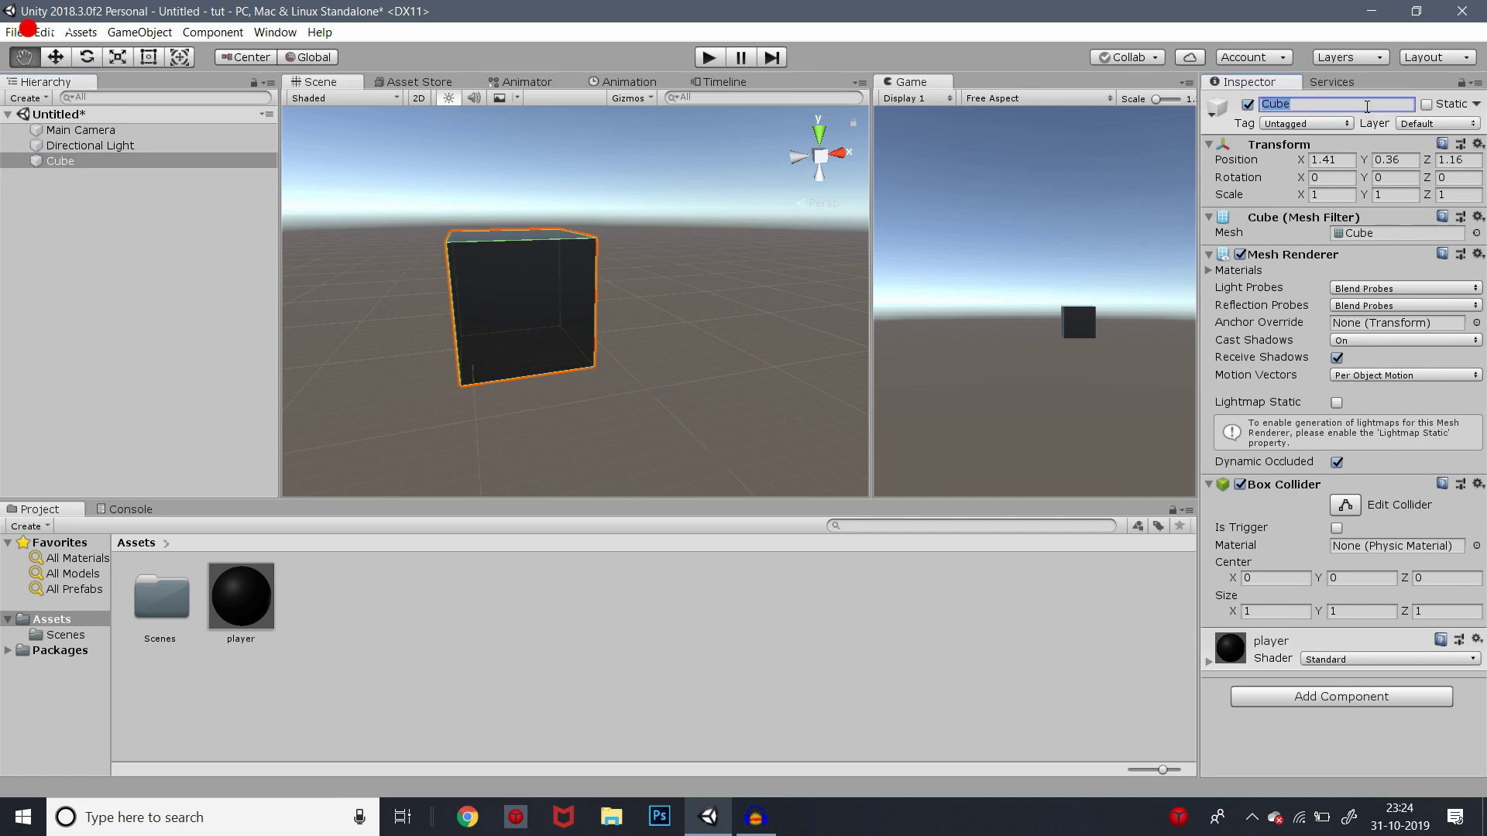
text(playert)
key(BackSpace)
key(Return)
Deactivate the player object in the scene and reactivate it
click(1248, 106)
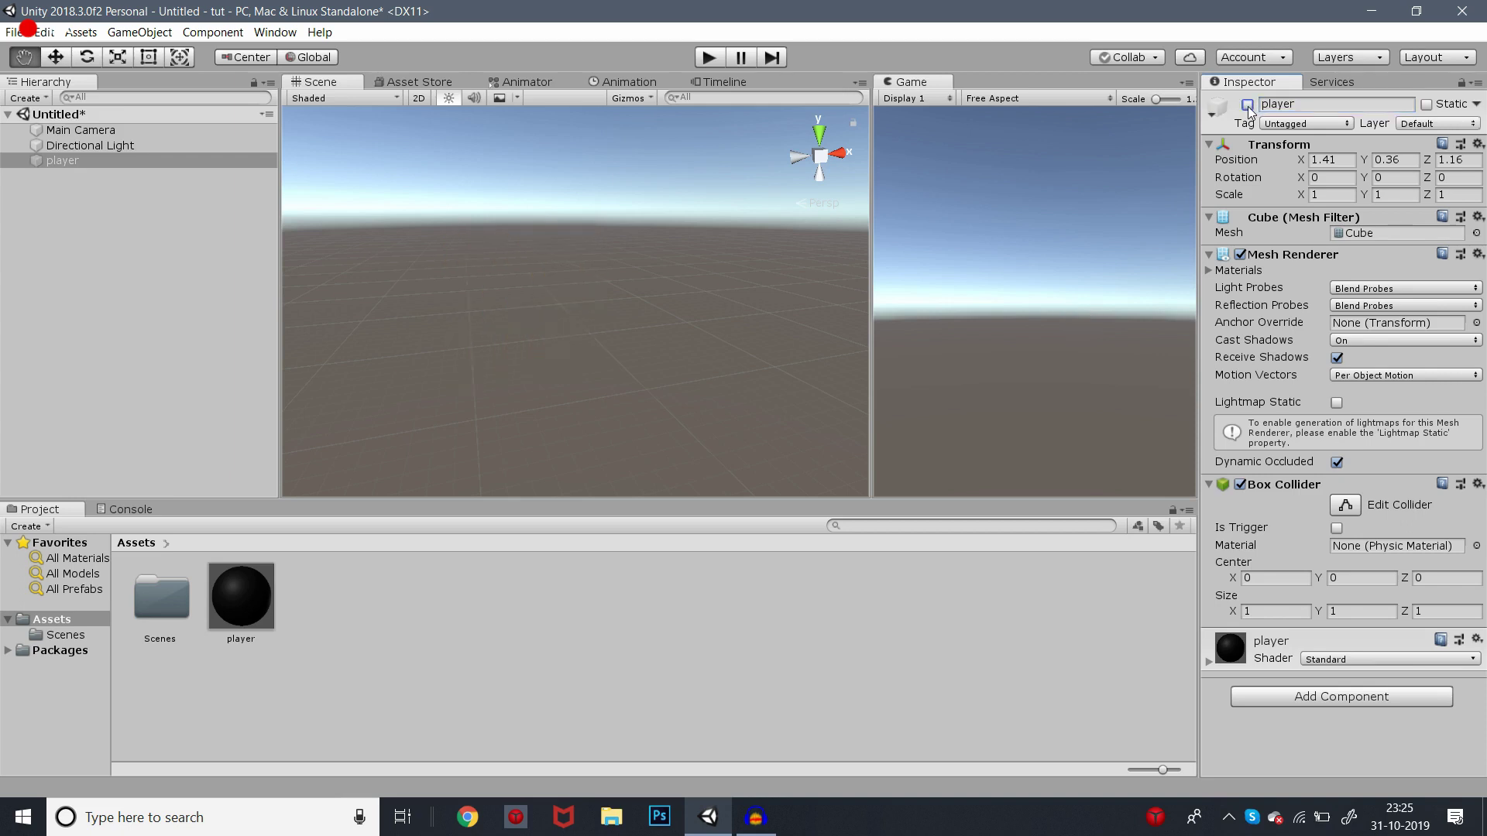
click(84, 172)
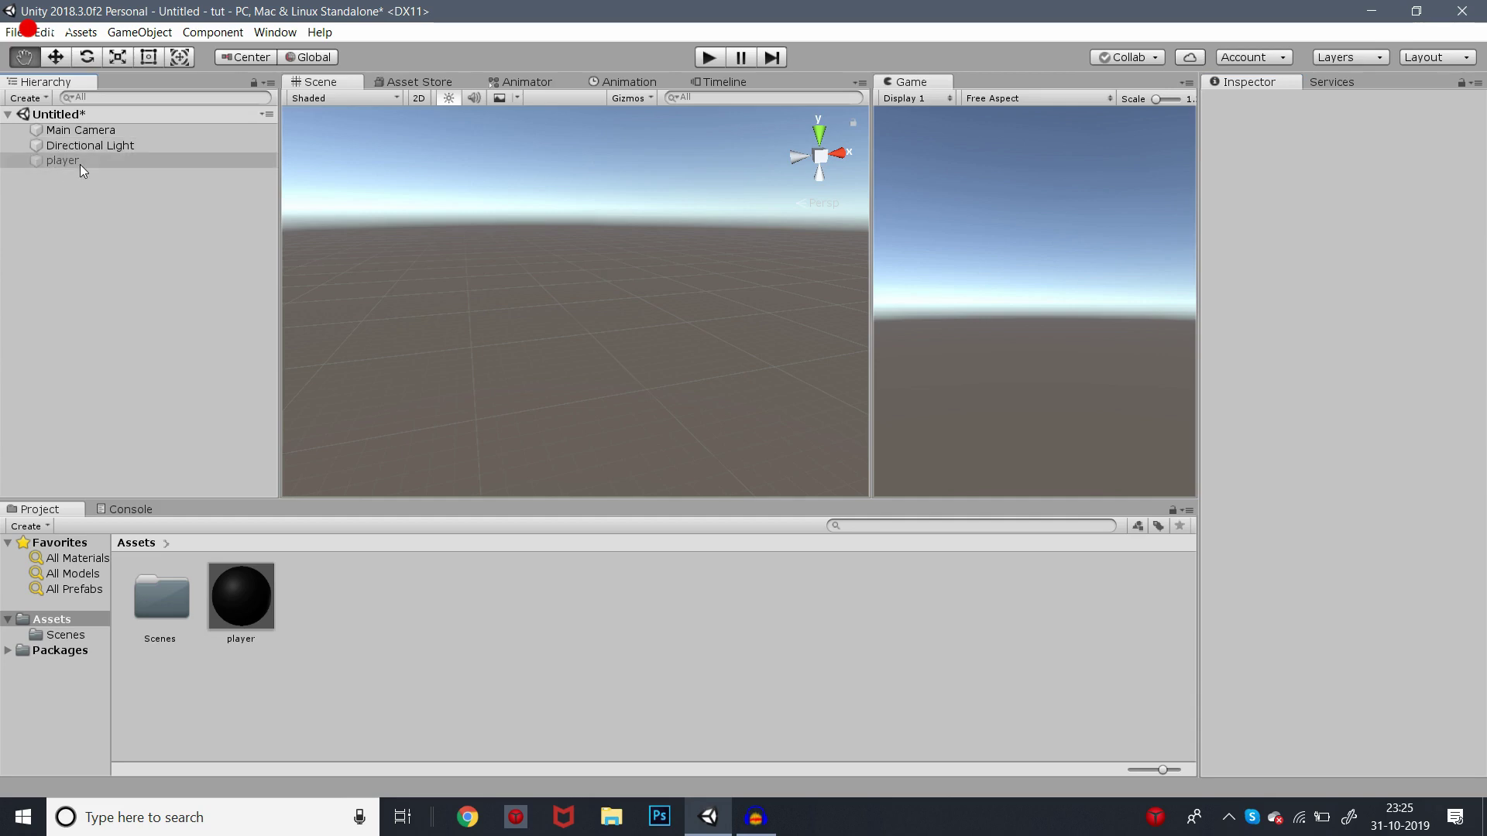
click(67, 160)
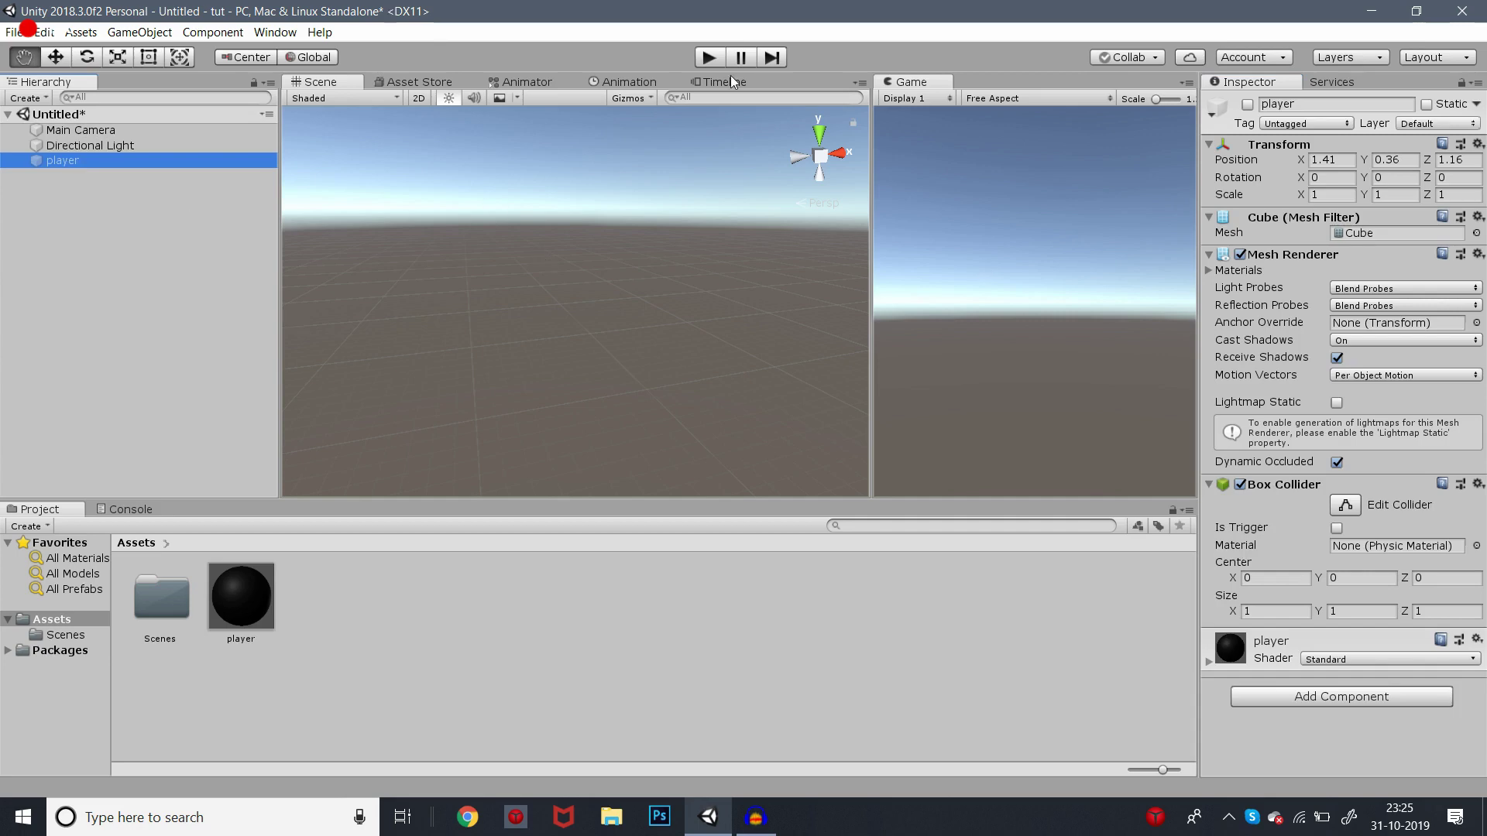
click(1248, 104)
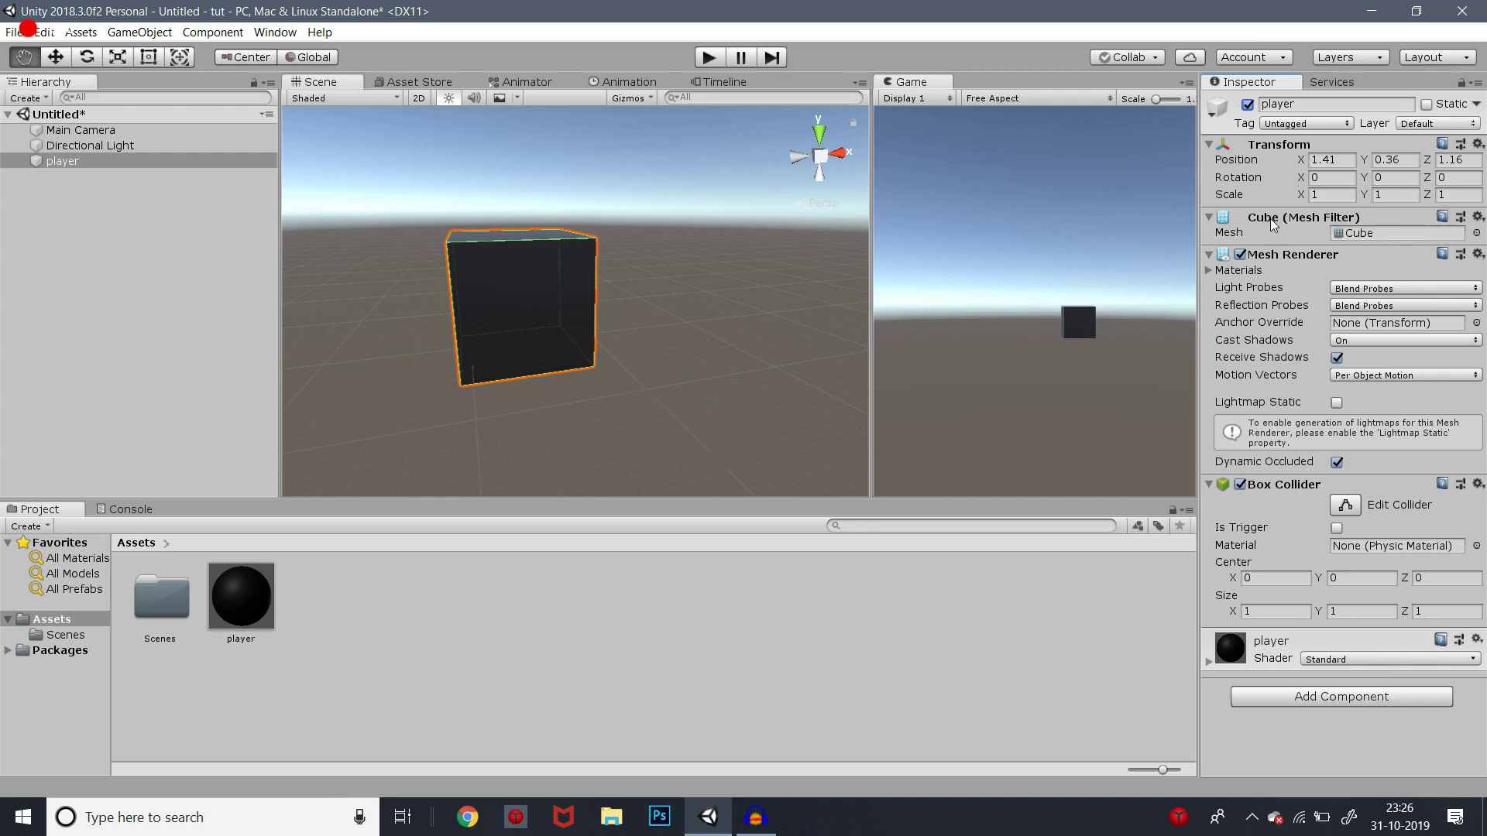
Review the player's Mesh Filter and Mesh Renderer materials, and test-run the scene without physics
click(1210, 219)
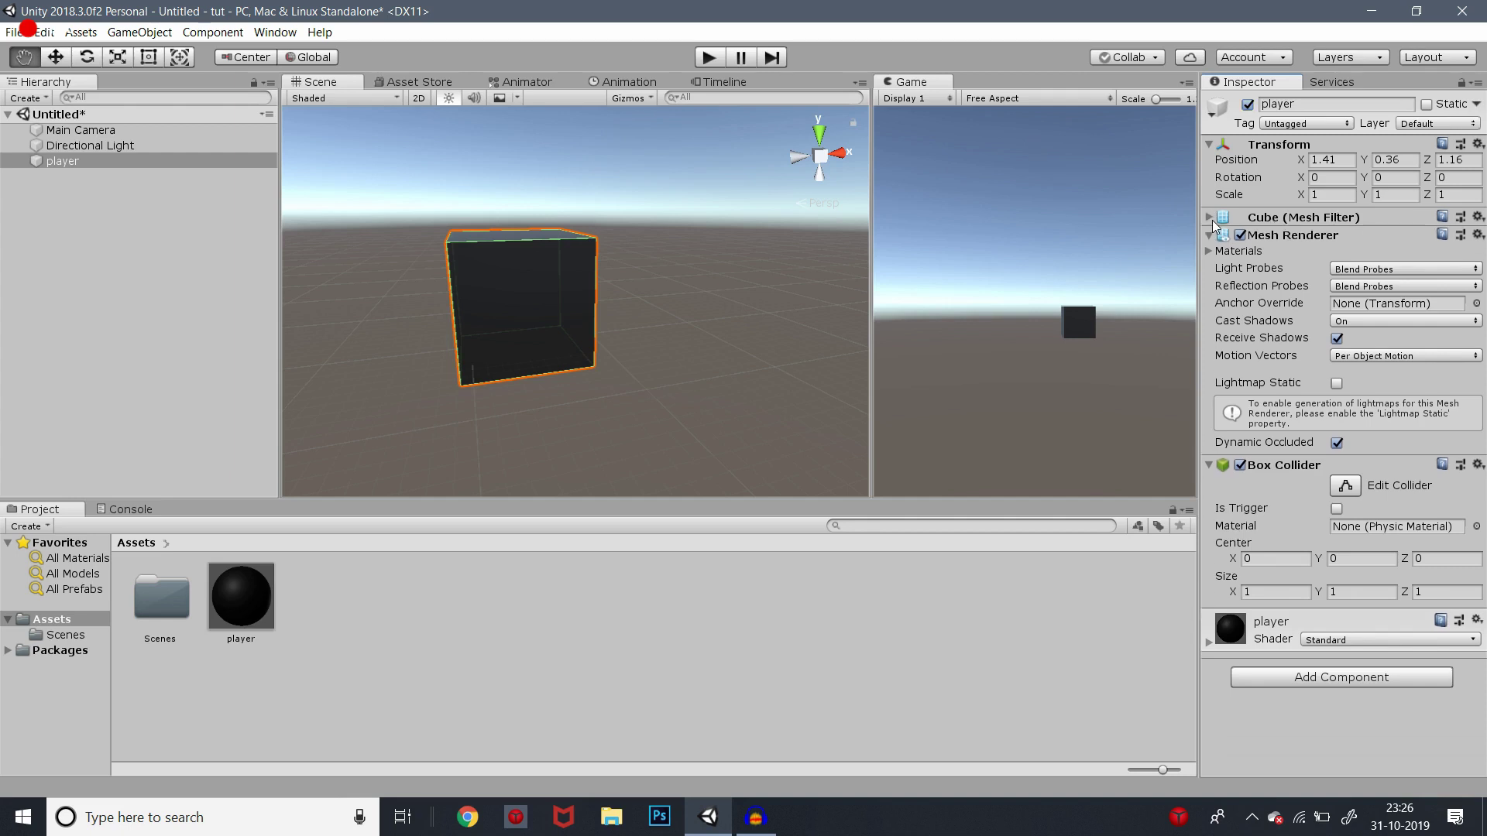
click(1210, 218)
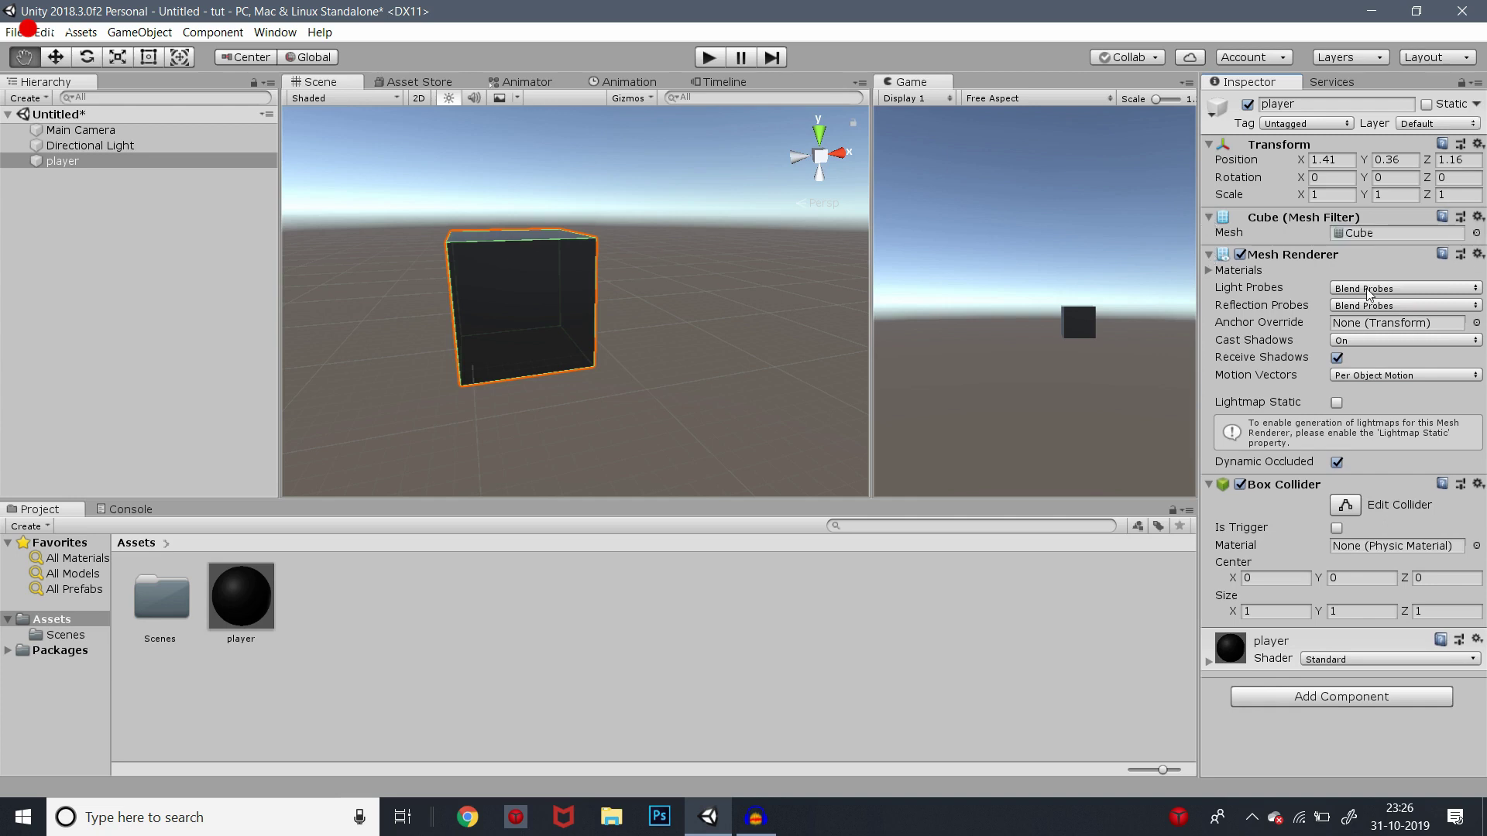
click(1210, 272)
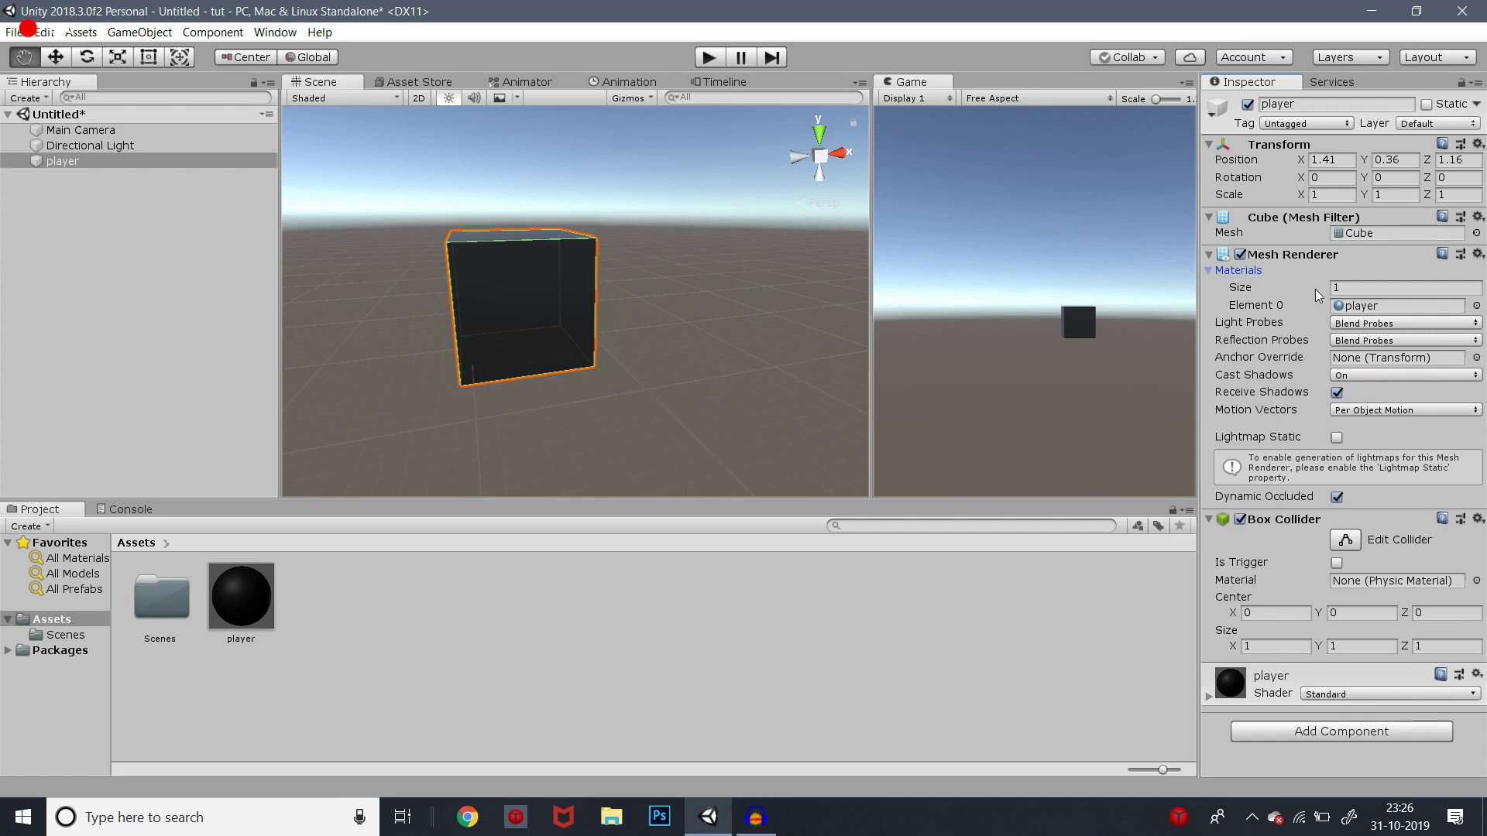
click(1210, 275)
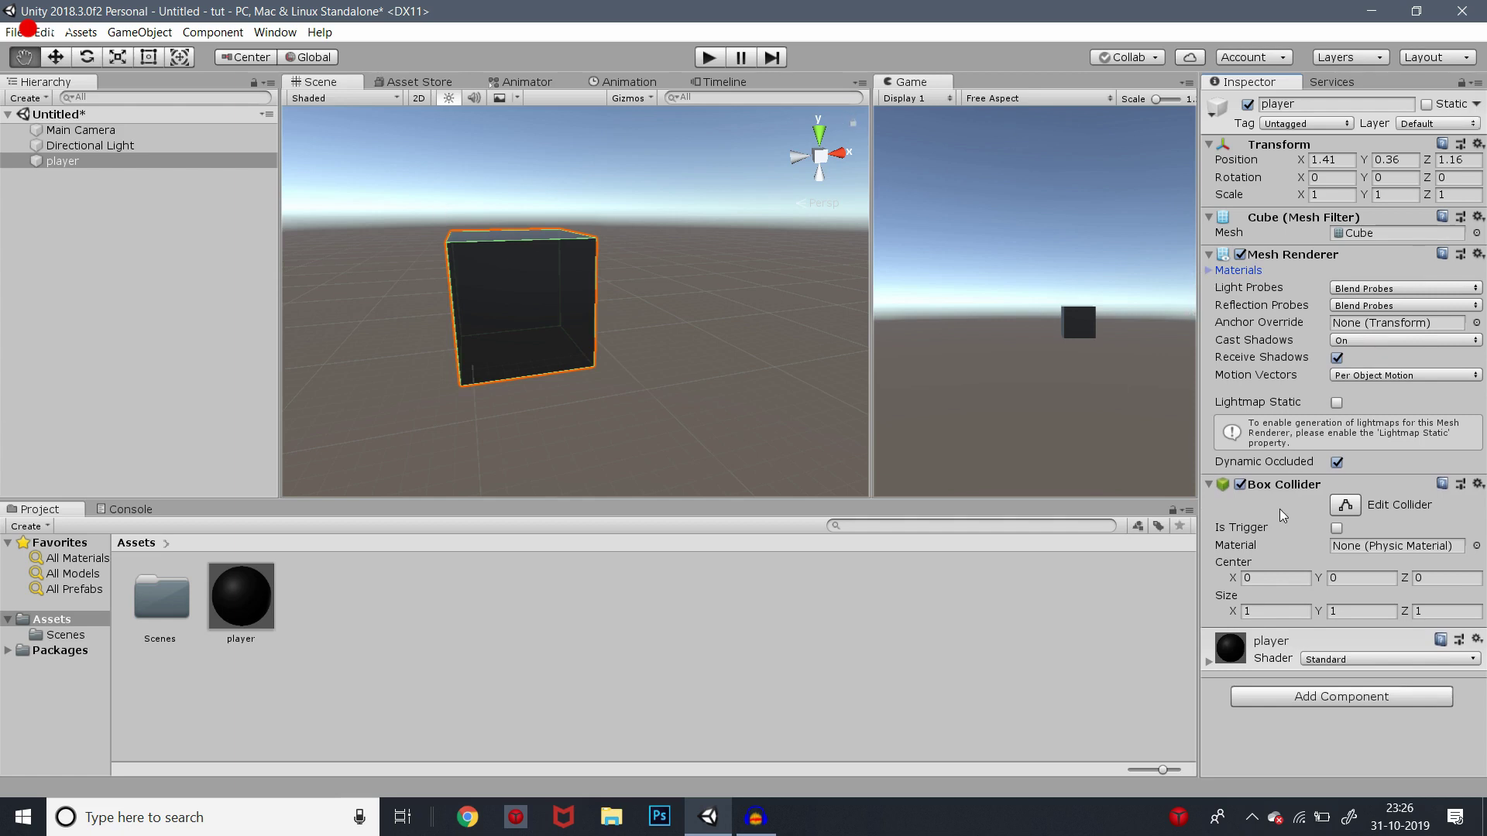
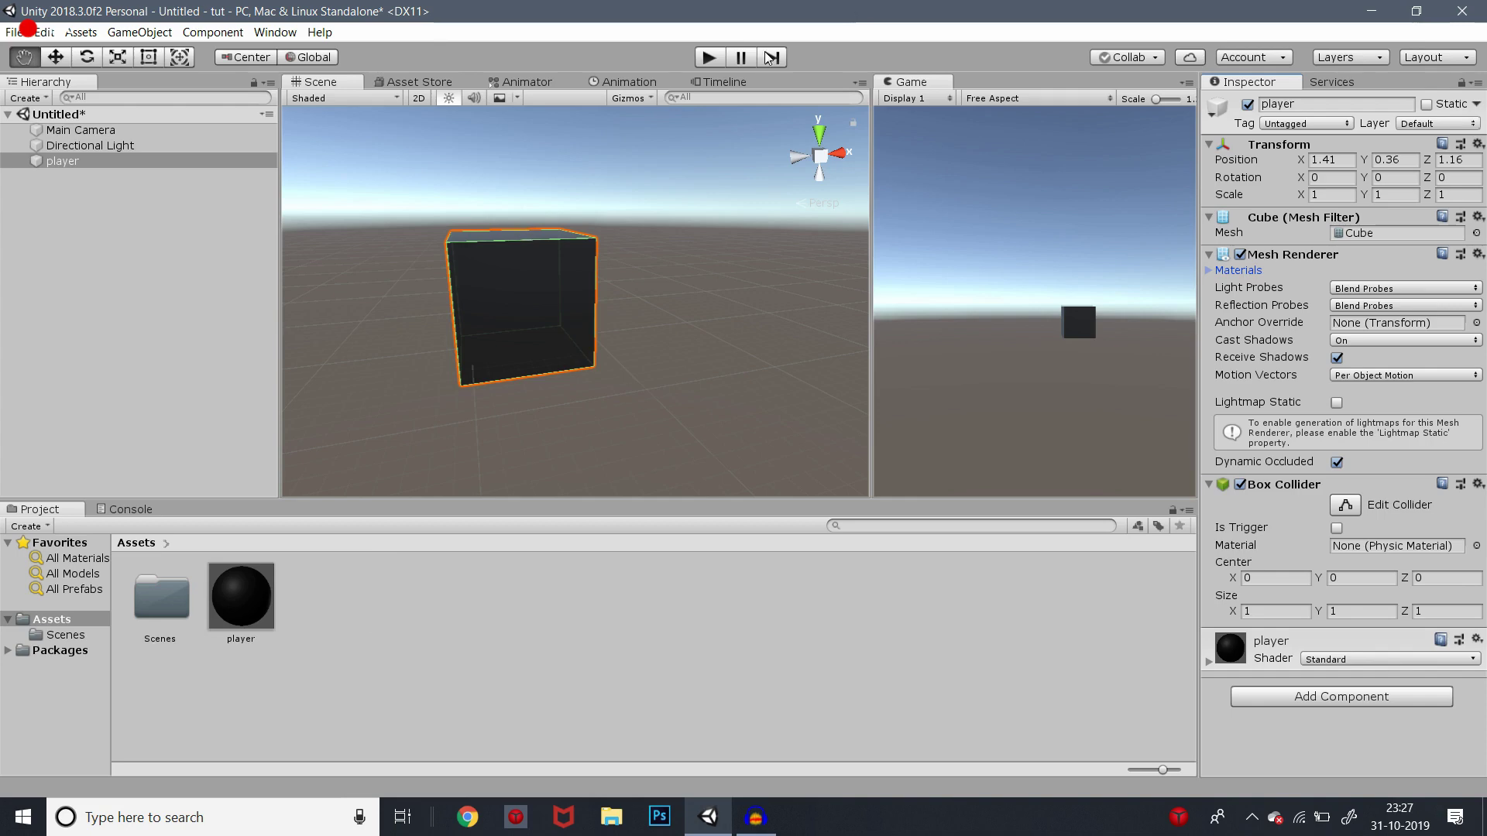
click(710, 58)
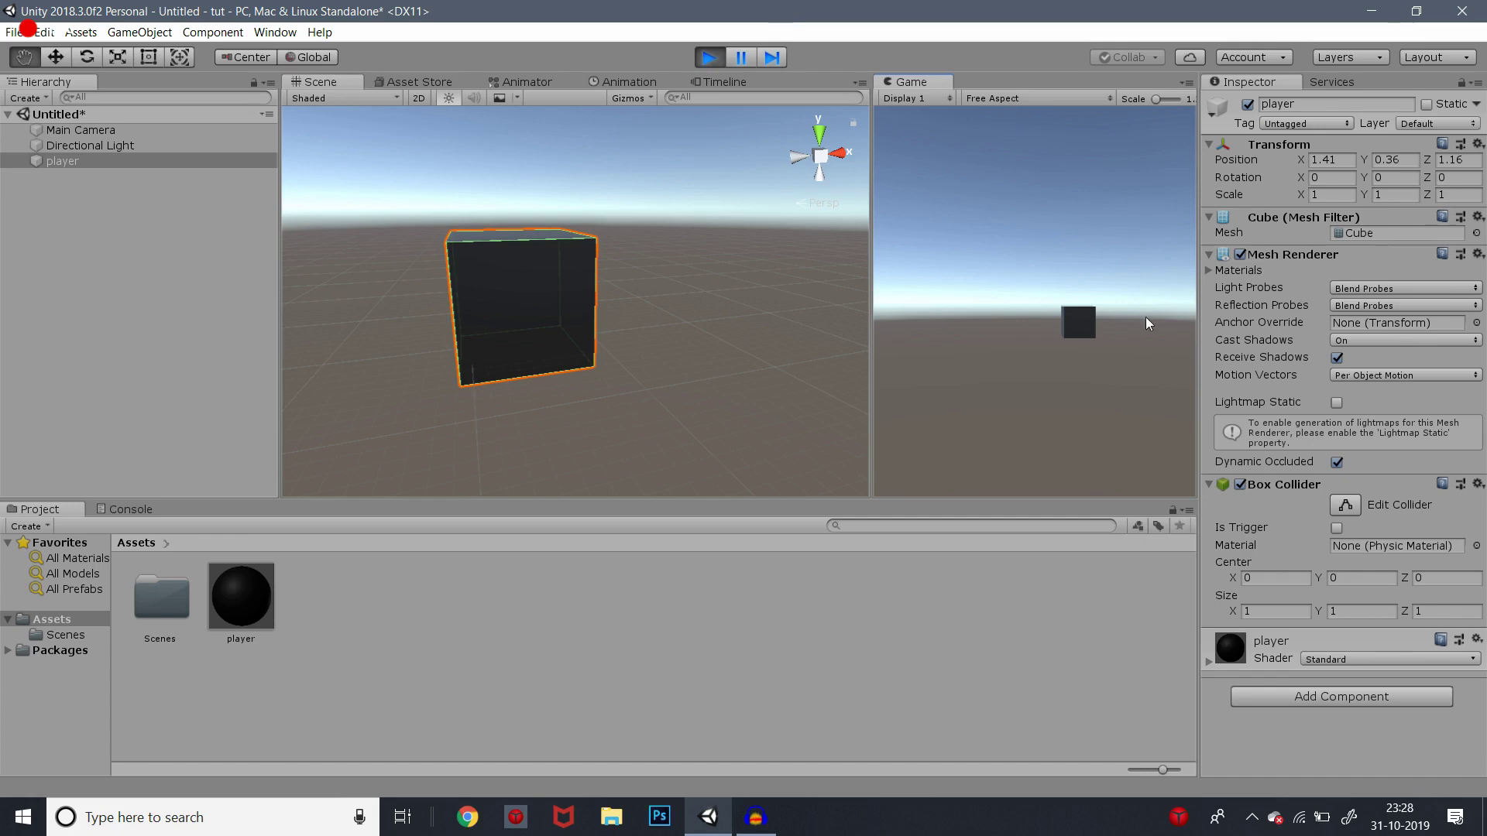
click(703, 57)
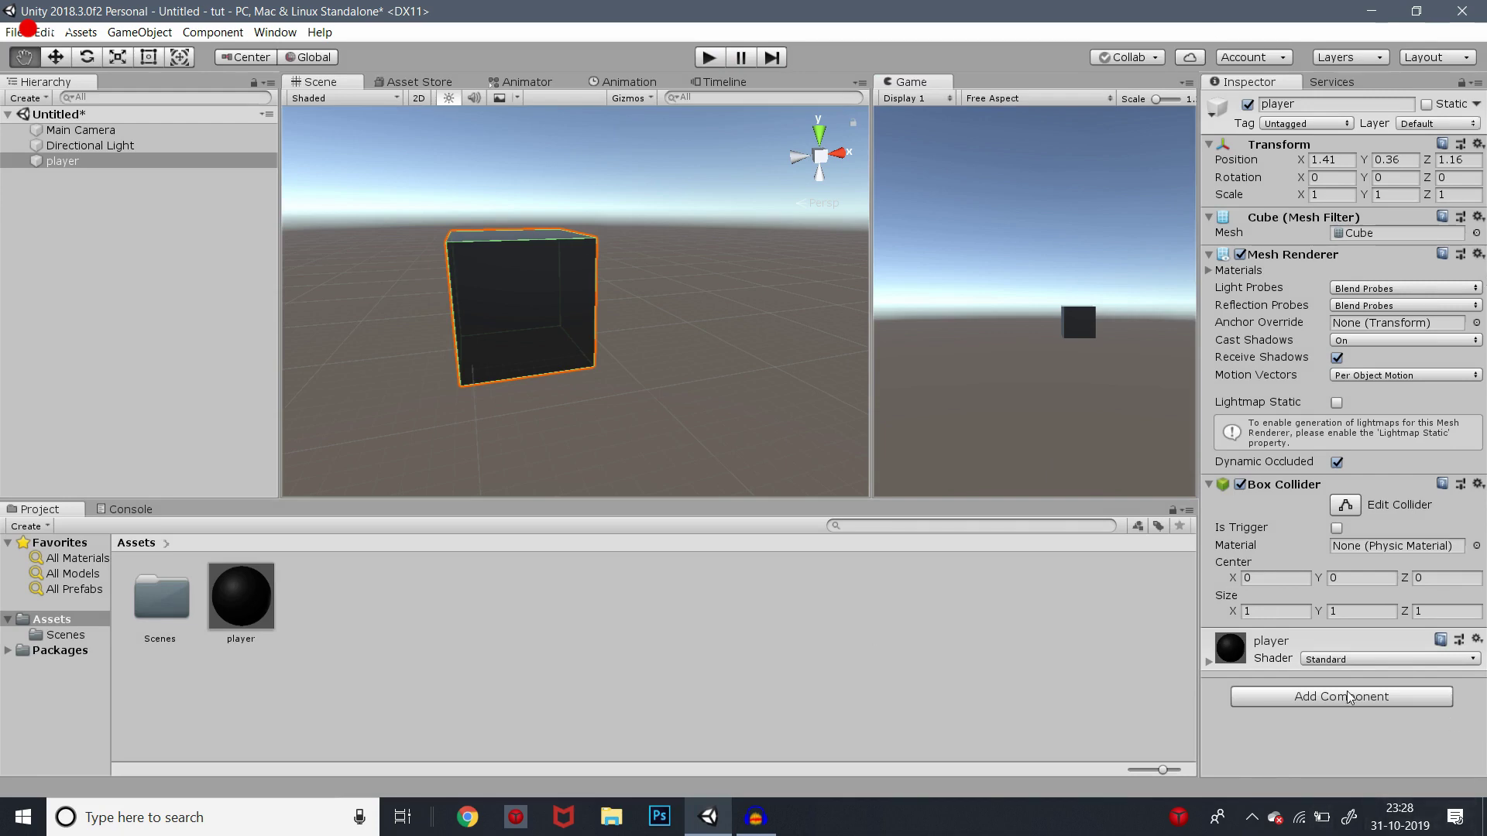
Add a Rigidbody physics component to the player object
click(1322, 695)
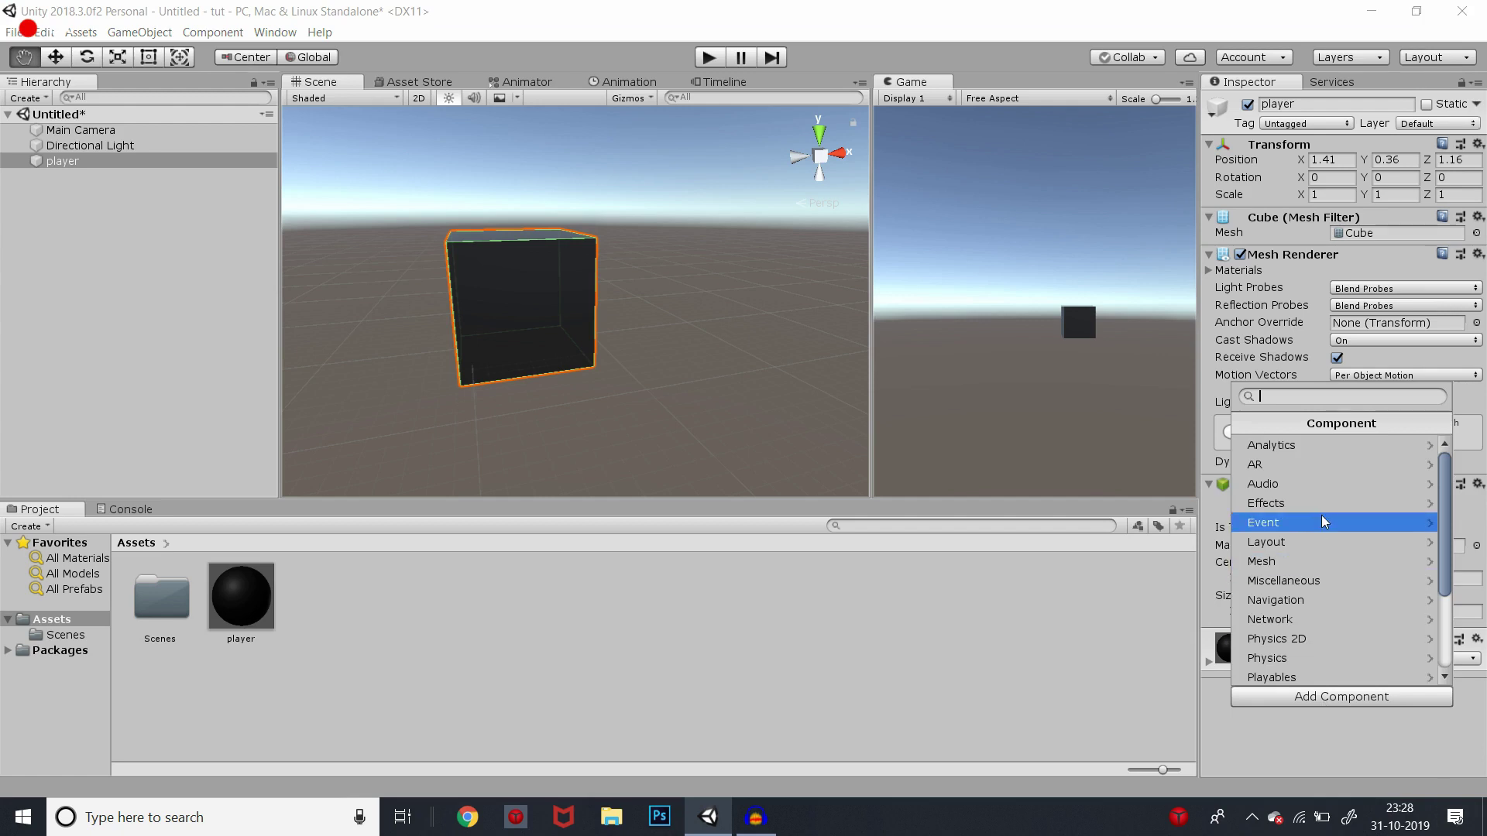
click(1287, 658)
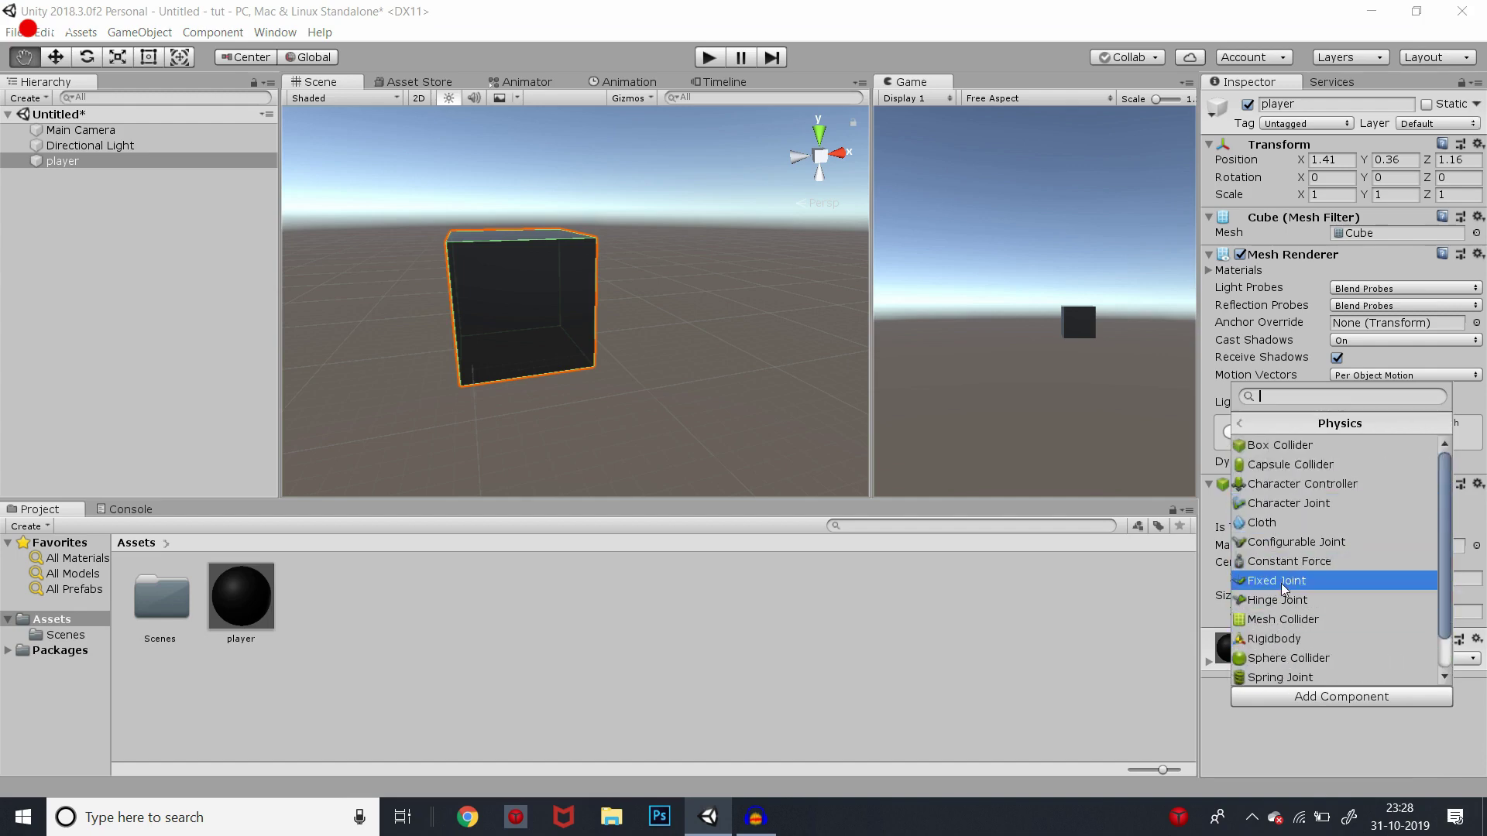
click(1285, 640)
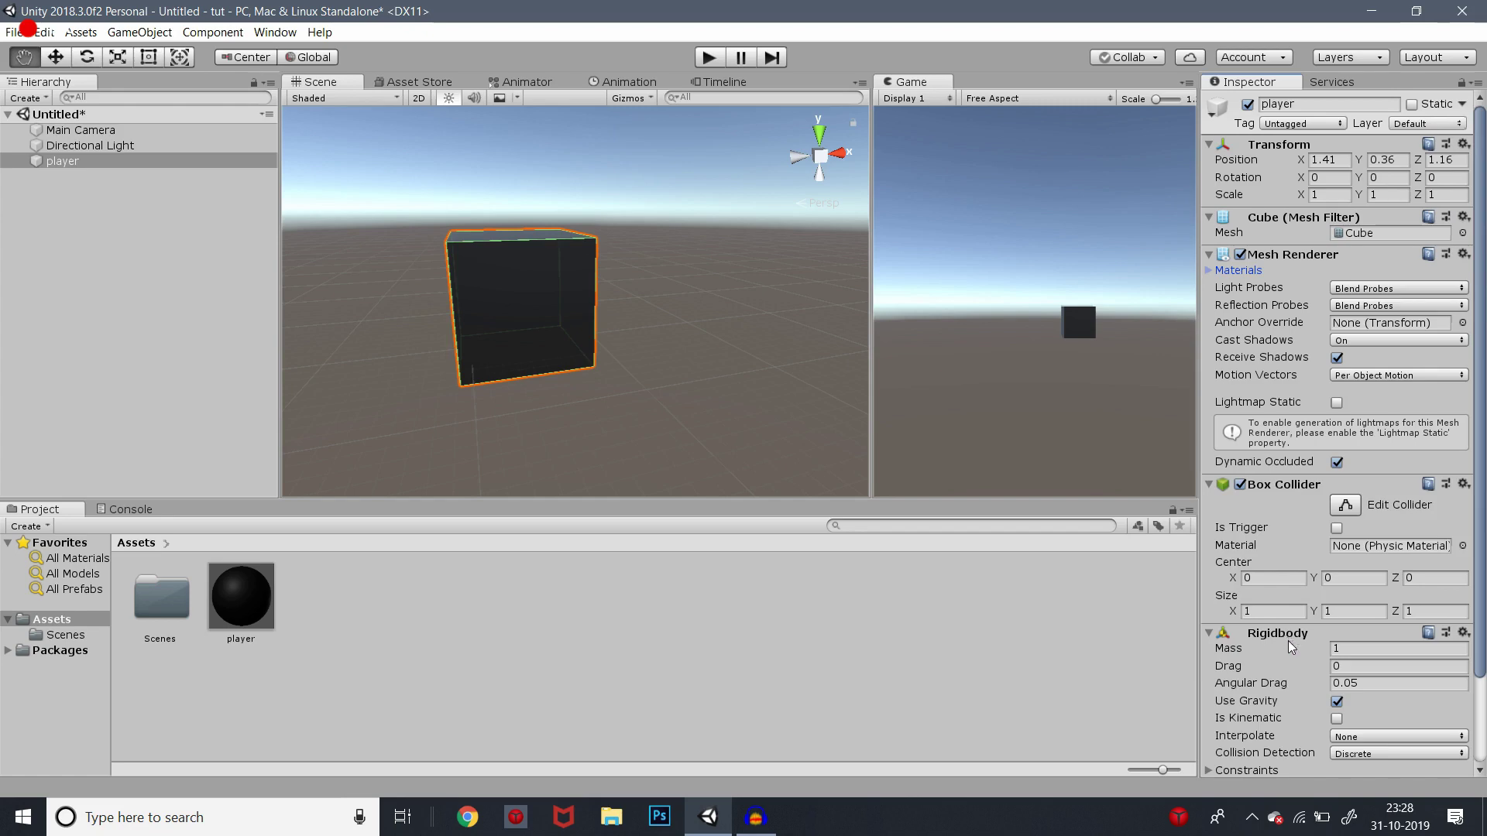
Examine the Rigidbody's mass, drag, angular drag and gravity settings, and expand its constraints
scroll(1289, 640, down, 2)
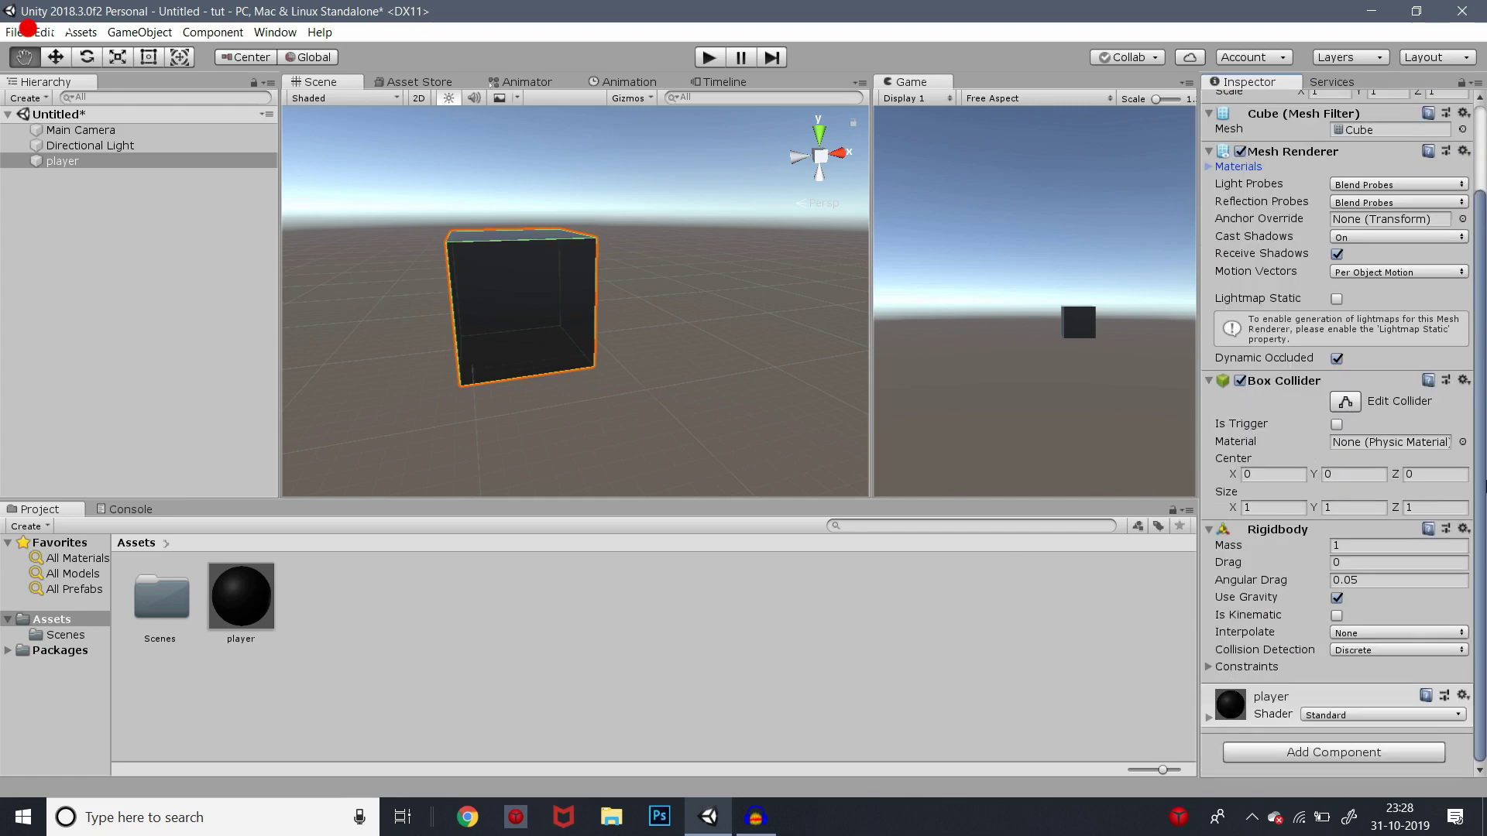
click(1362, 547)
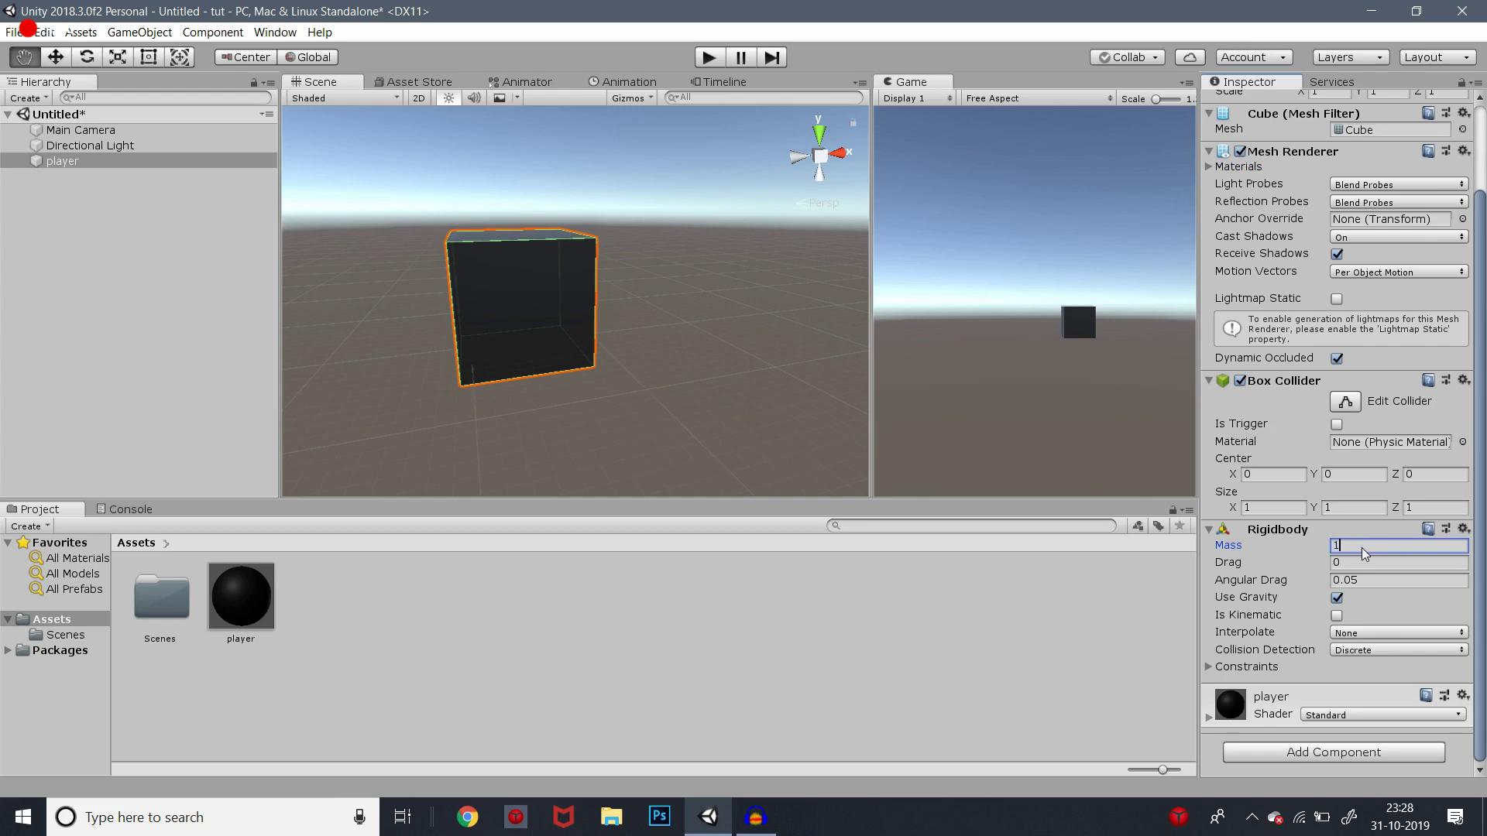
click(1360, 561)
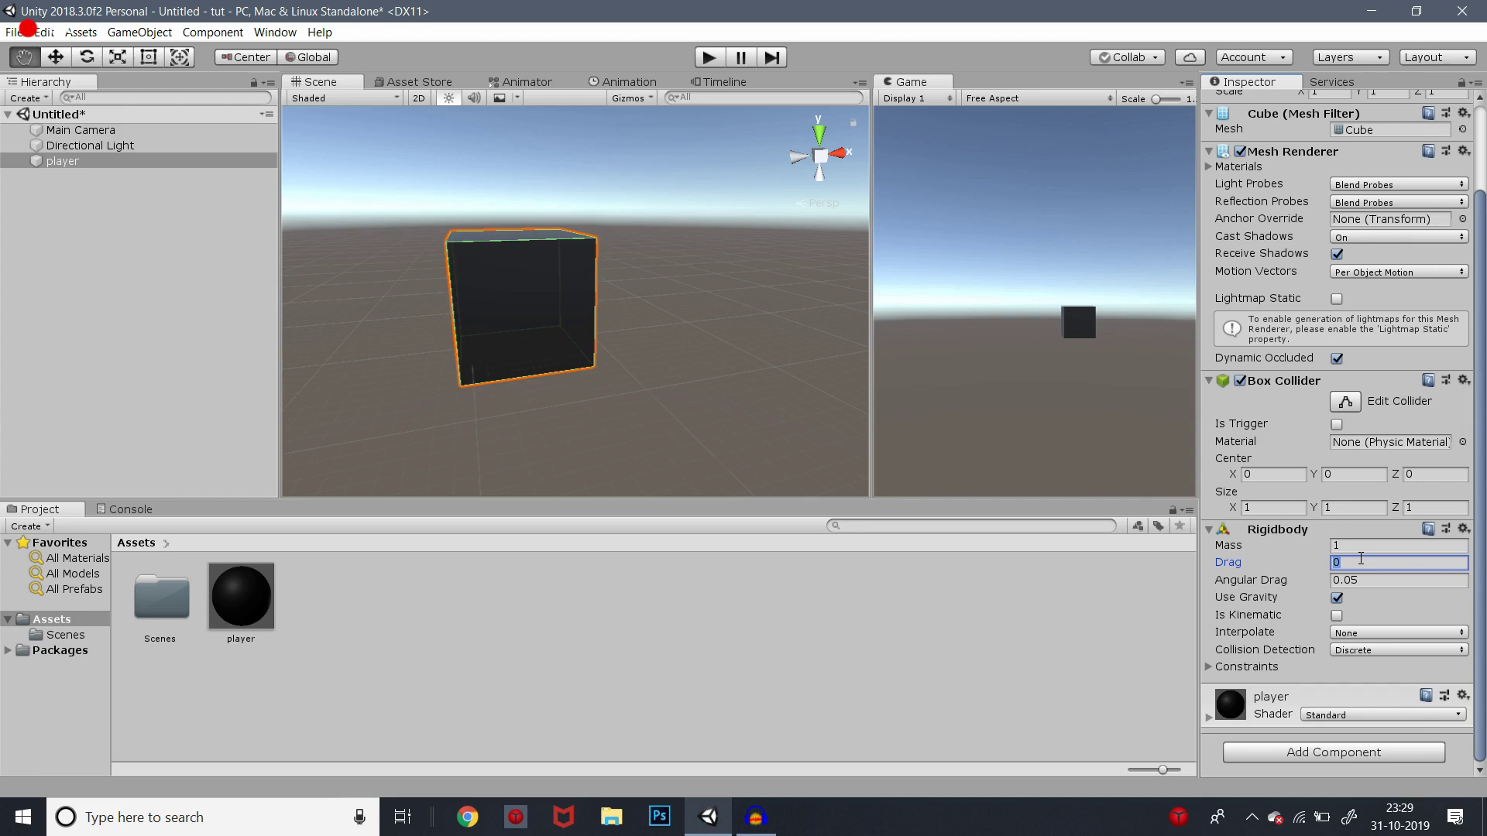
key(Tab)
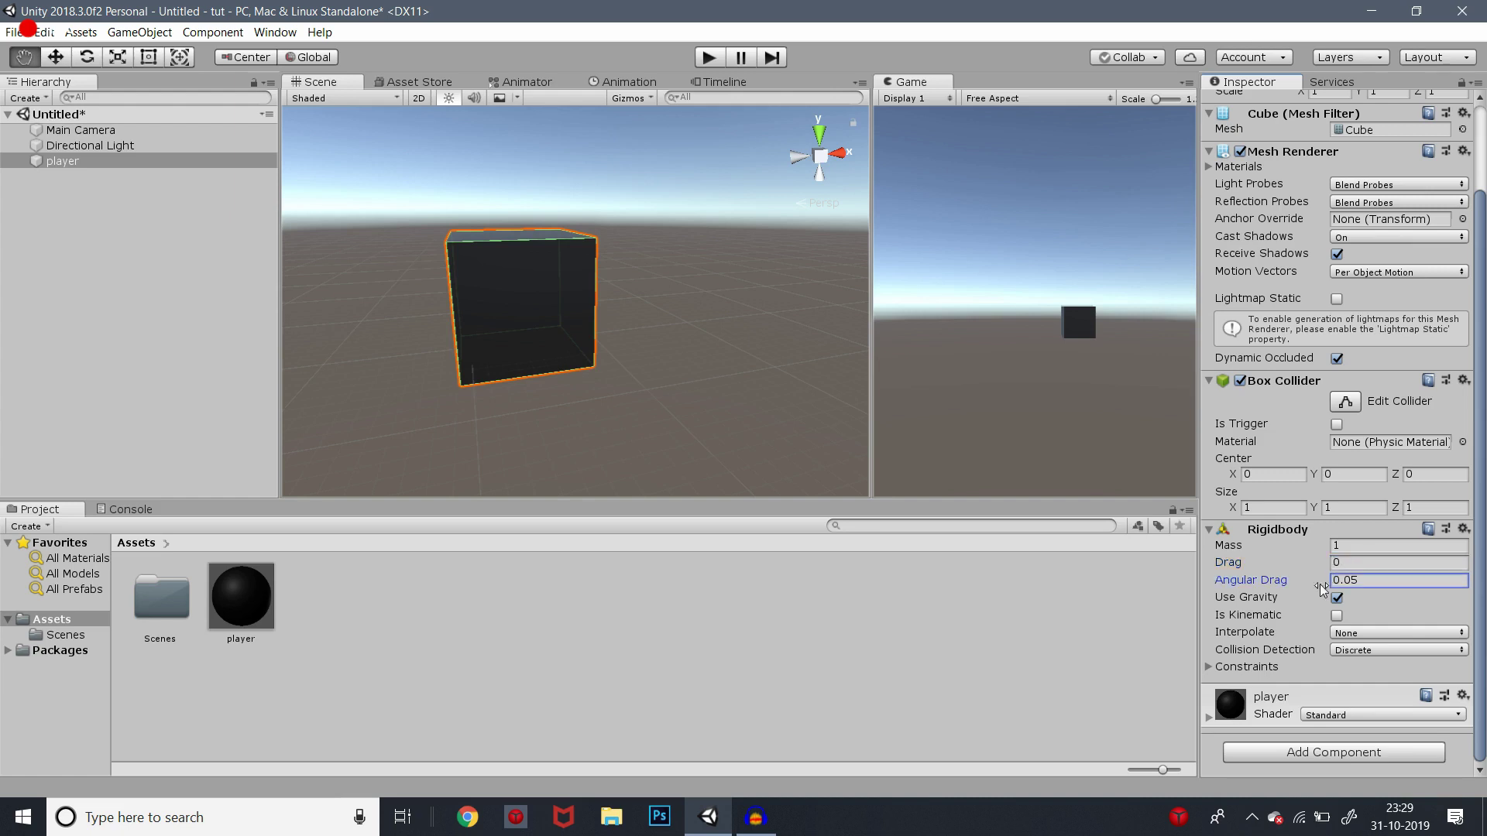
key(Tab)
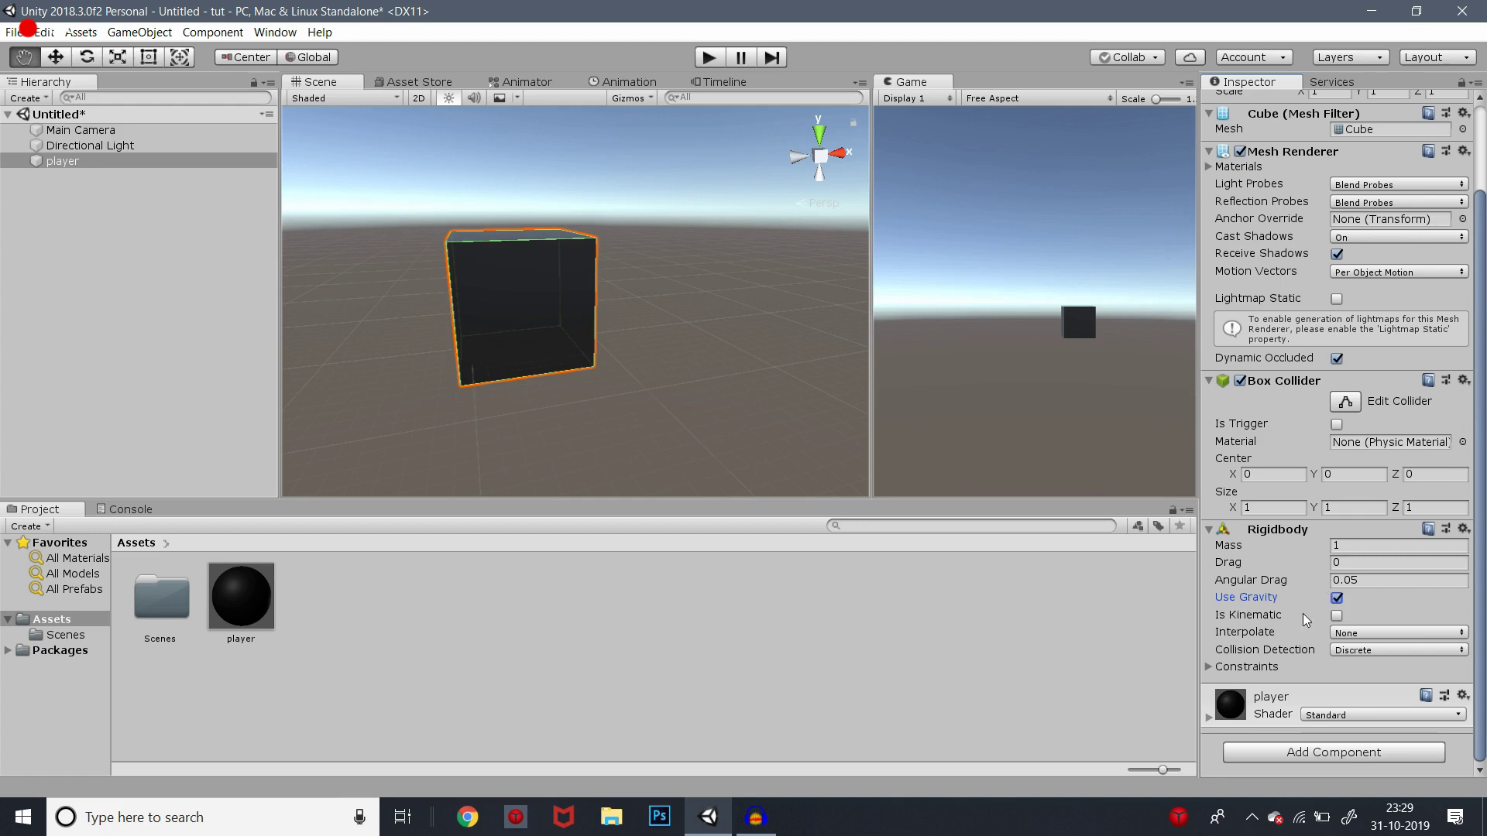
click(1246, 667)
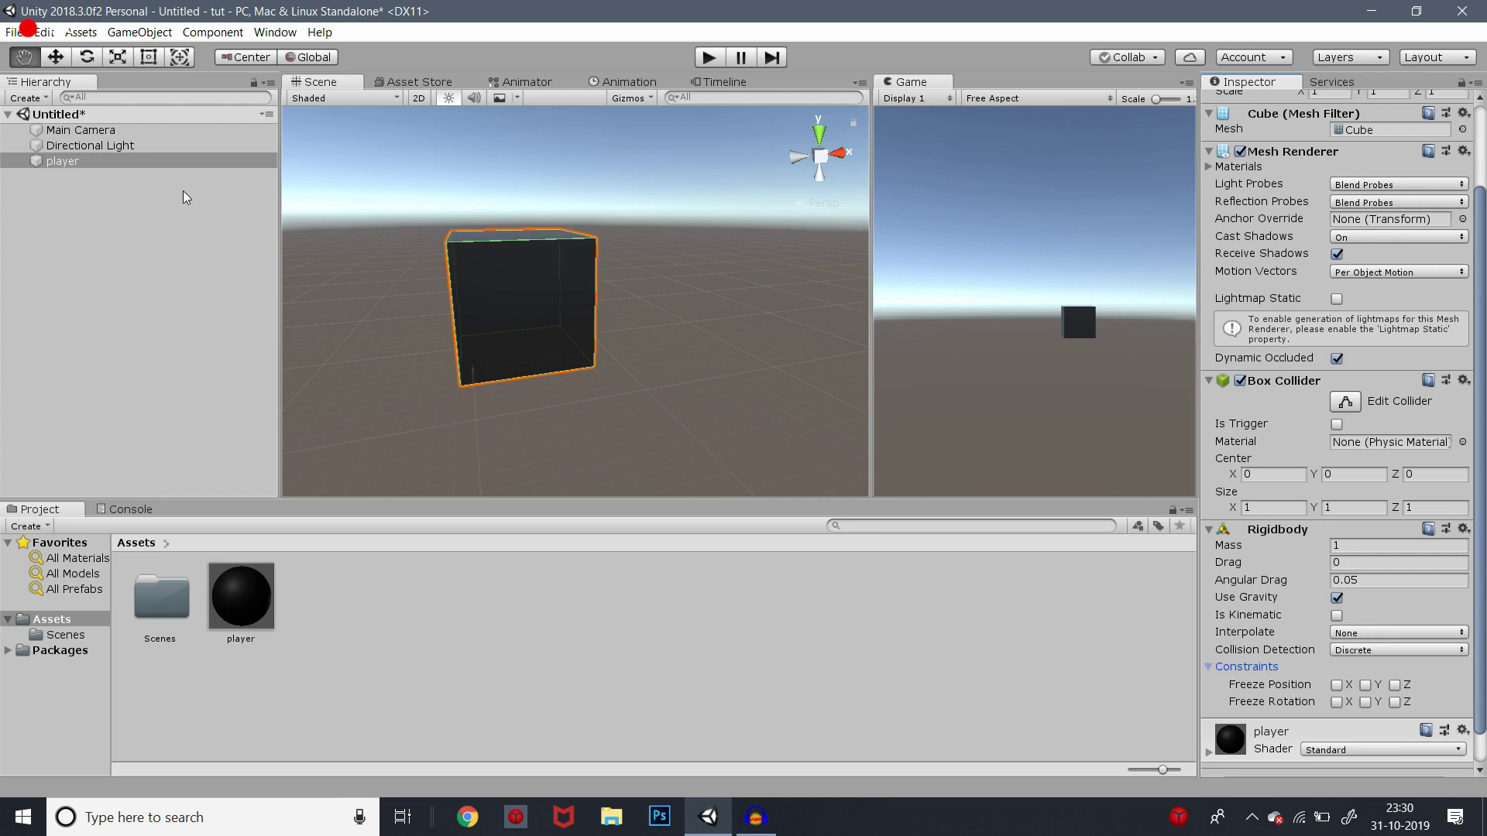
Test-run the scene to check how the player behaves with the Rigidbody, and stop the run
click(123, 162)
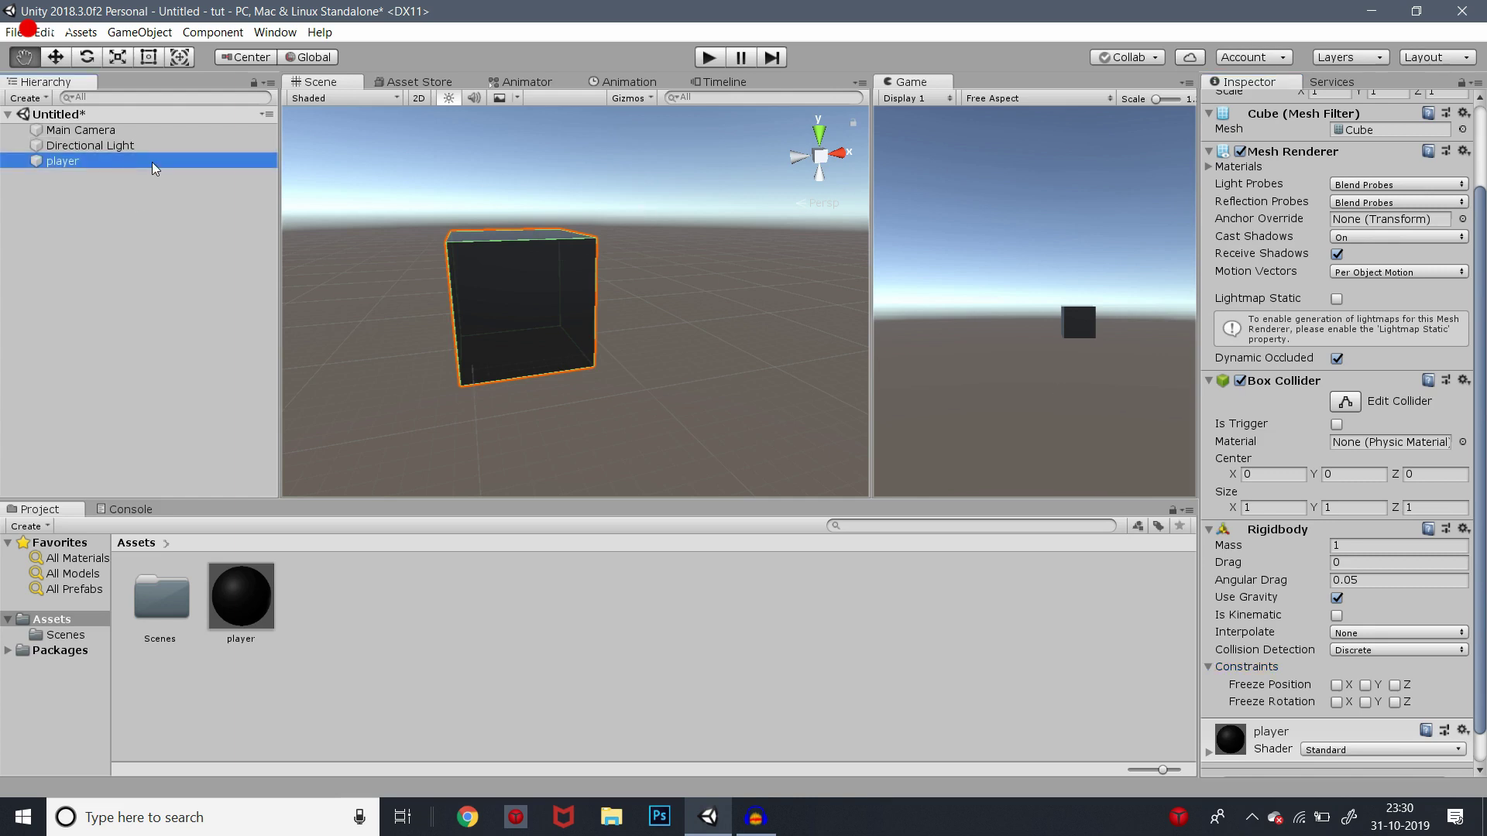
click(708, 58)
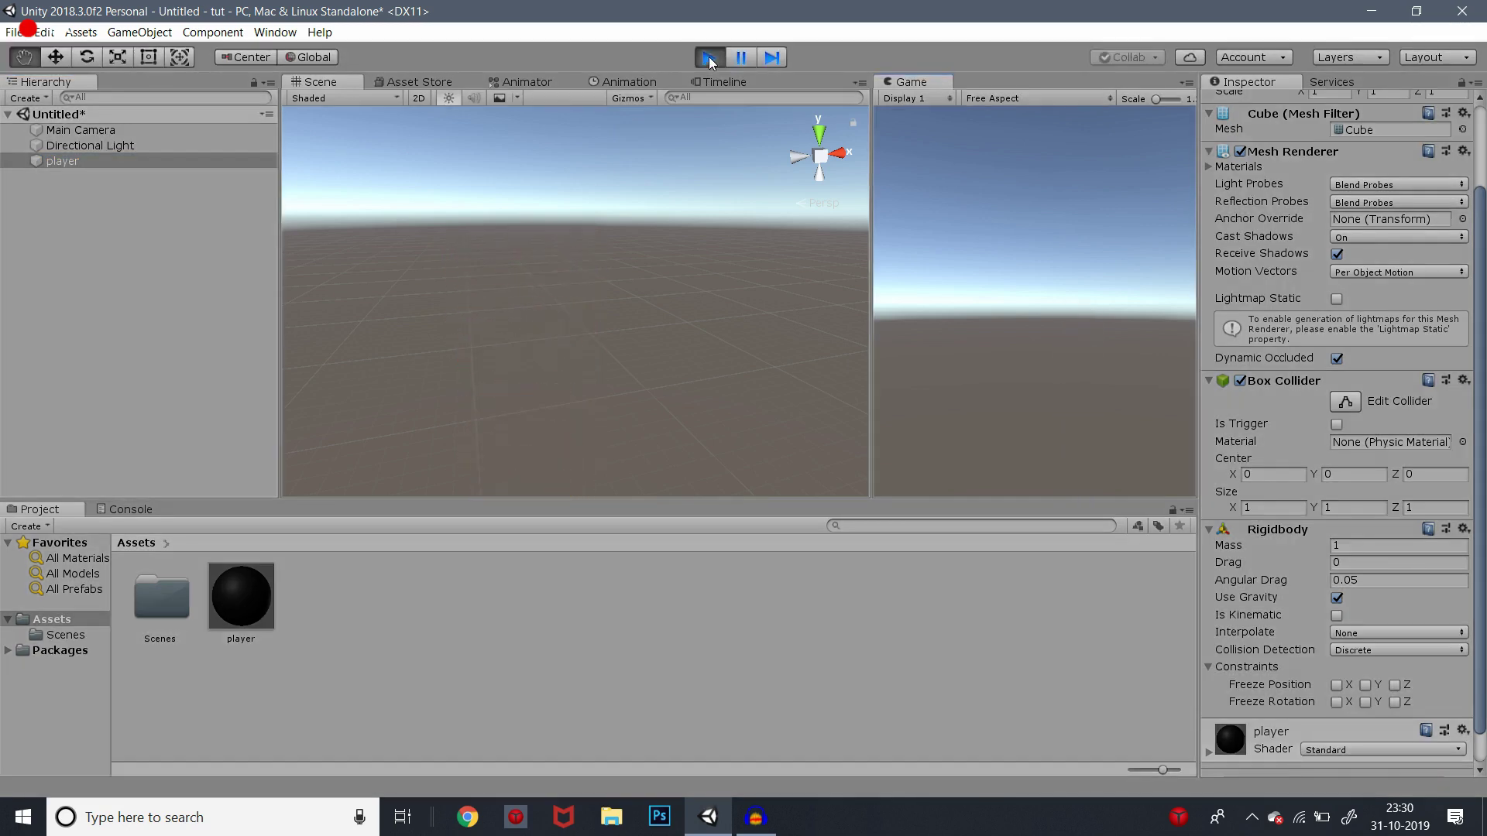
click(709, 59)
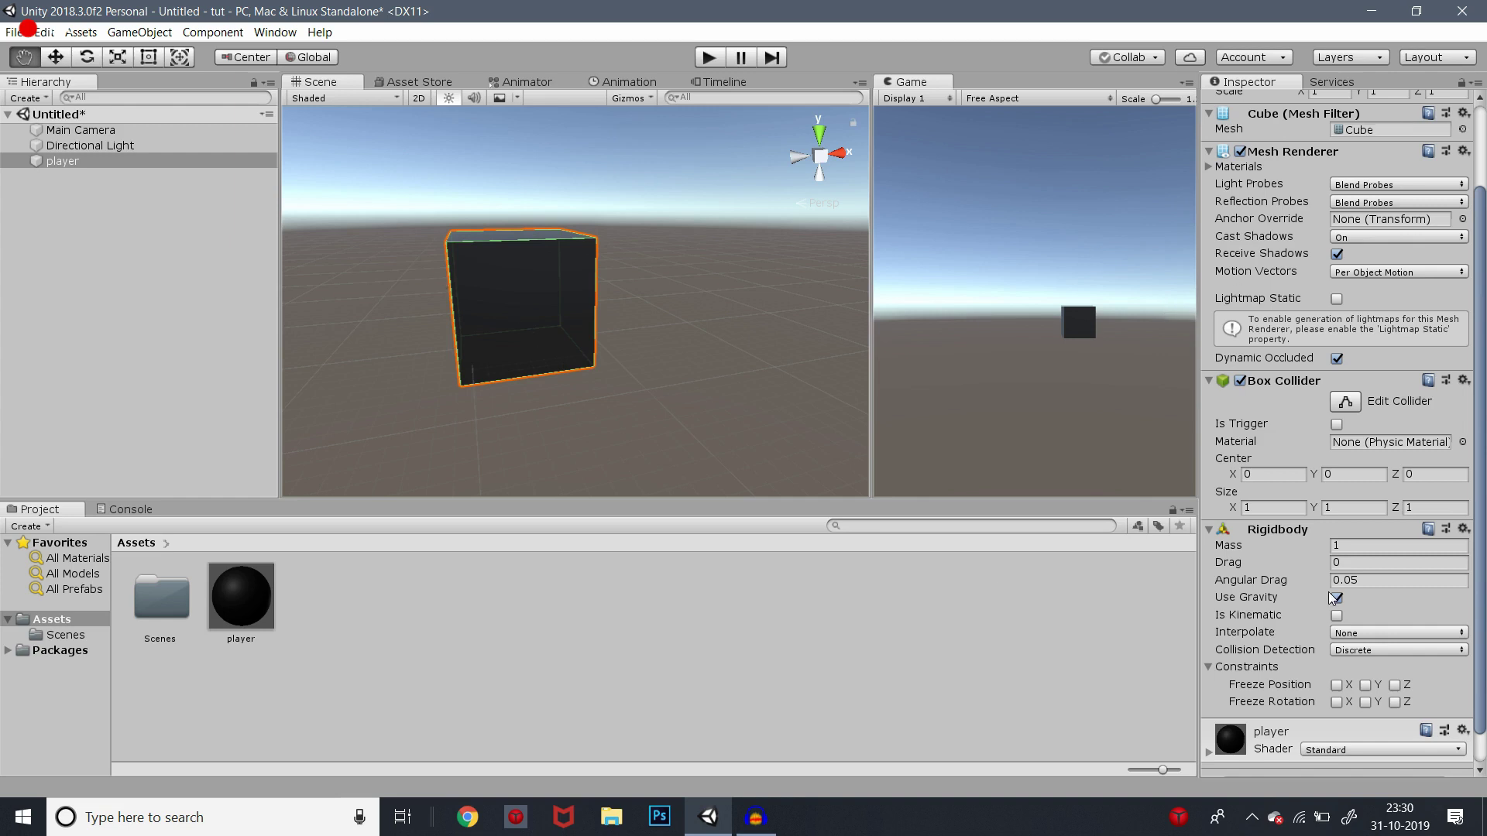
Freeze the player's Y position in the Rigidbody constraints and test-run the scene
click(1365, 686)
click(711, 58)
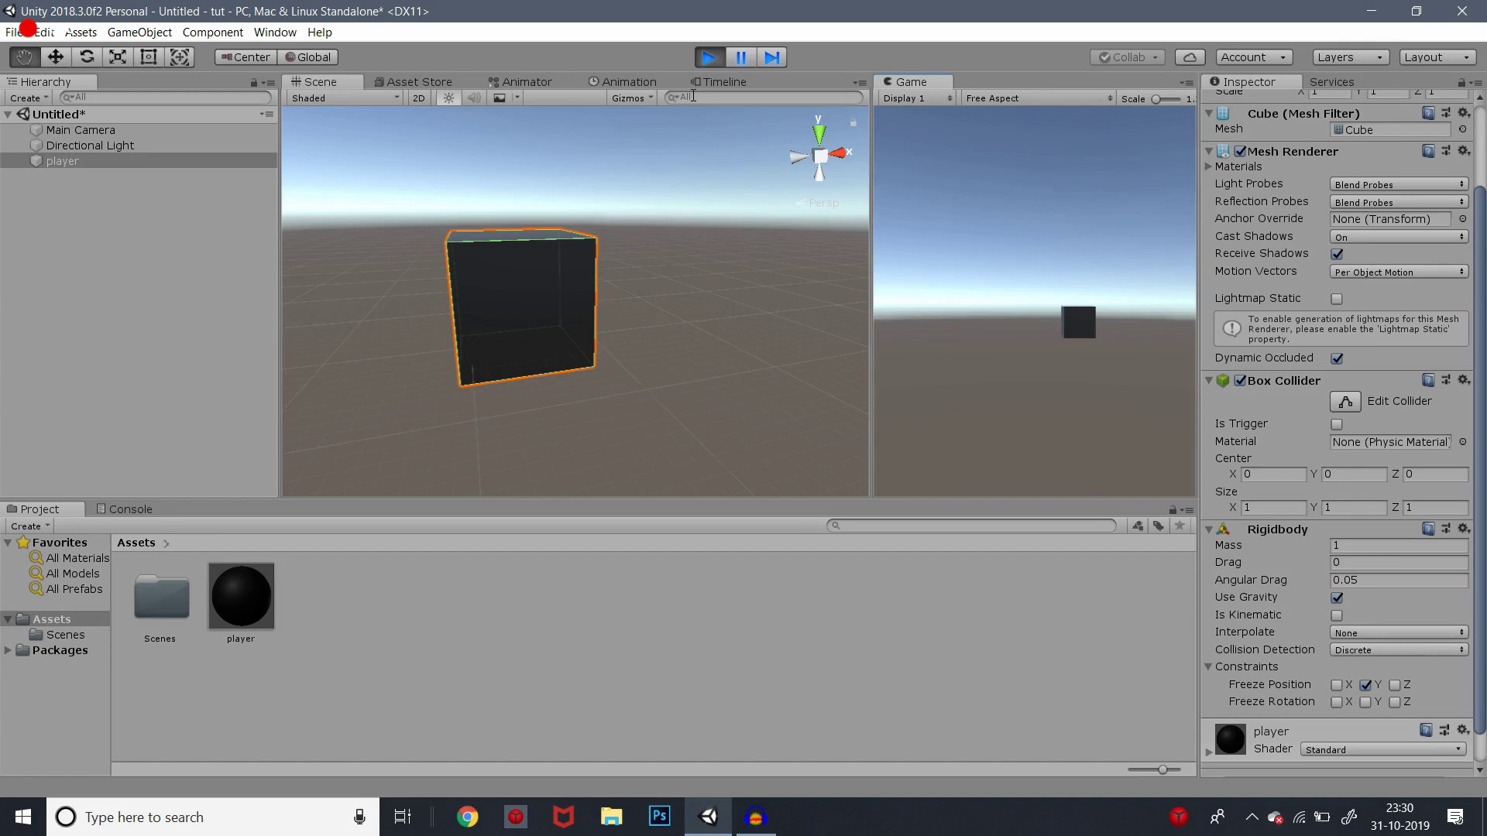
click(708, 58)
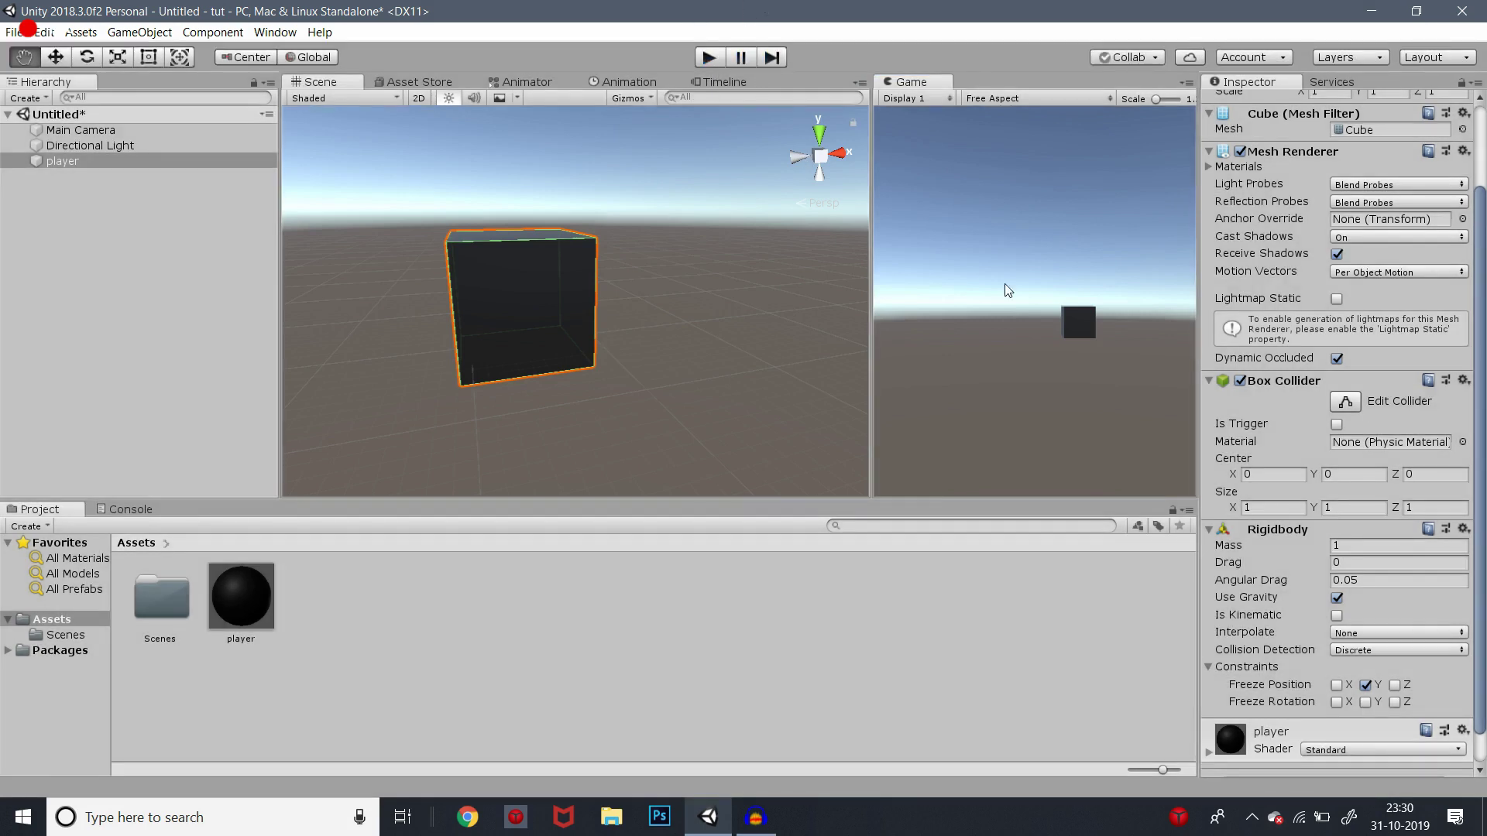
Test-run the scene with only the player's Y rotation frozen instead of its Y position, and clear the rotation constraint
click(1366, 702)
click(1366, 685)
click(707, 59)
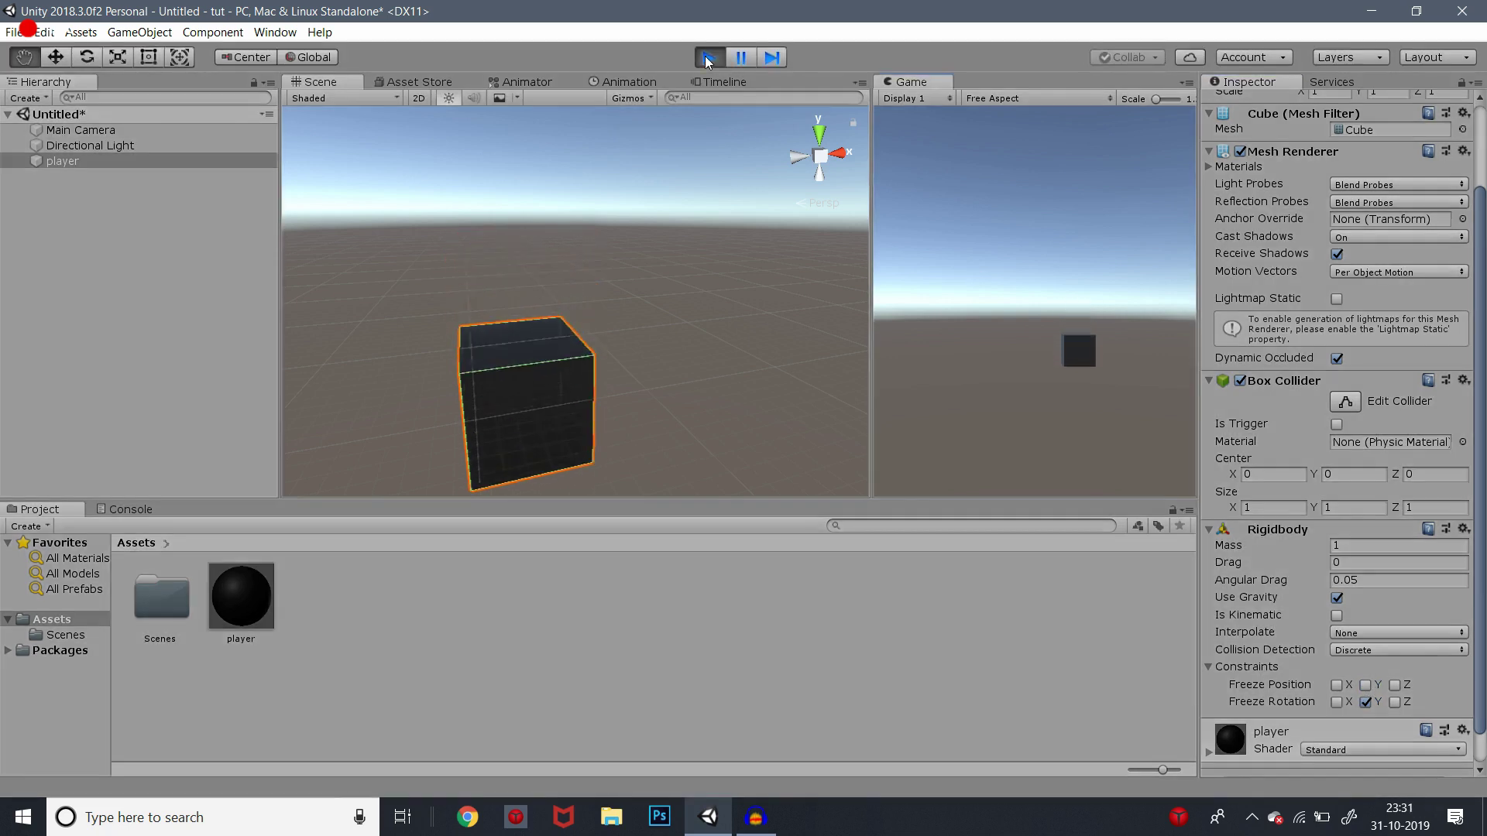
click(707, 60)
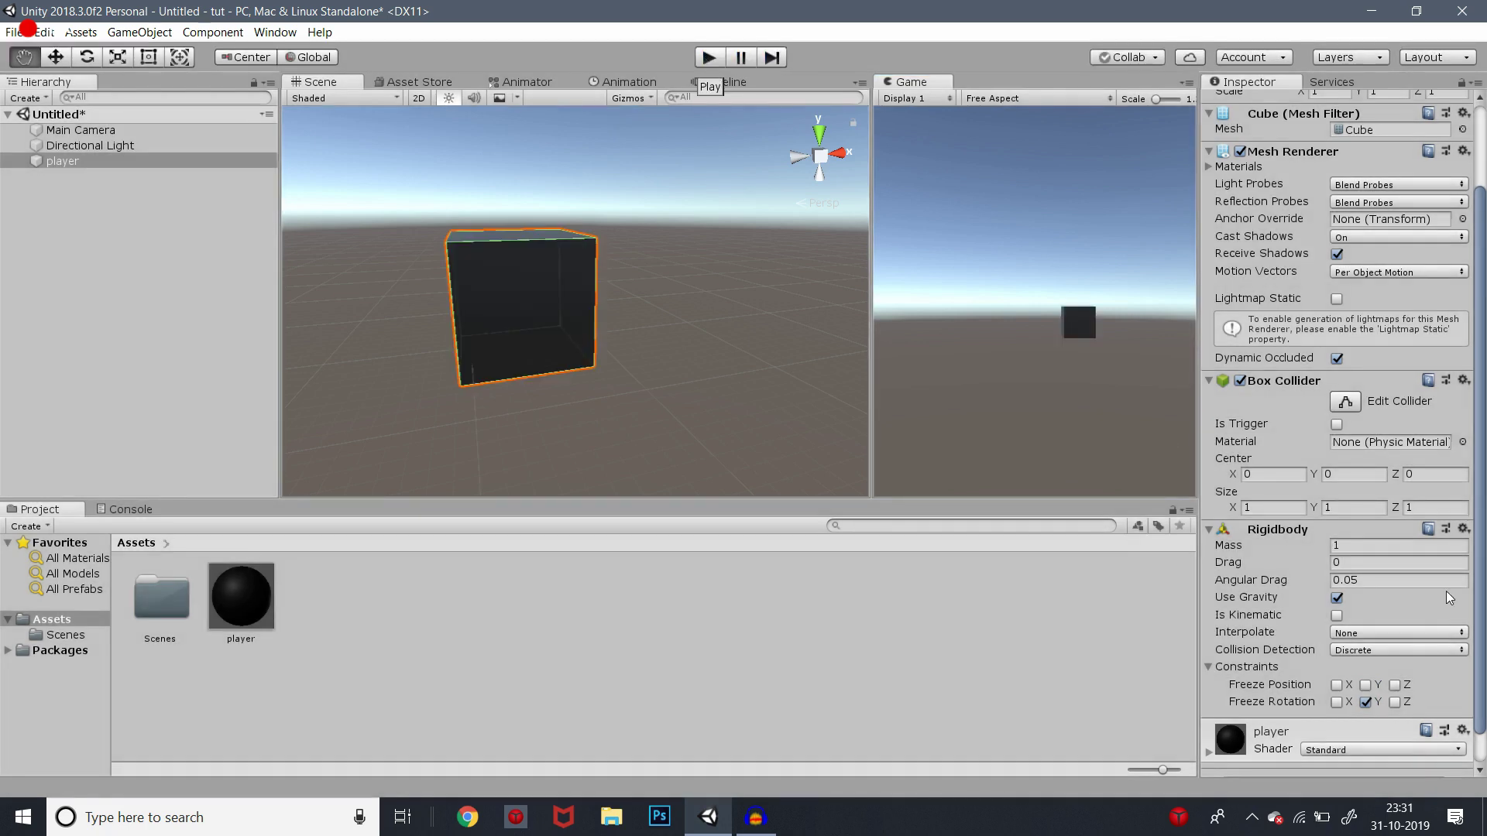
click(1366, 702)
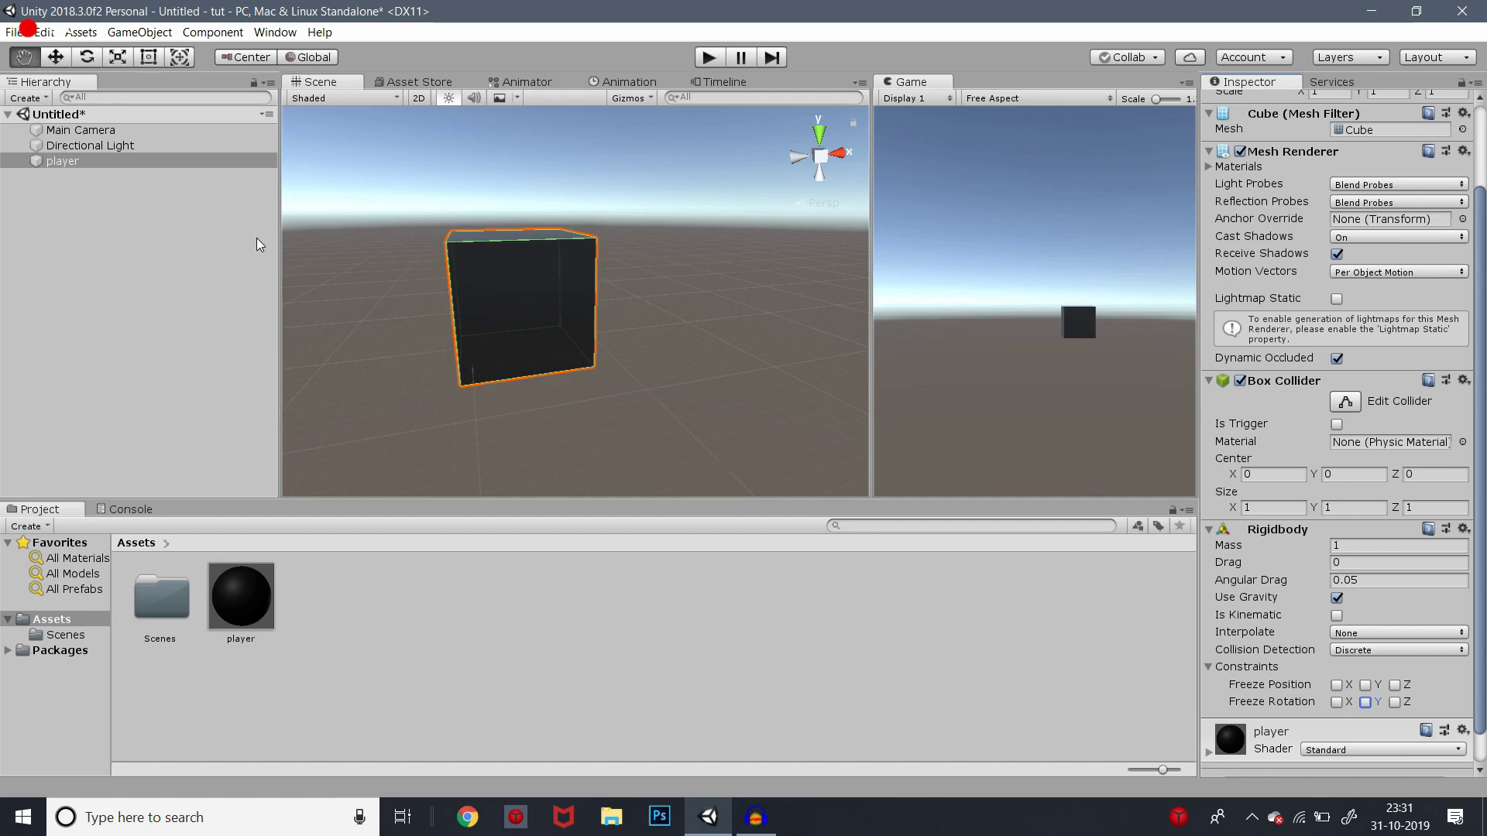
Add a new 3D cube to the scene alongside the player
click(126, 222)
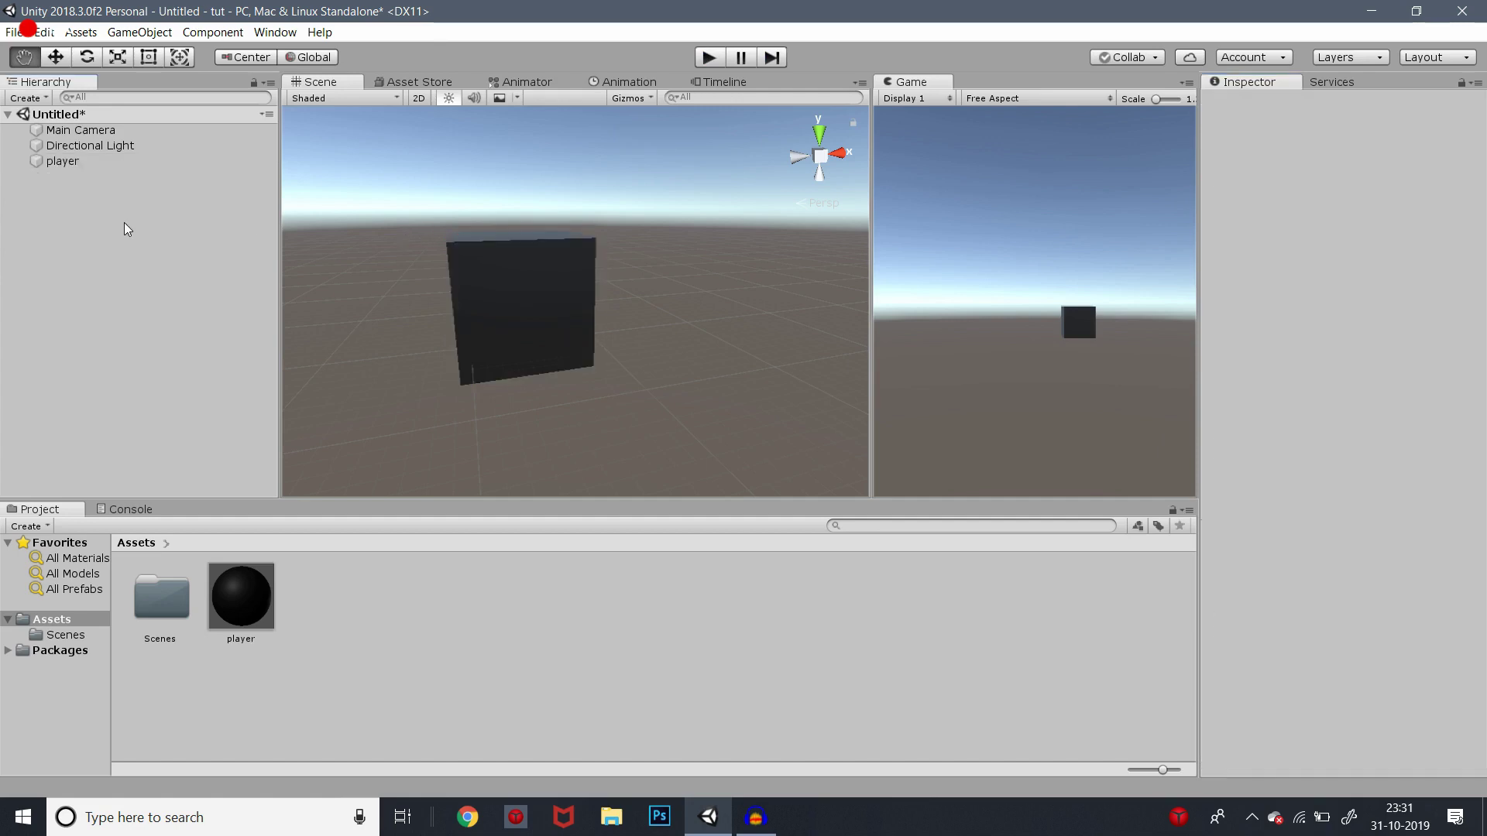
click(64, 165)
right_click(82, 214)
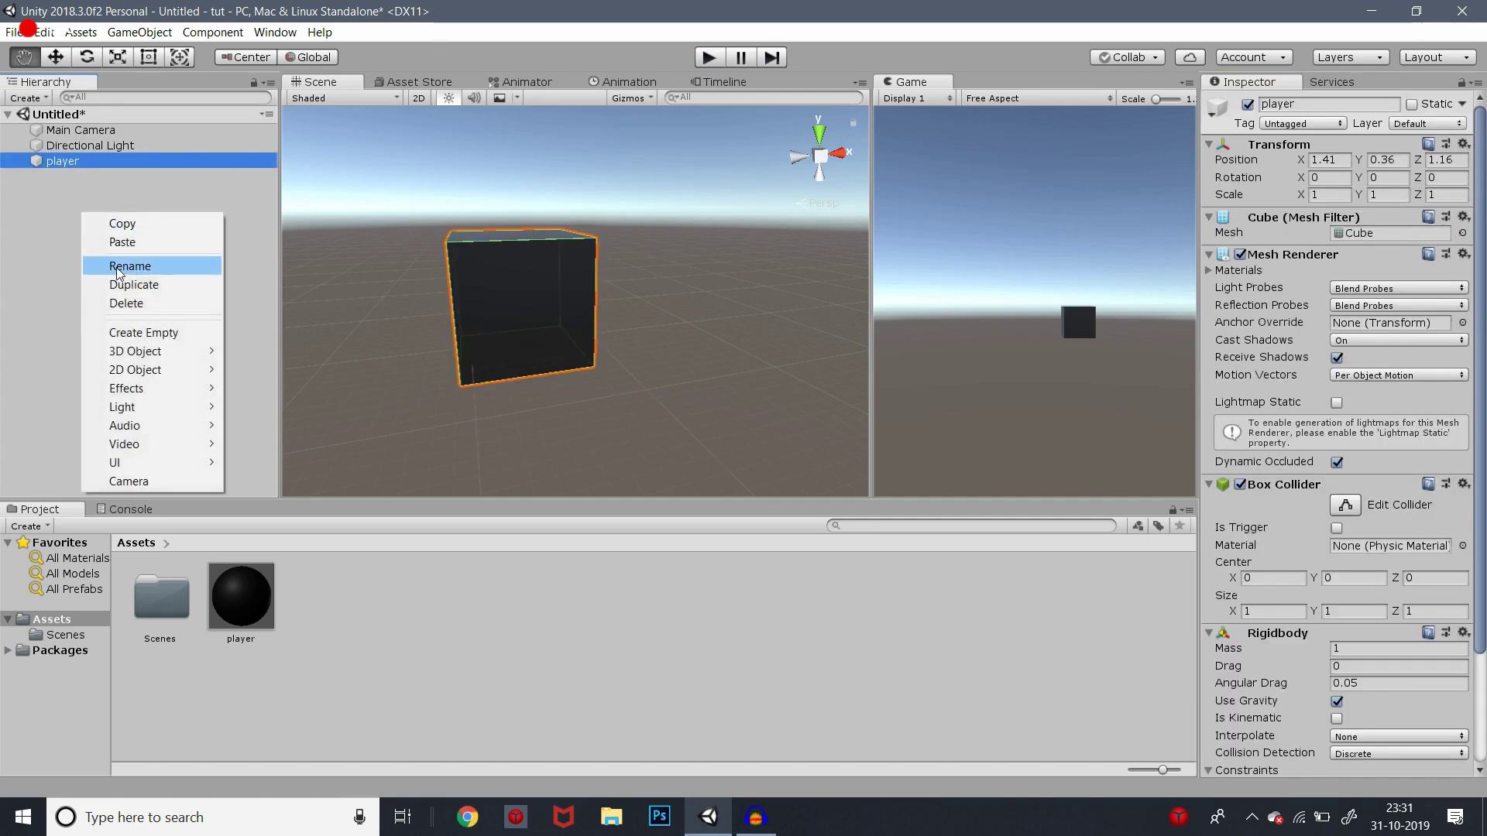
mouse_move(138, 353)
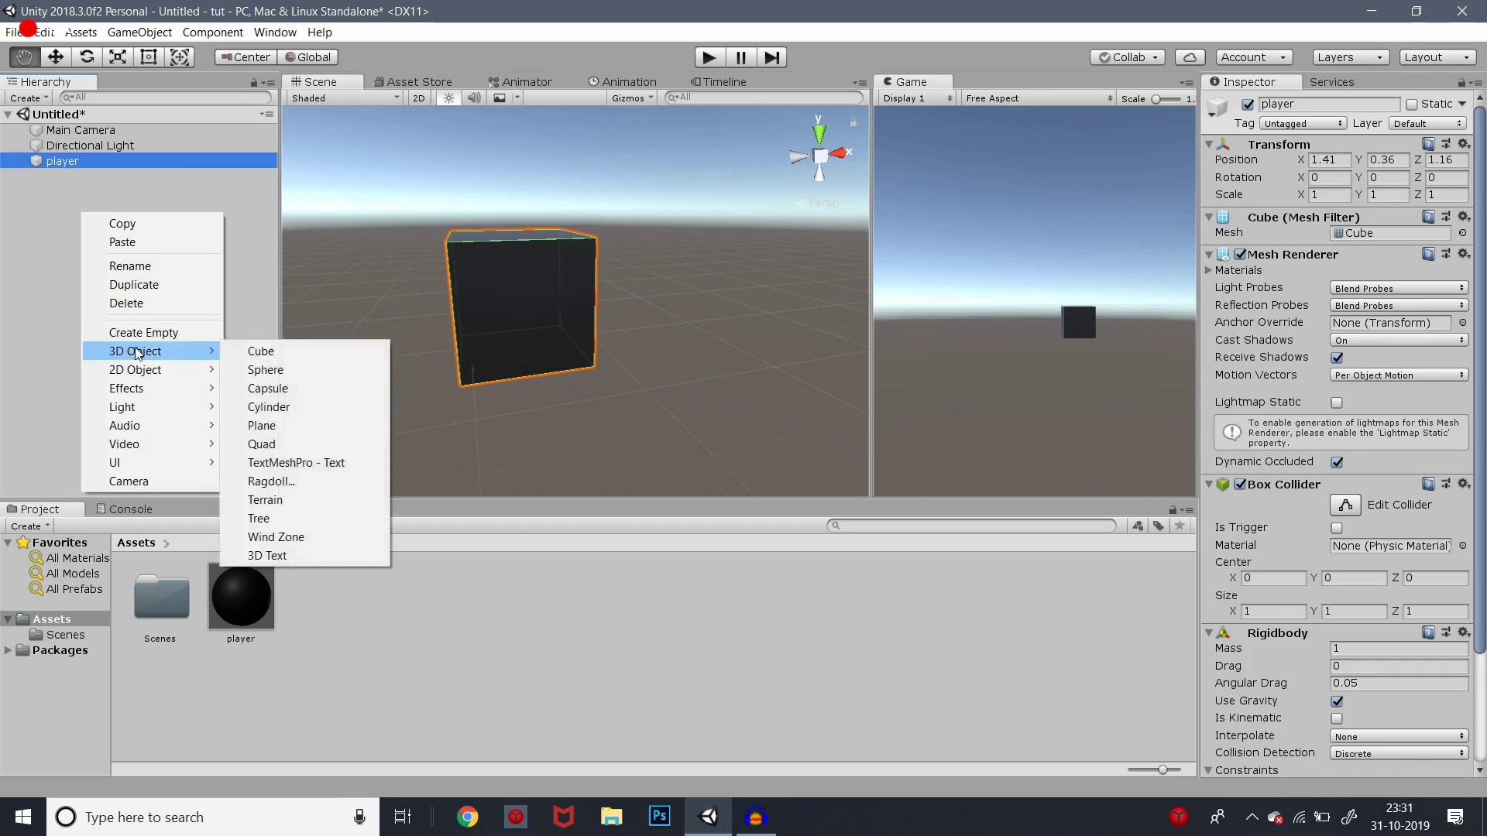
click(306, 351)
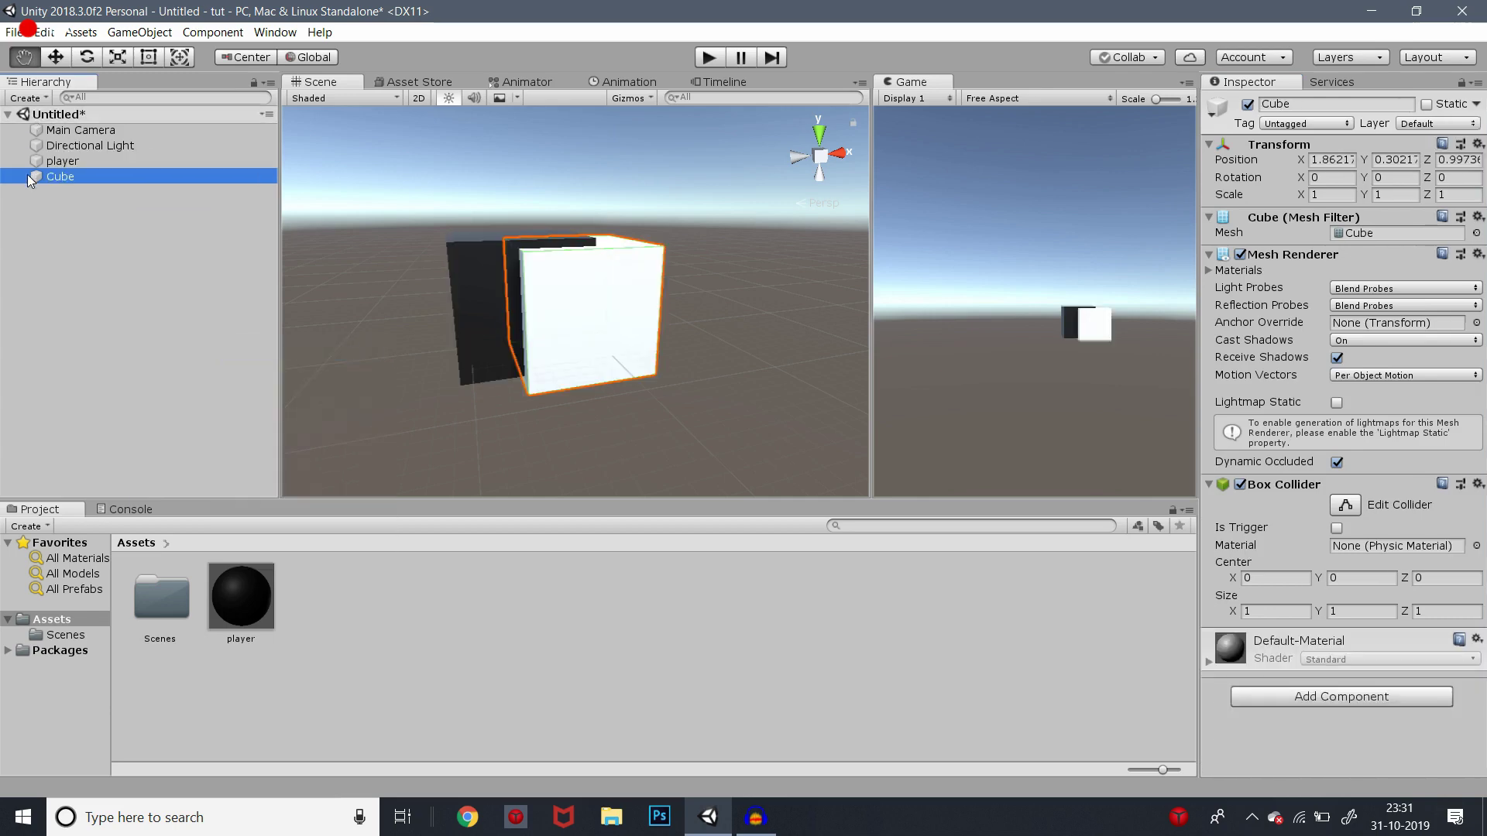
Move the new white cube directly beneath the player, to about X 1.431, Y -0.595
click(55, 56)
click(588, 333)
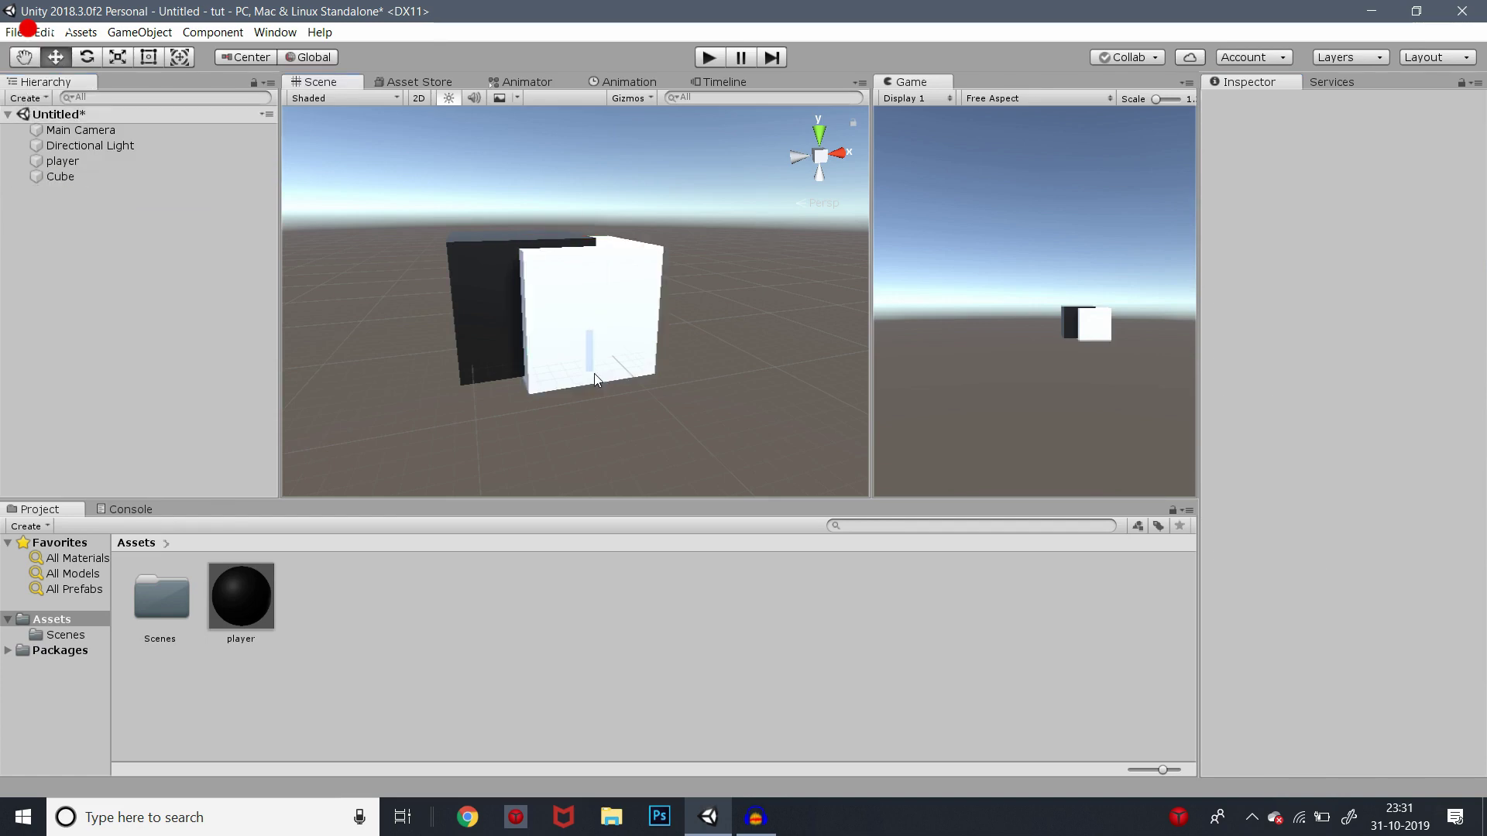
click(581, 302)
drag(581, 302, 482, 403)
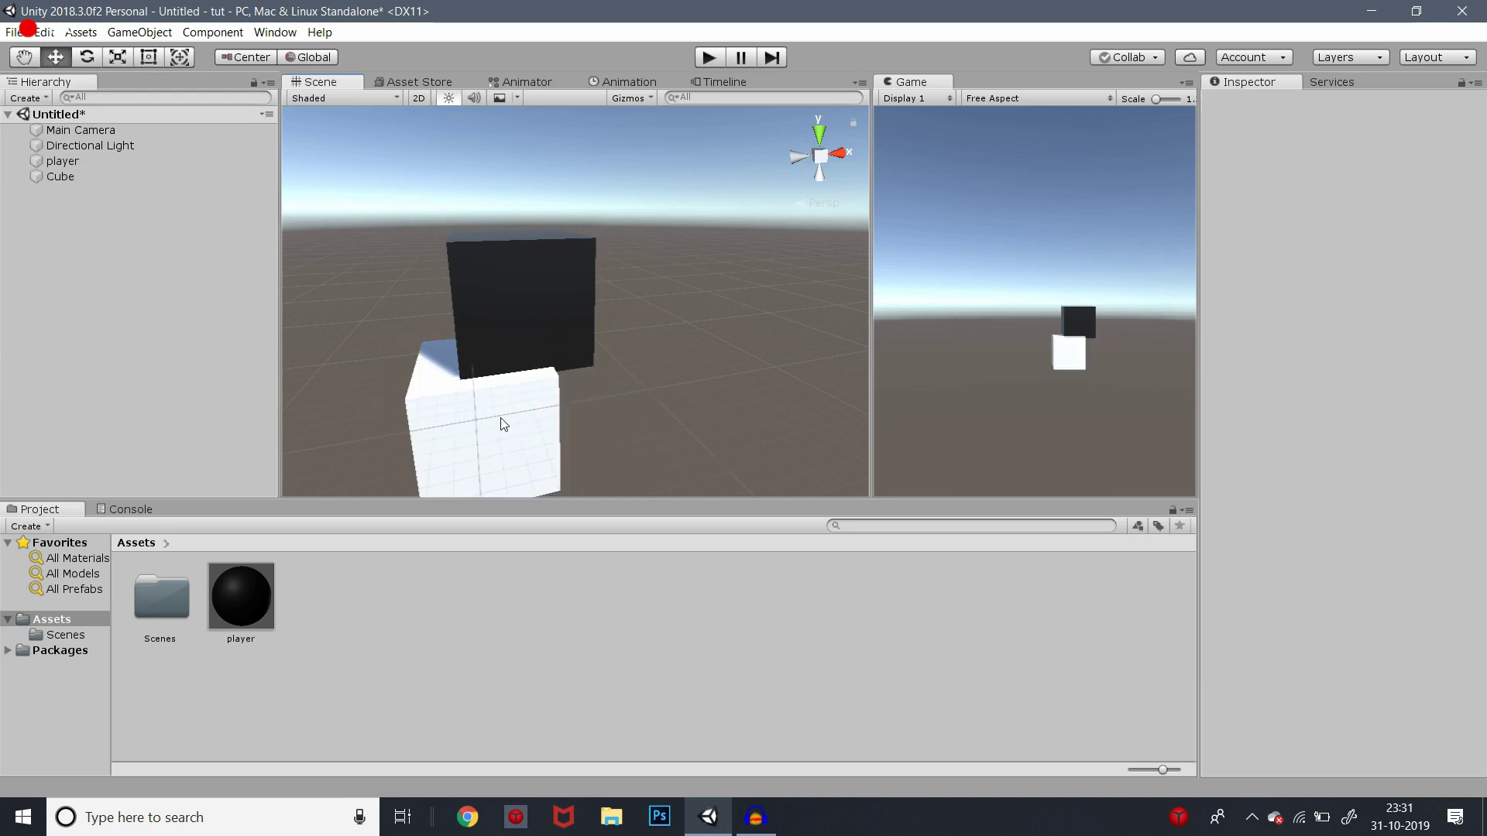
drag(556, 397, 600, 385)
scroll(608, 349, down, 3)
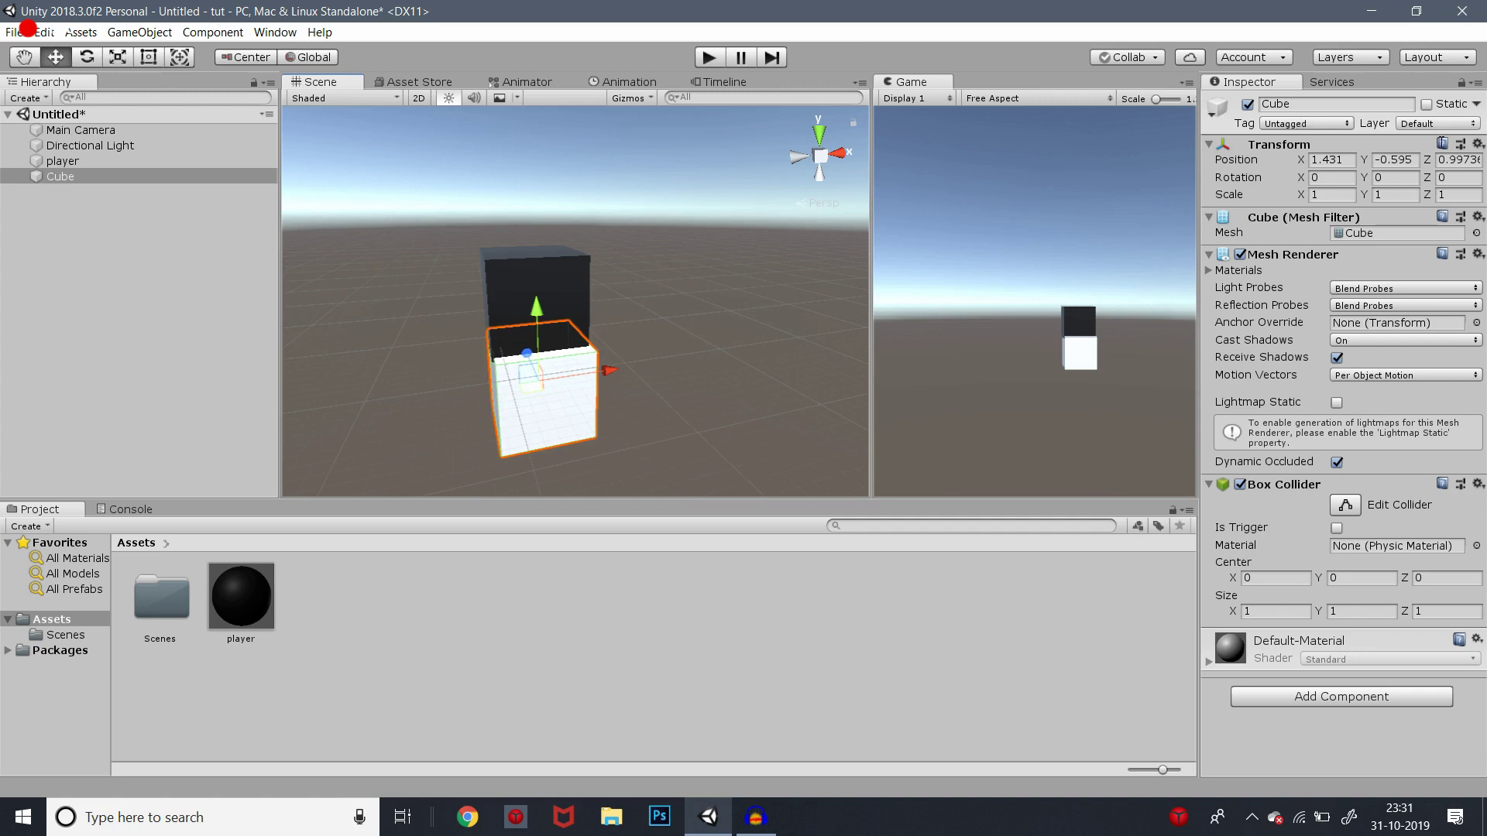
Stretch the lower cube into a long platform with scale X 8.25 and Z 26.1
click(1293, 195)
drag(1293, 195, 66, 178)
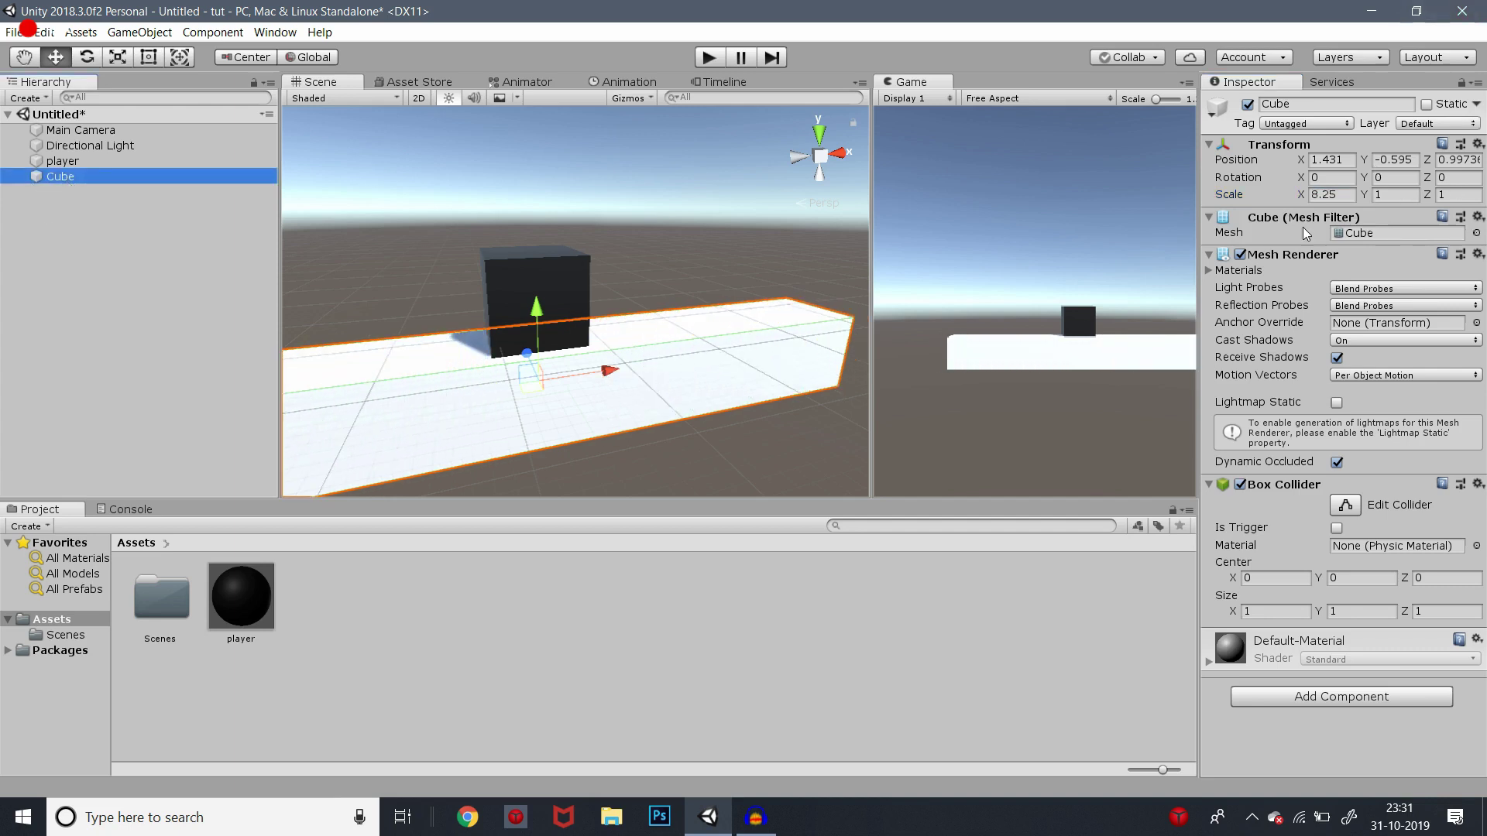
drag(1427, 194, 1483, 200)
Flatten the platform cube by setting its Y scale to -0.02
click(1387, 196)
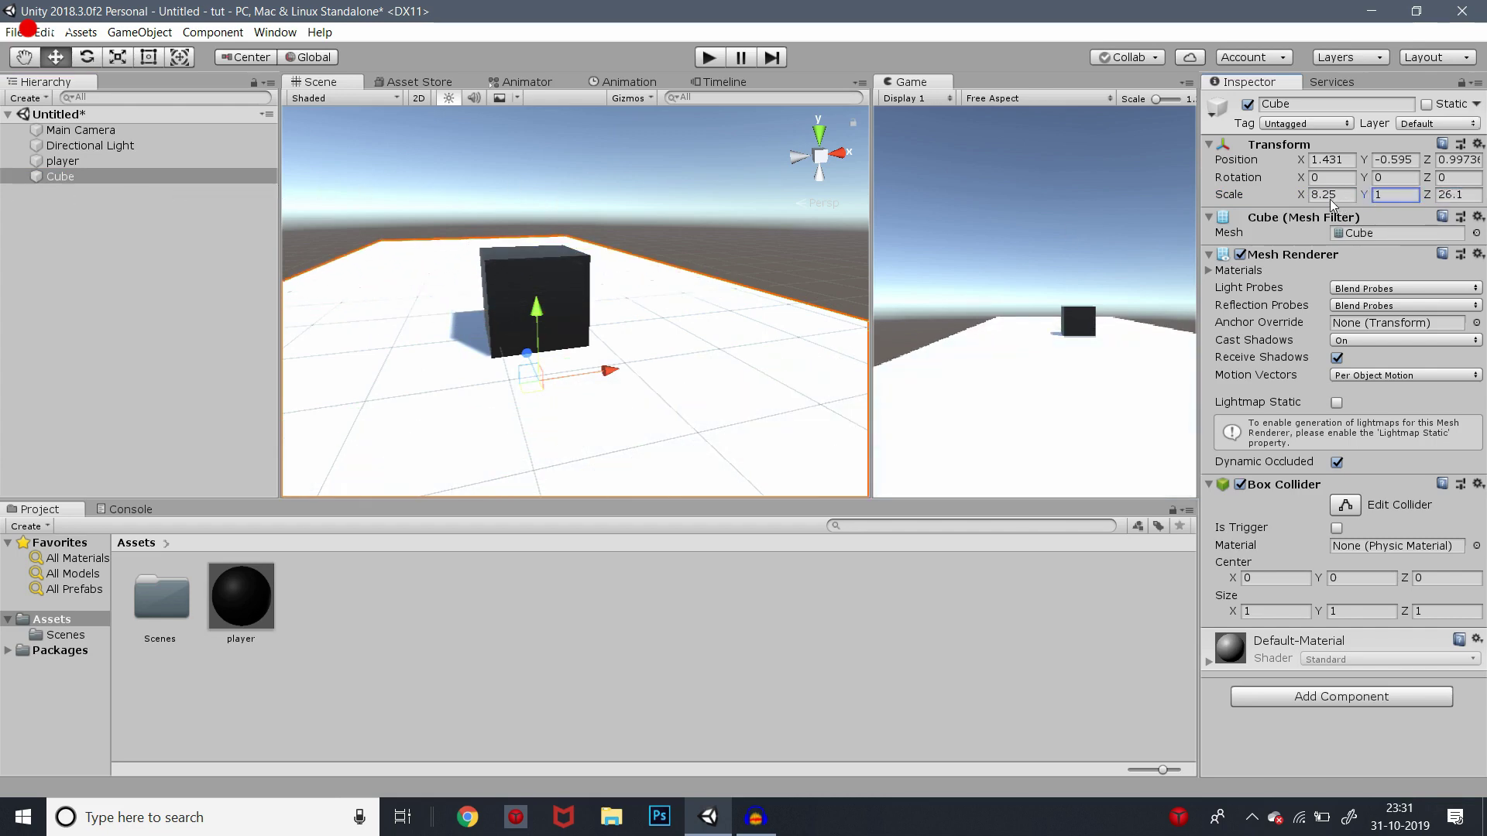
text(0.61)
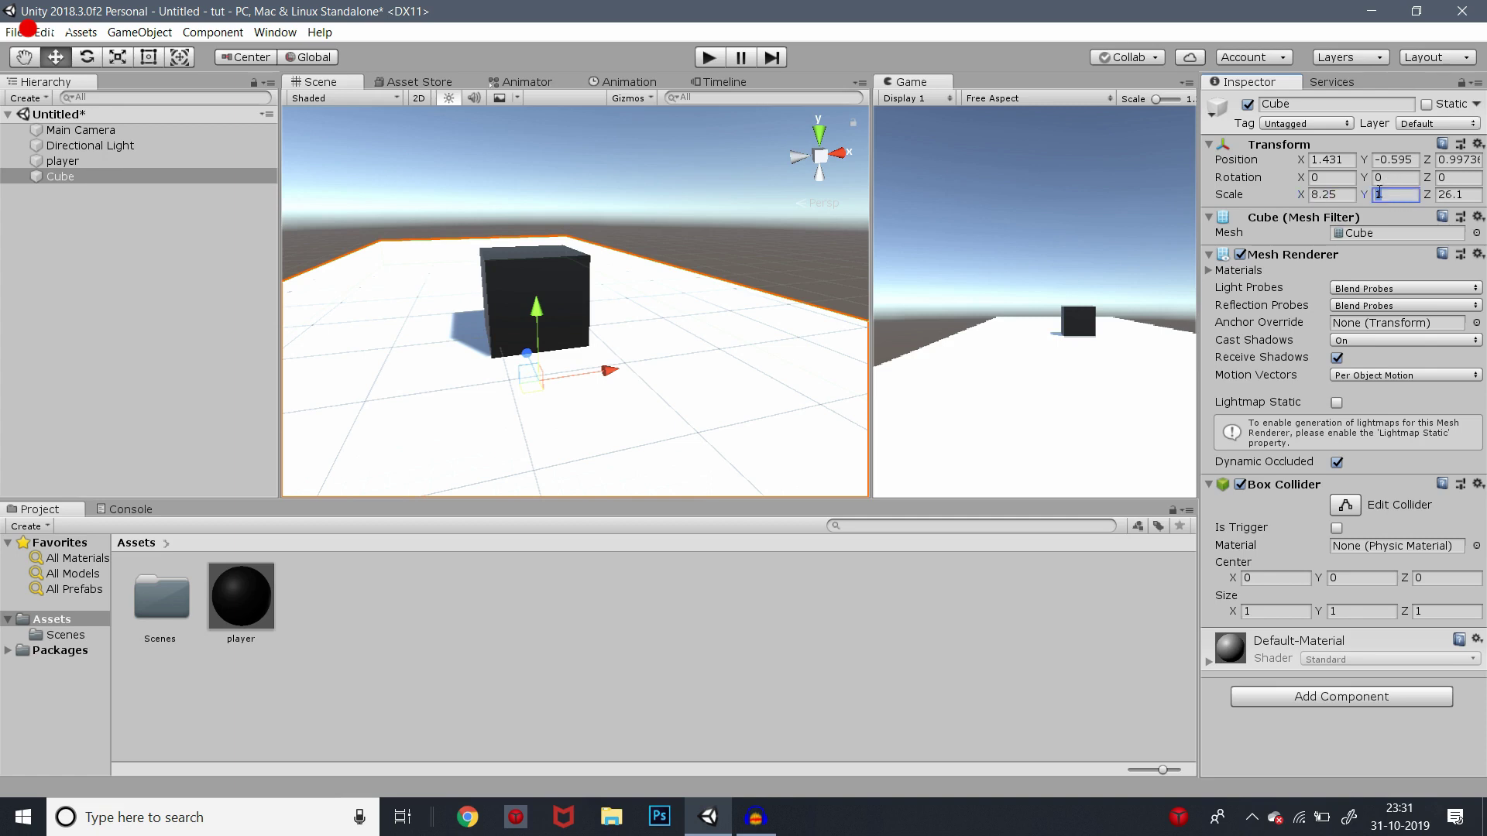
key(BackSpace)
key(BackSpace)
key(BackSpace)
key(BackSpace)
text(-0.02)
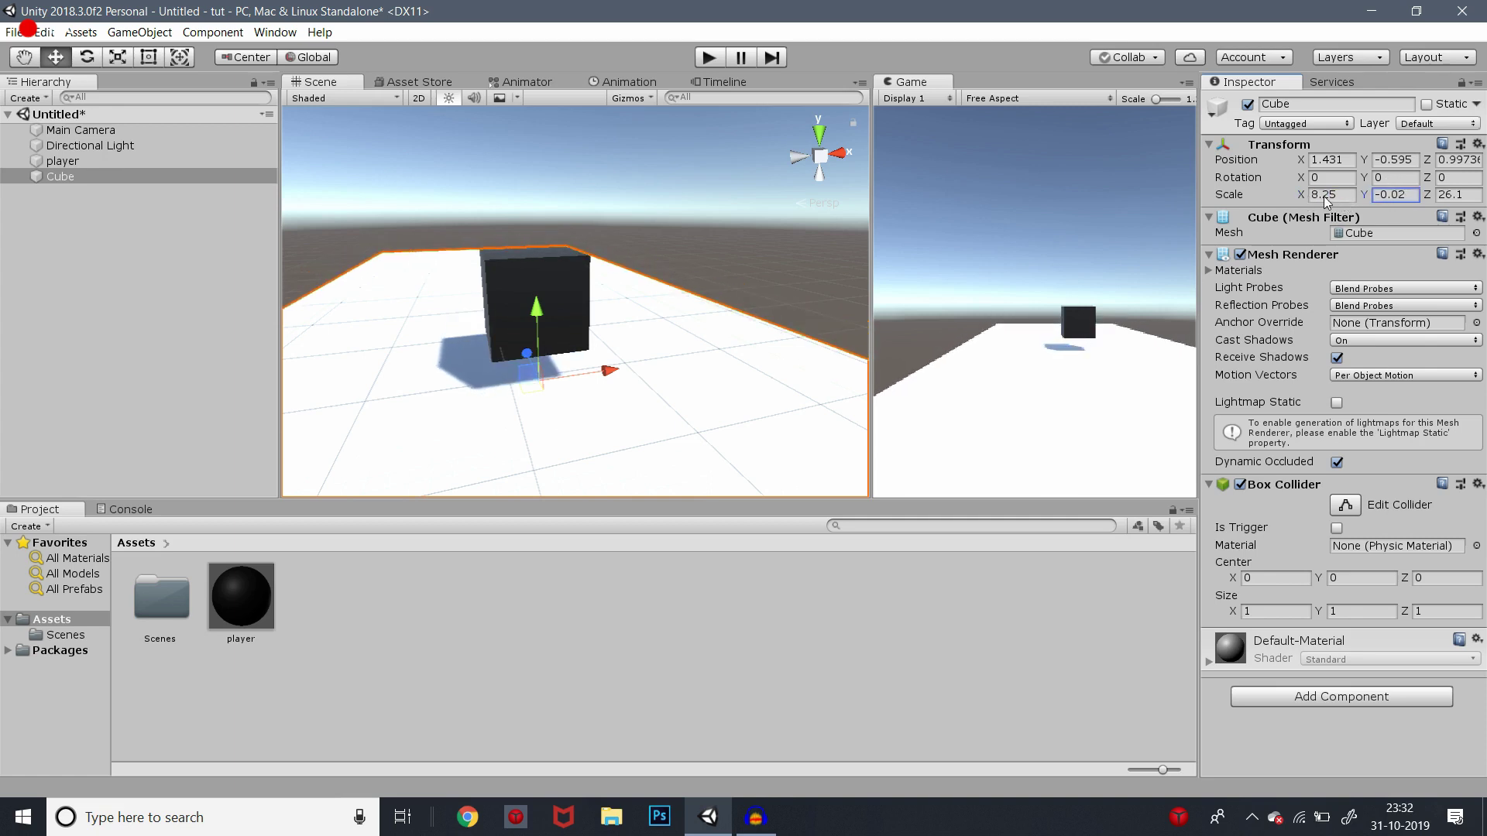
click(1326, 194)
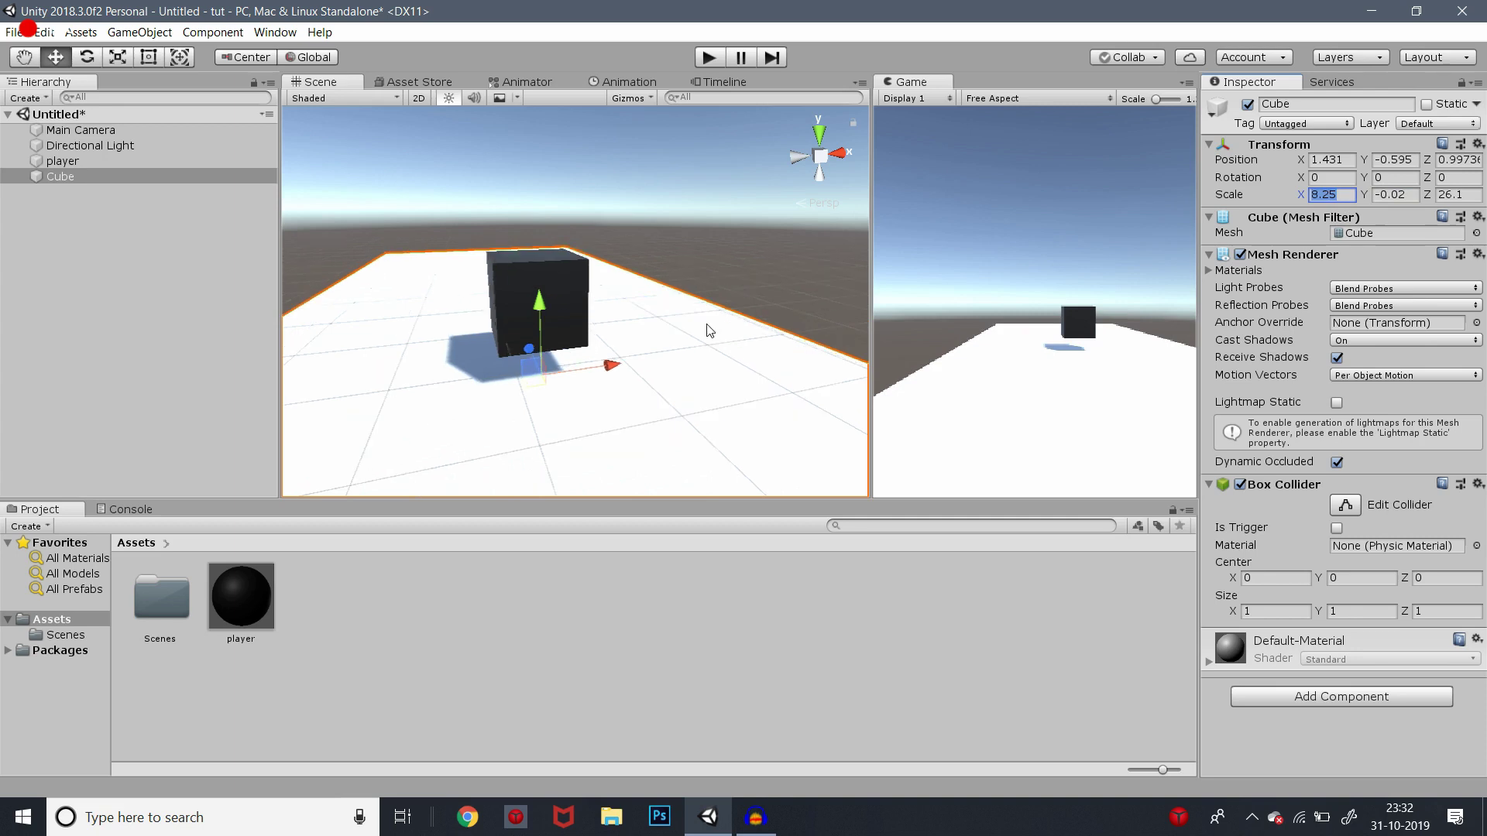
scroll(666, 337, down, 3)
scroll(620, 344, up, 3)
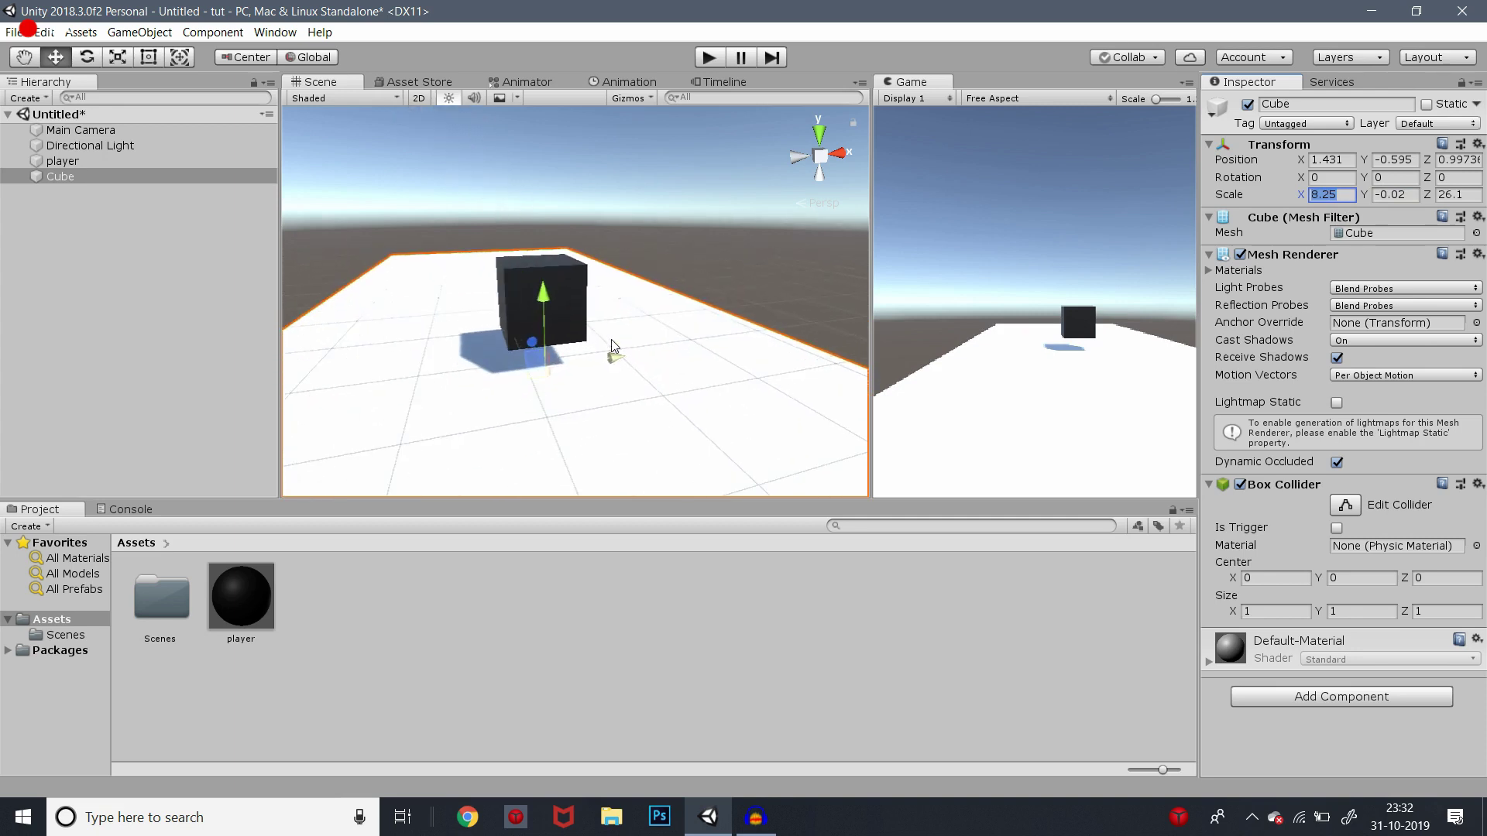
scroll(616, 345, up, 3)
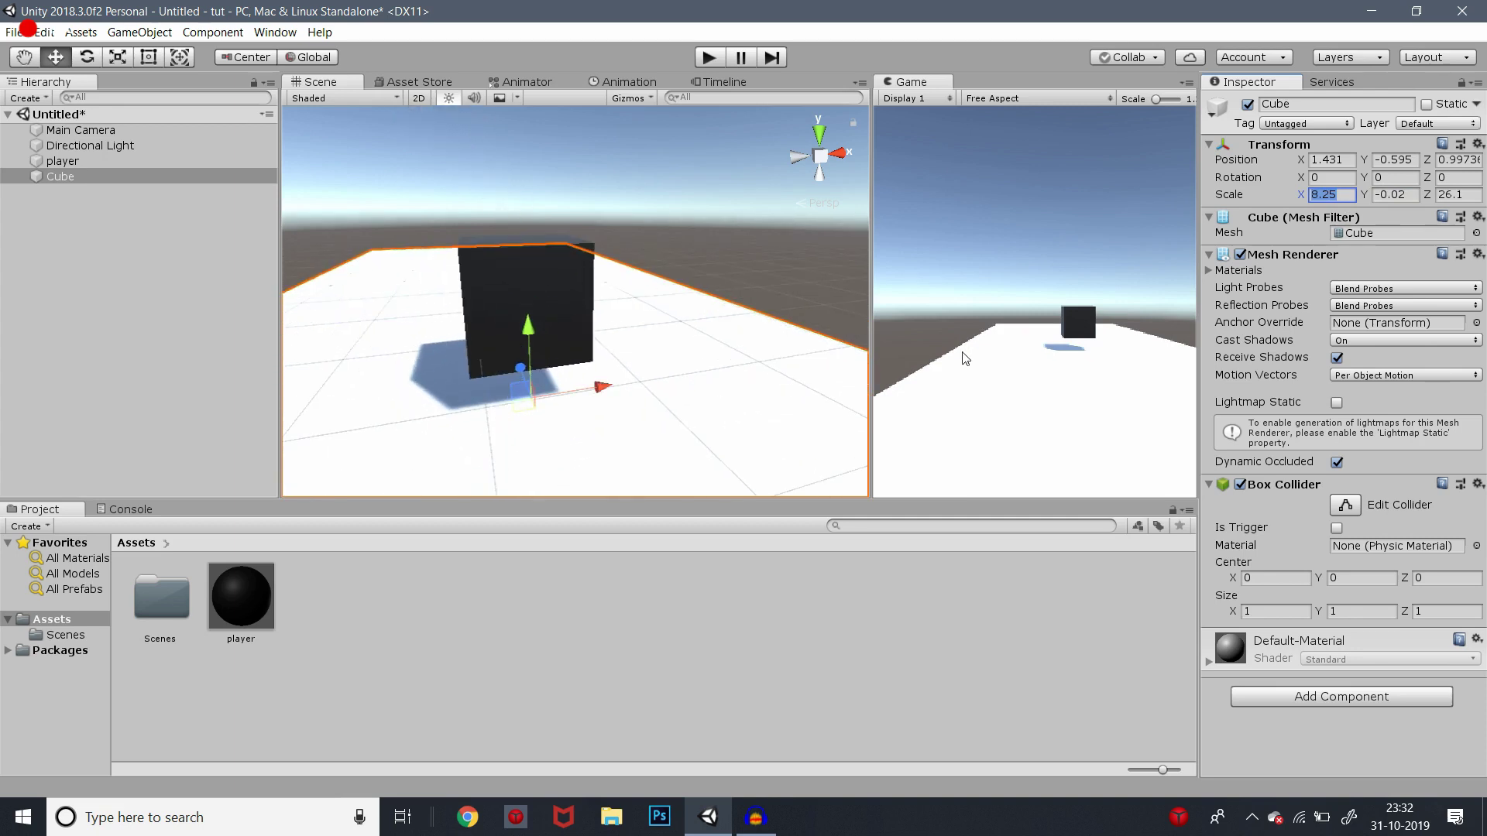
Reposition the Main Camera behind the player at about X 1.23, Y 0.18, Z -6.05
click(31, 129)
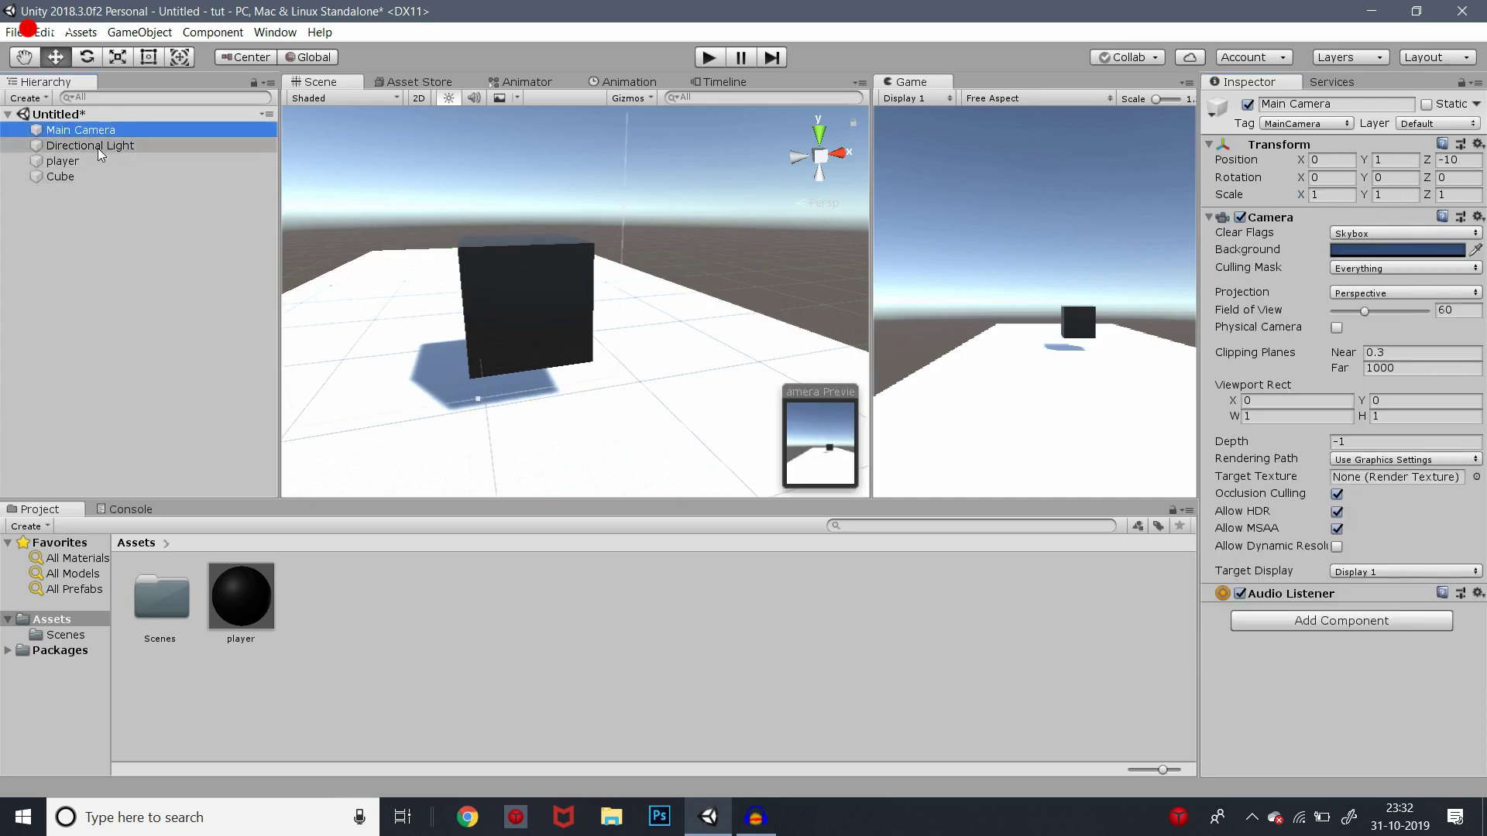
double_click(123, 133)
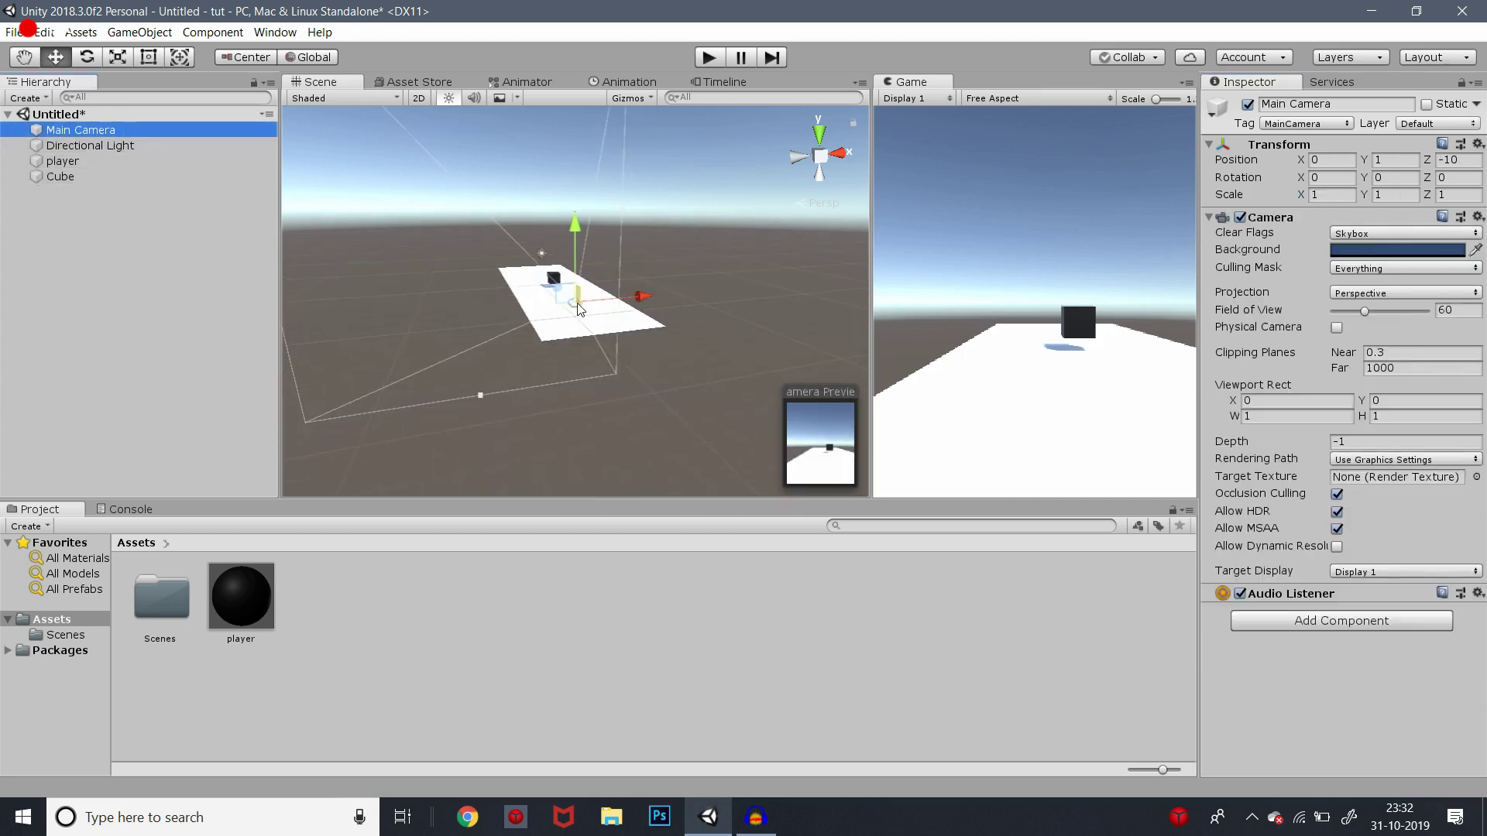
drag(579, 309, 562, 302)
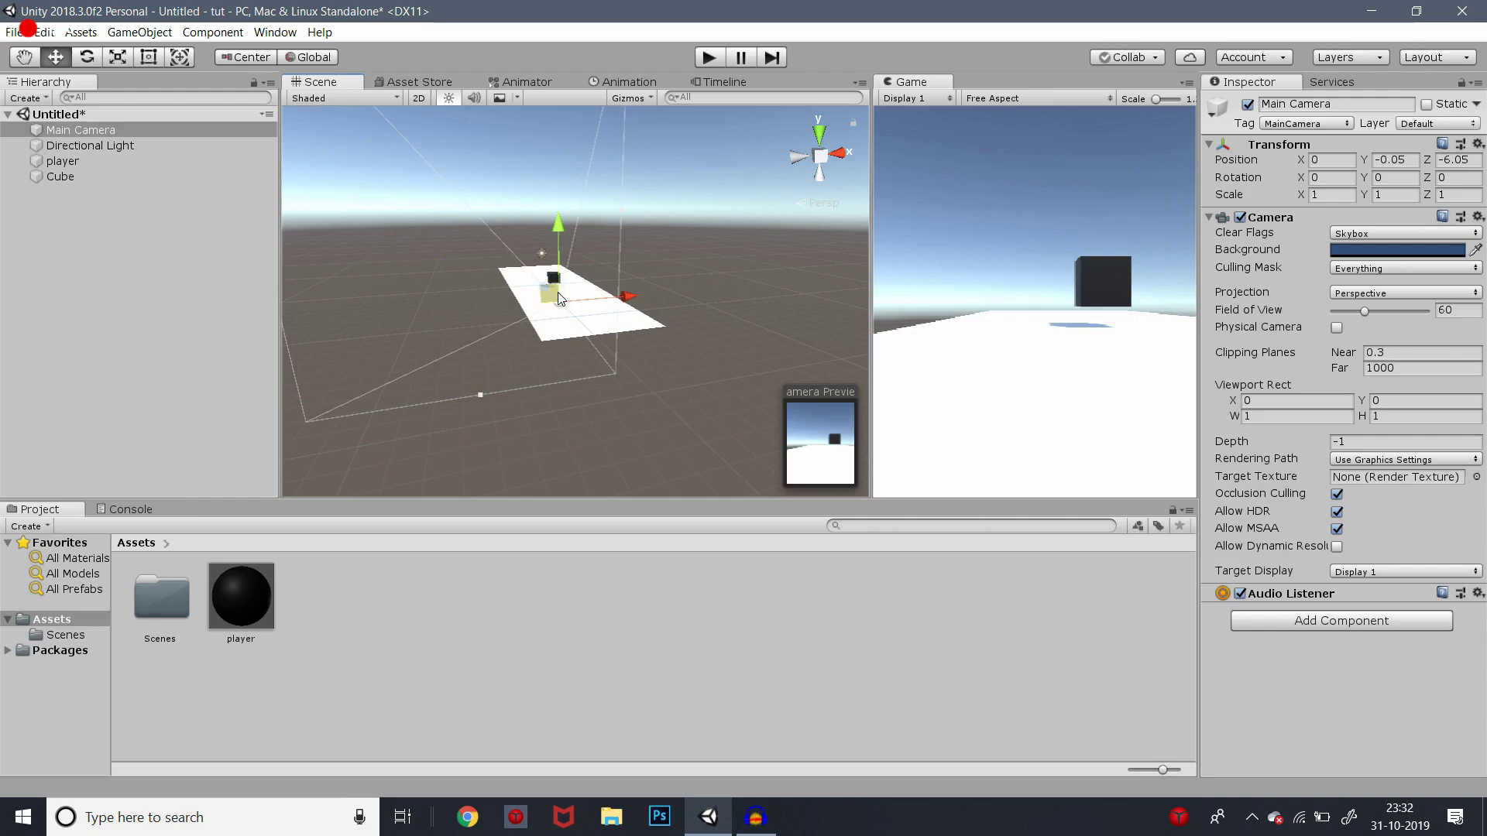
drag(626, 299, 643, 299)
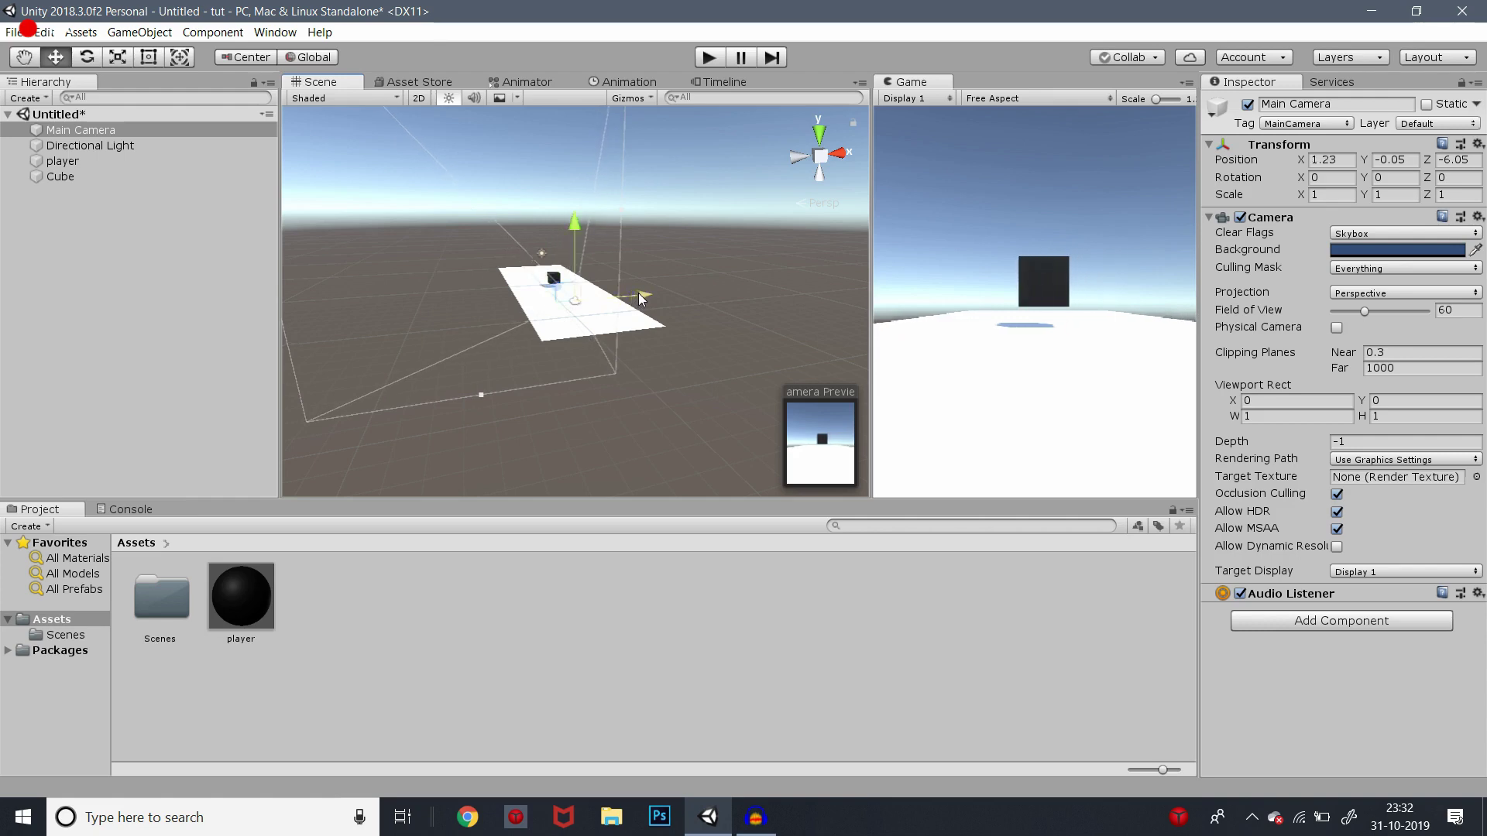
drag(574, 230, 574, 218)
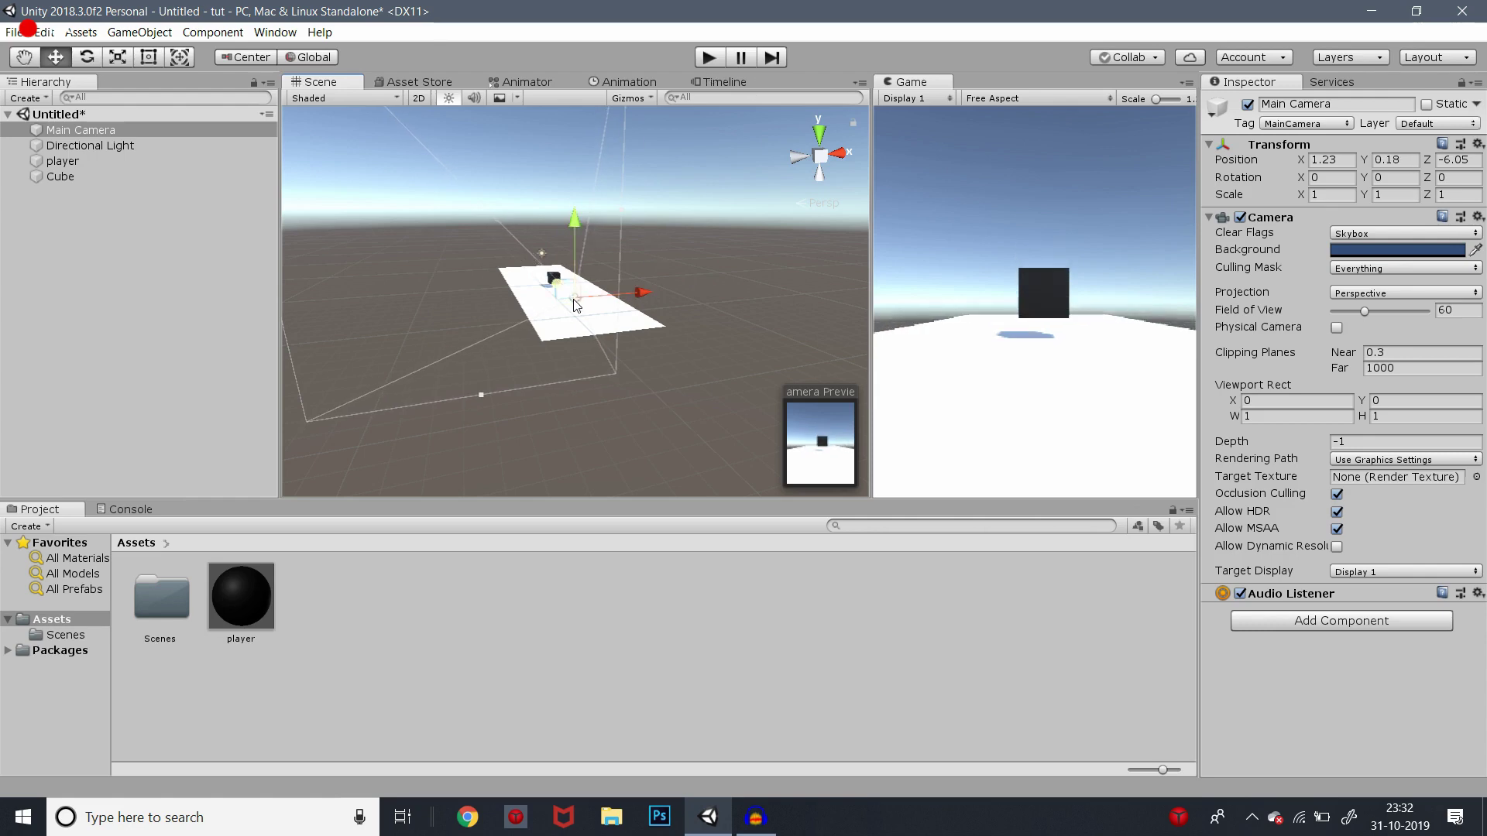
Rename the platform cube as base
click(69, 177)
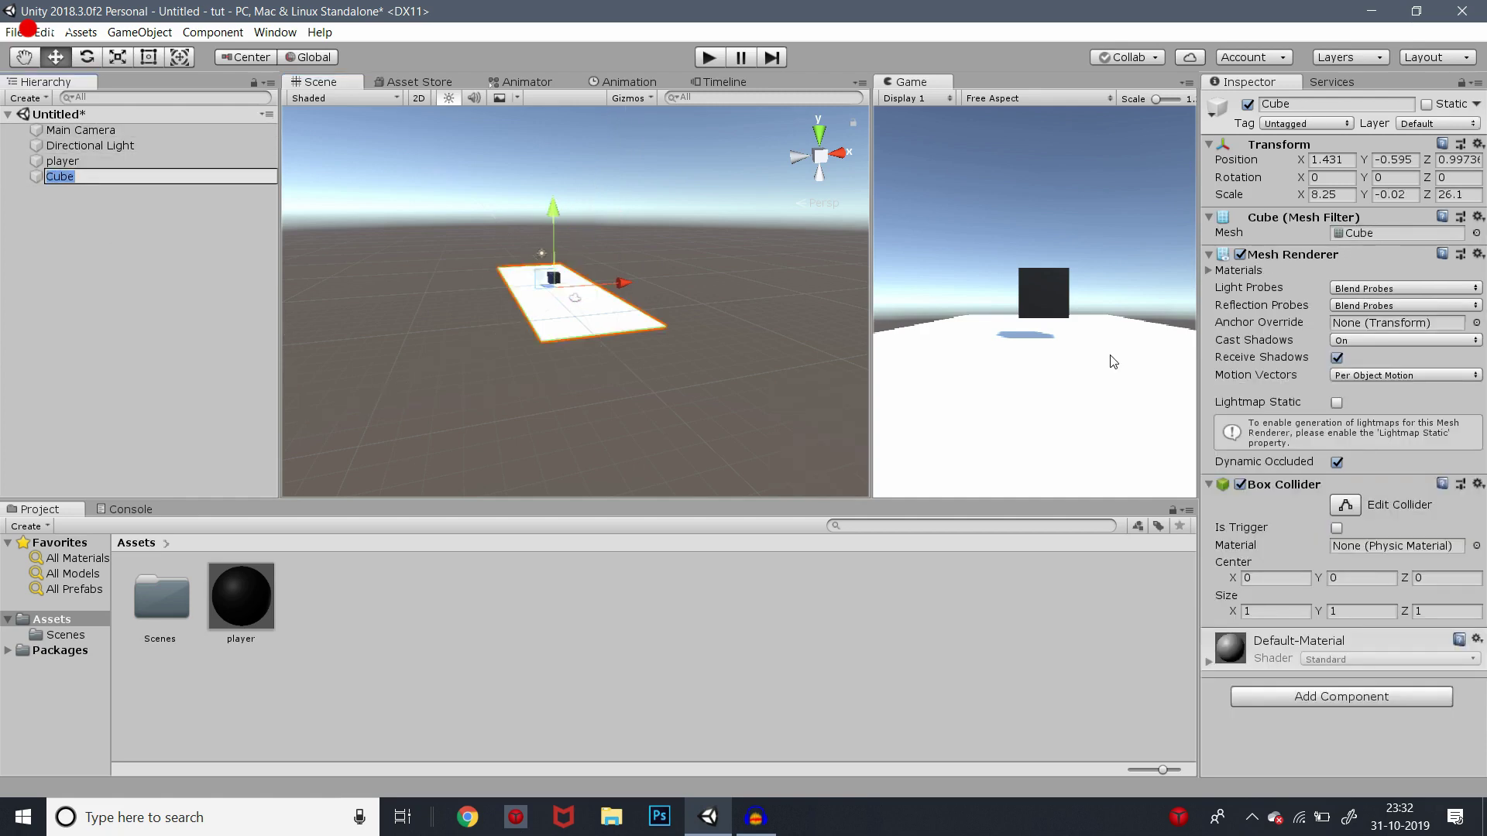
click(73, 218)
click(82, 179)
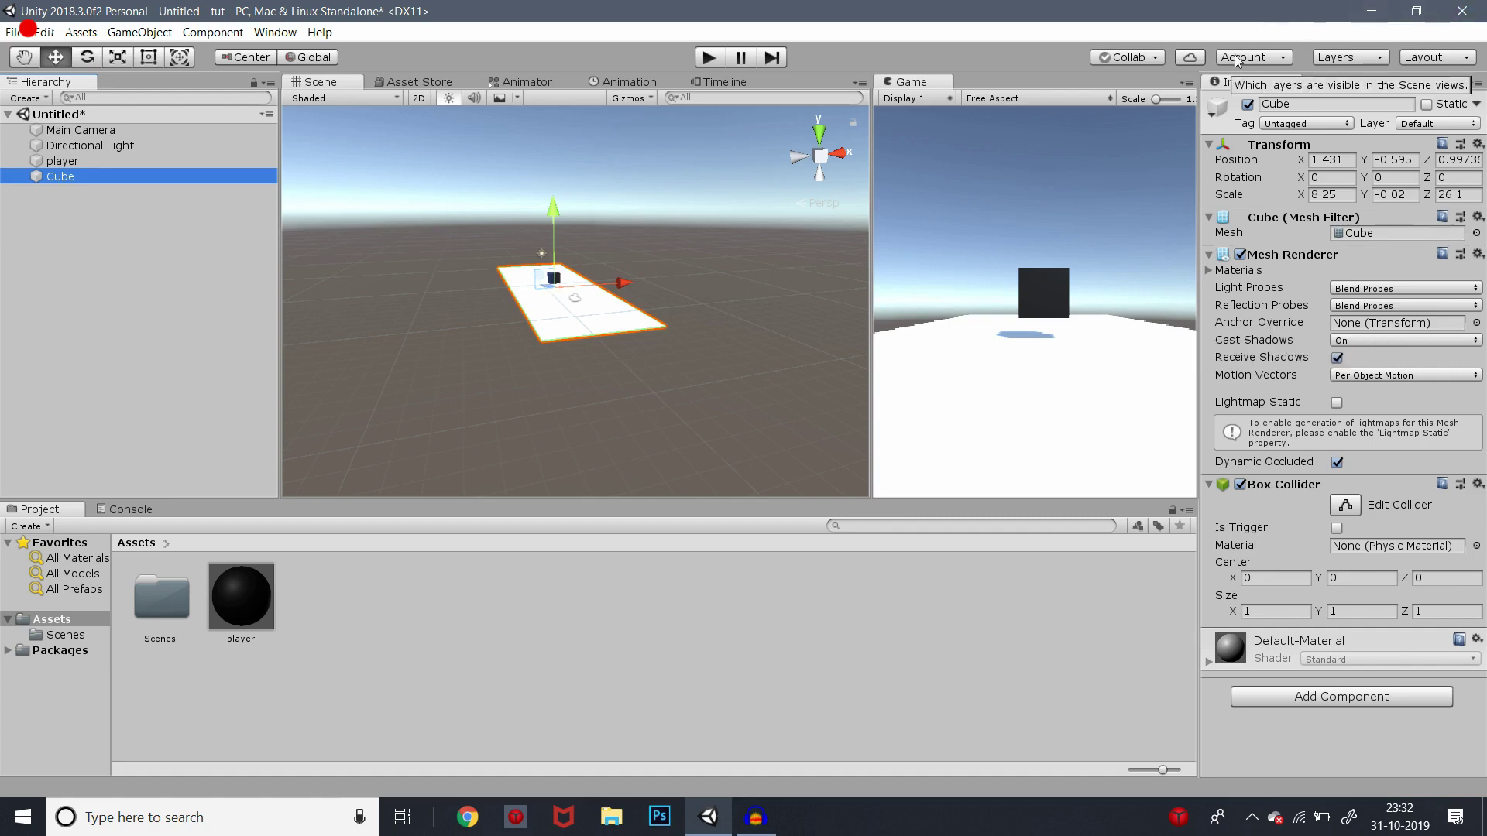
click(1278, 104)
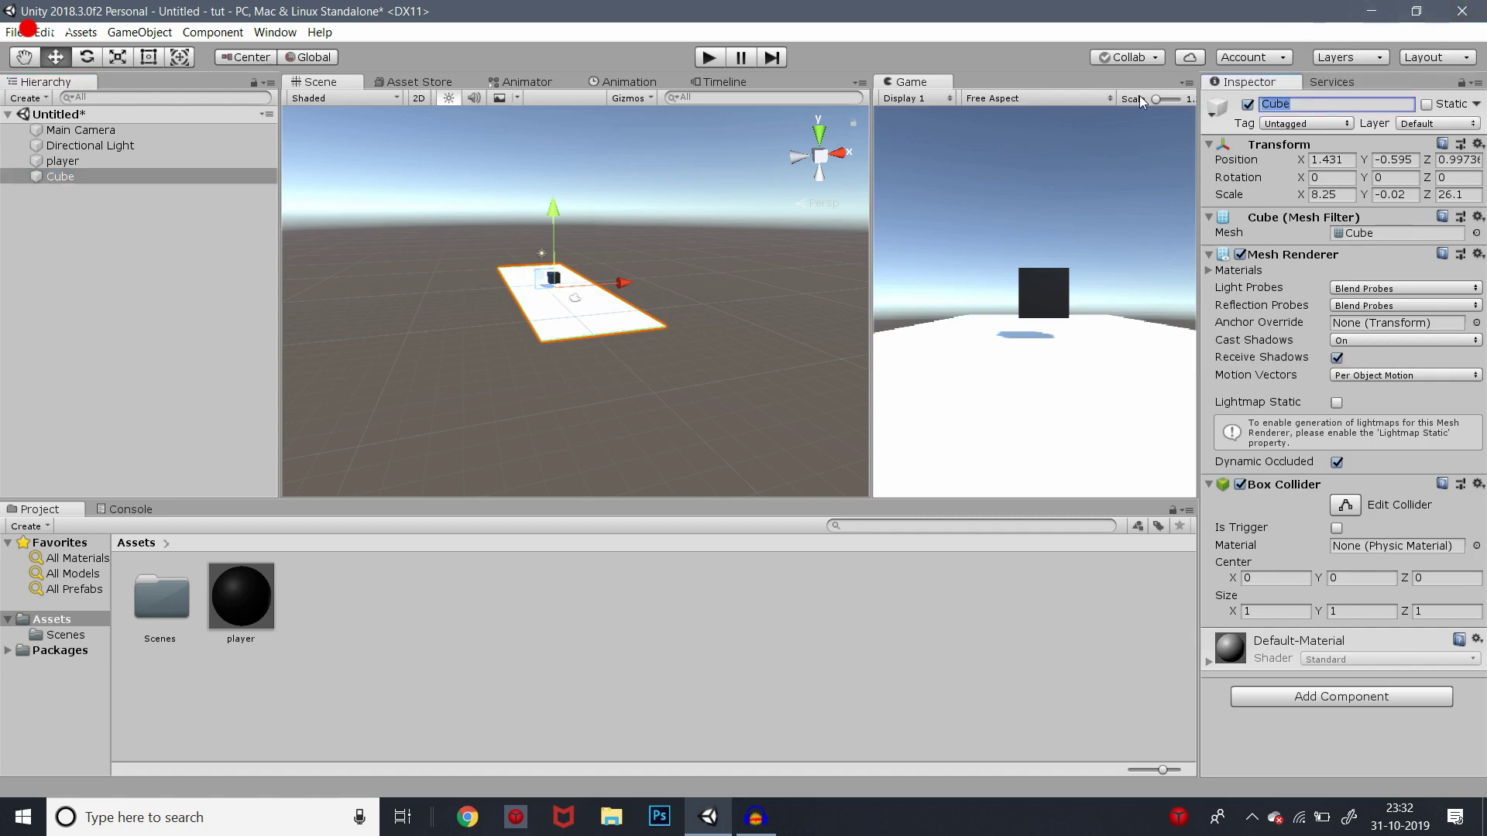
text(base)
click(1110, 634)
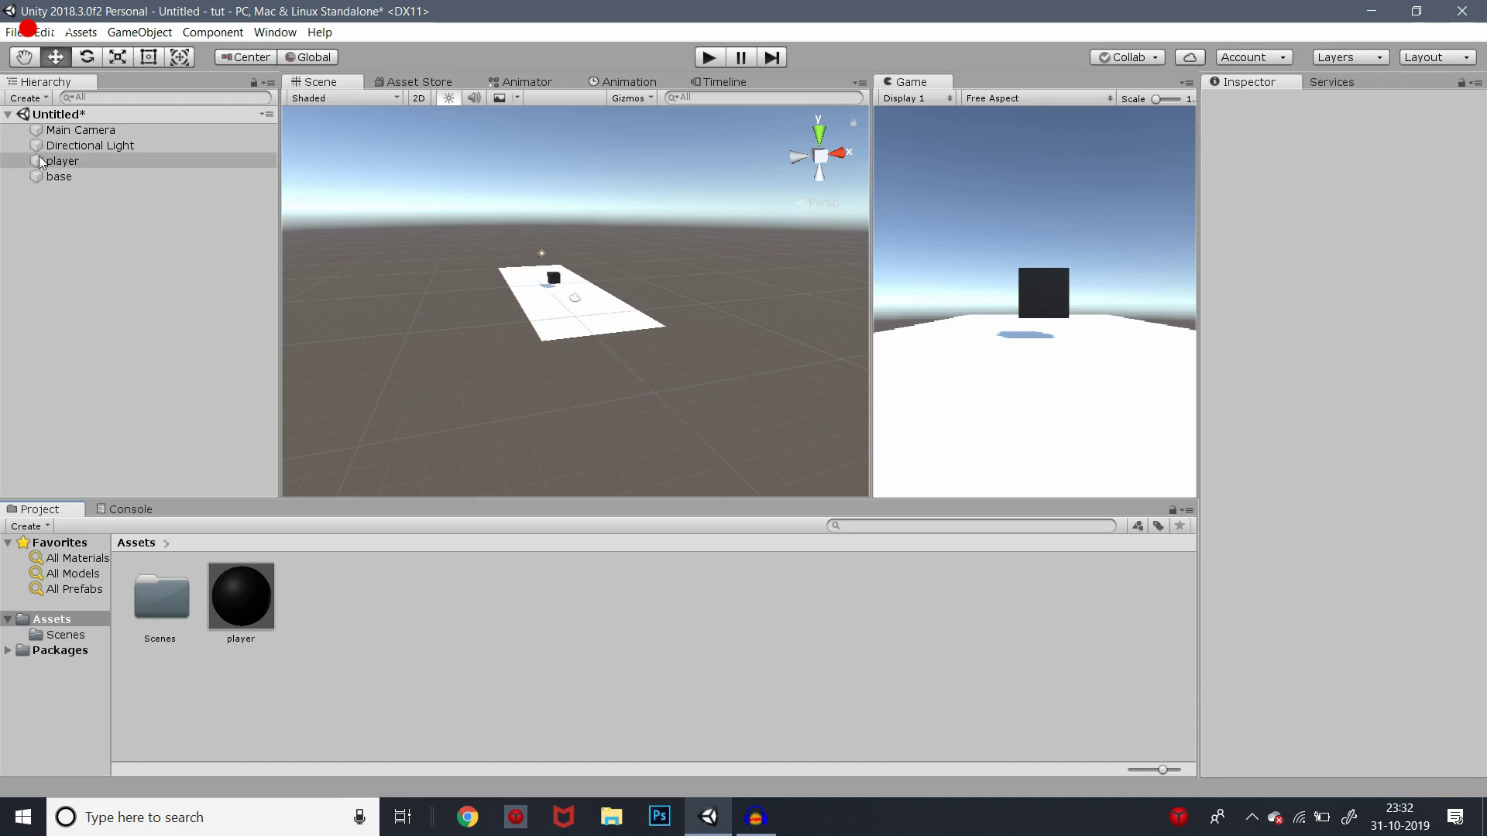
Create a new material in the Assets folder, keeping its default name
click(21, 175)
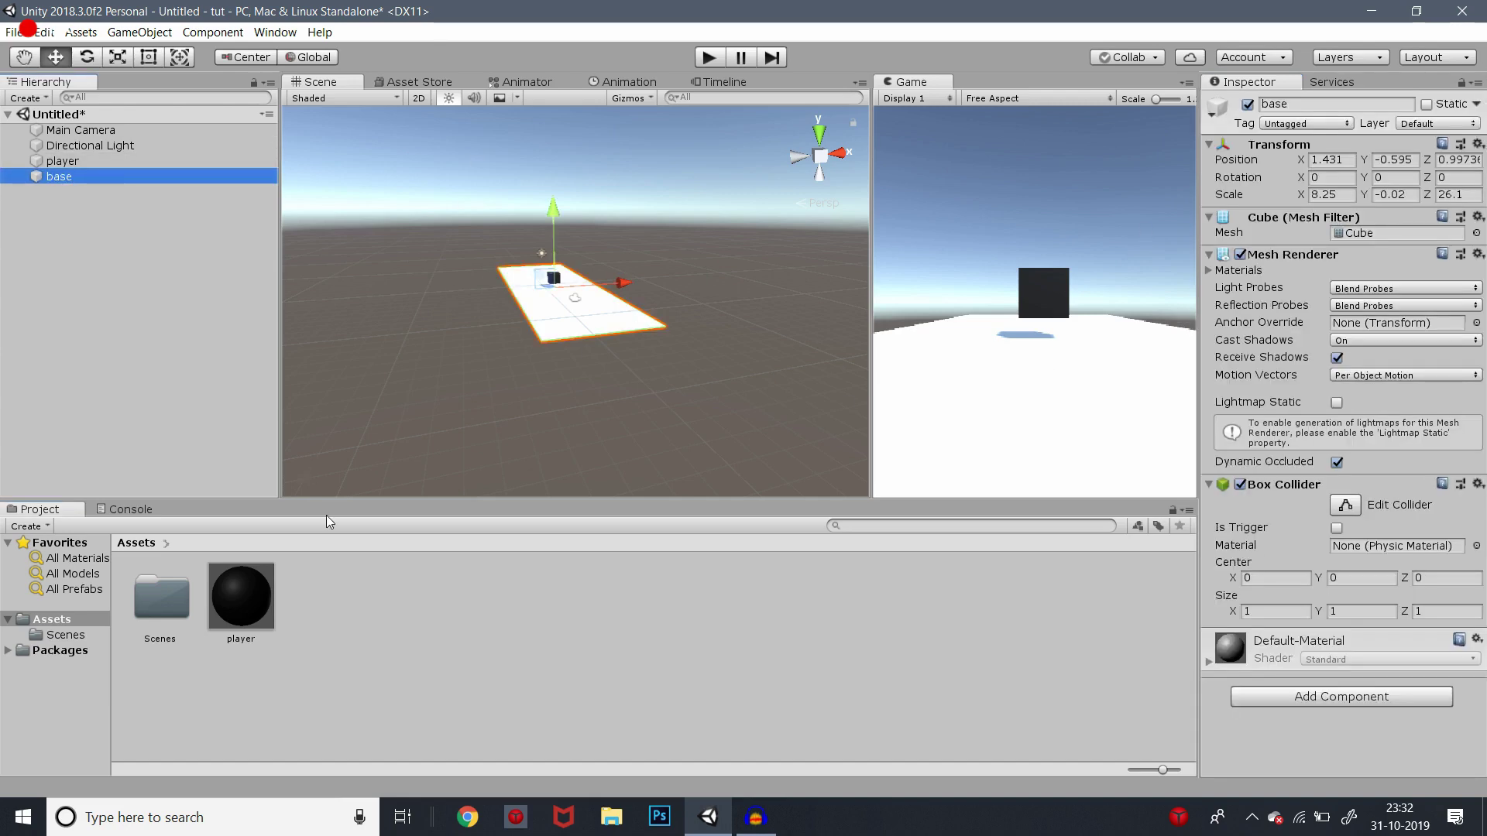
right_click(320, 615)
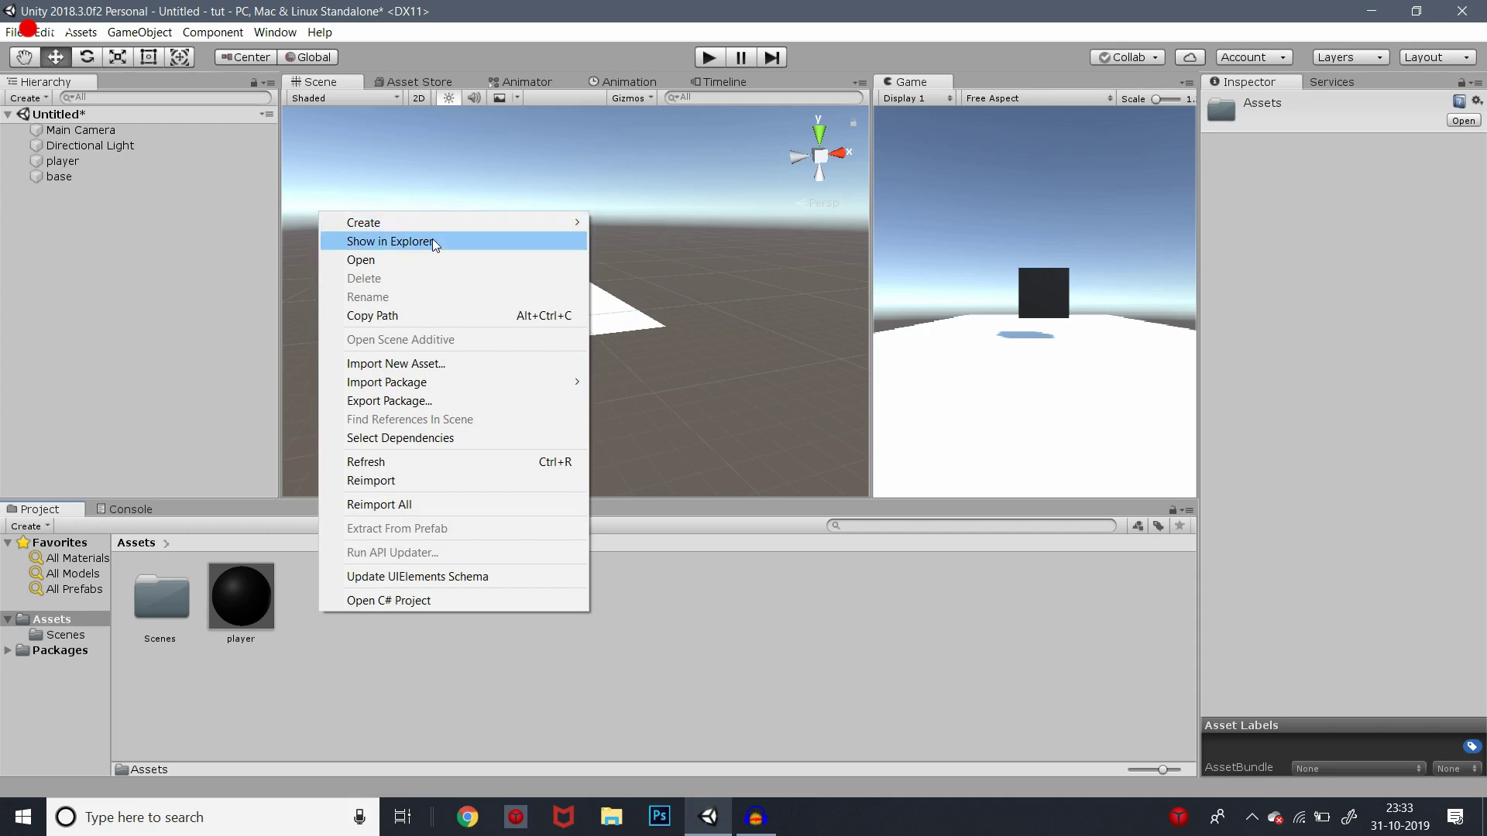
mouse_move(399, 222)
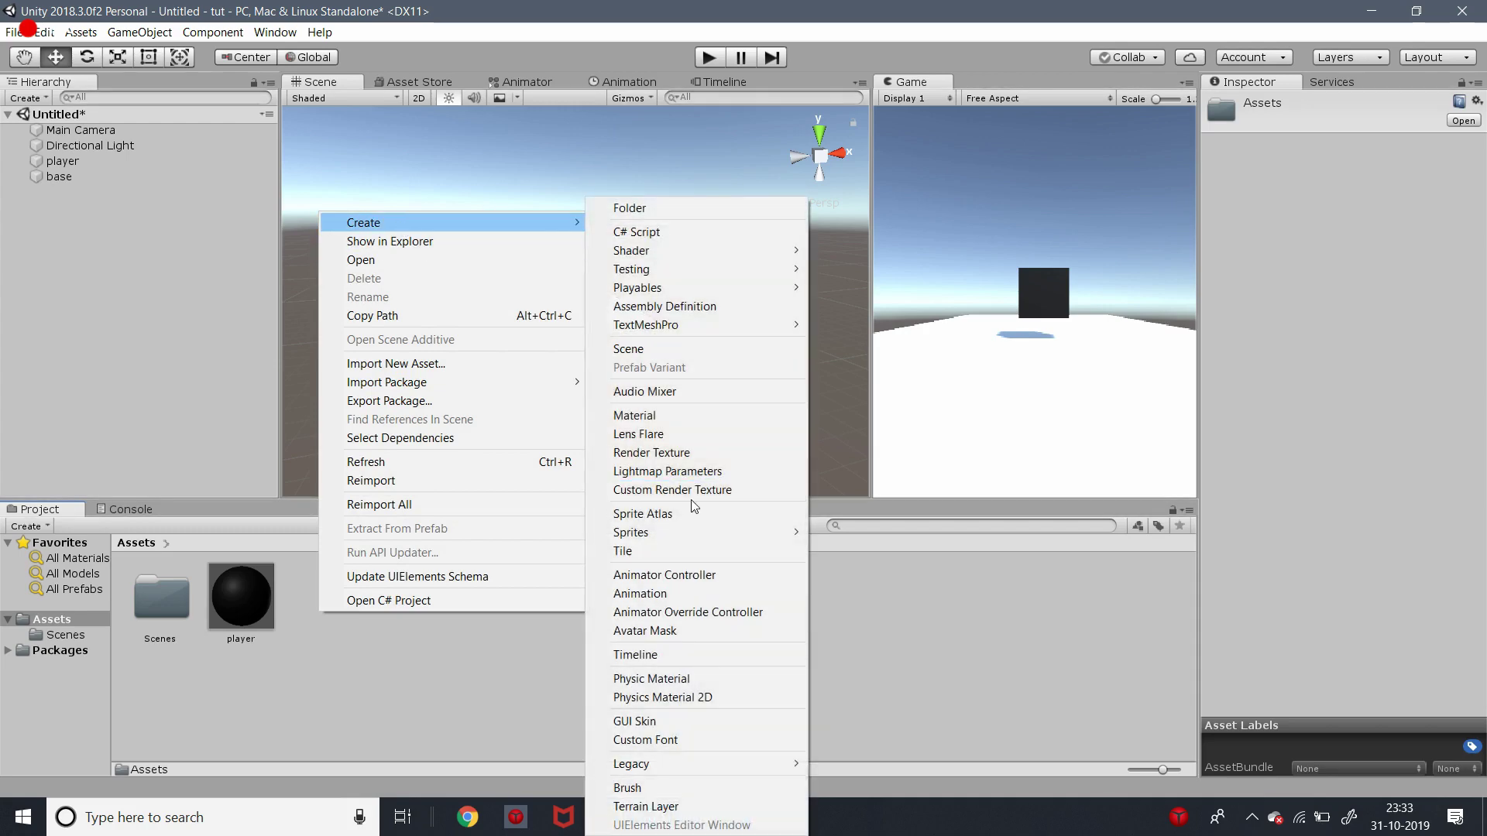
click(671, 415)
click(565, 434)
click(240, 597)
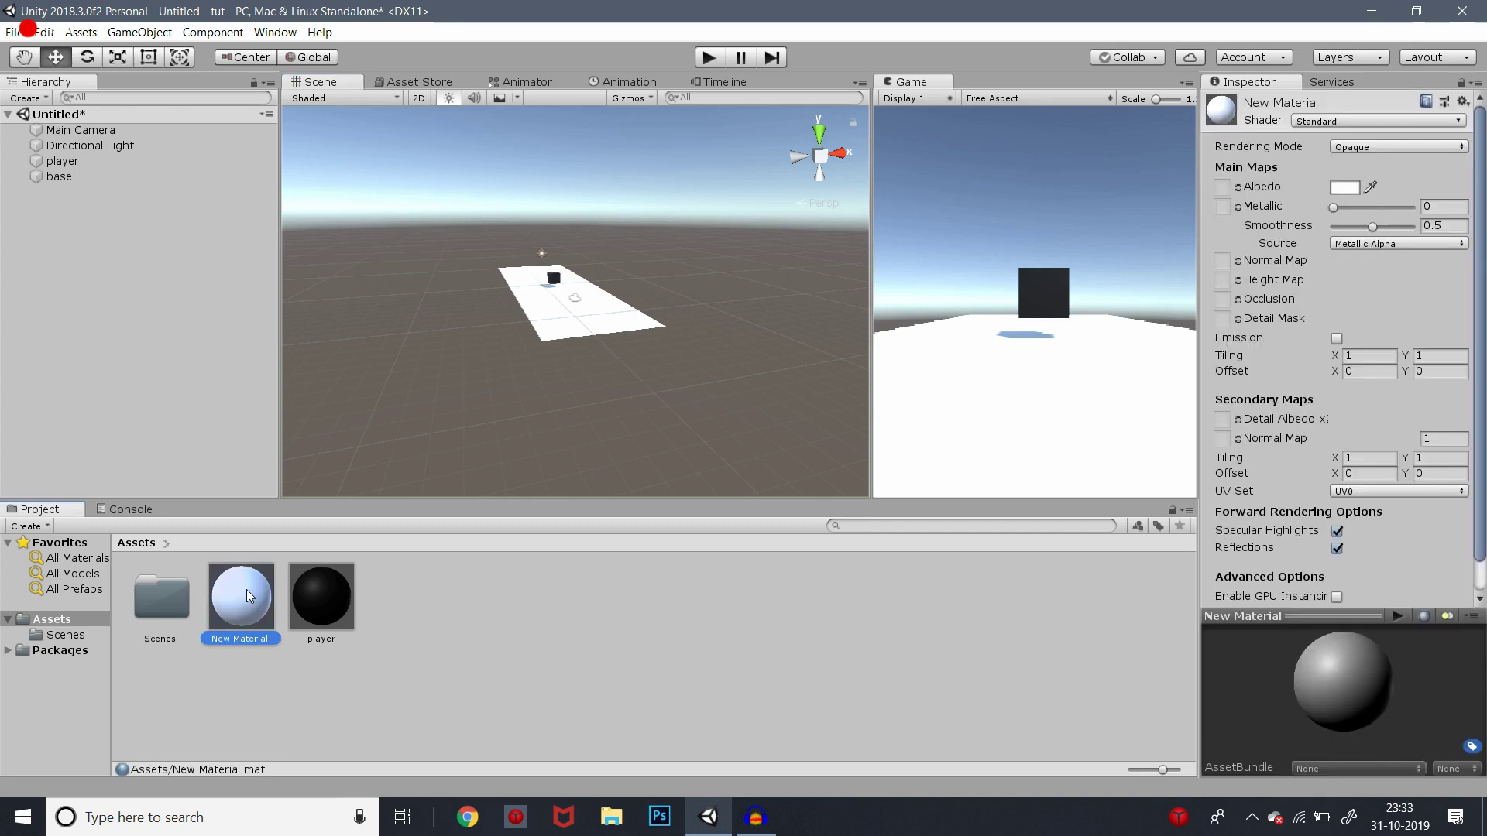
Set the new material's albedo color to red (FF0000) and apply it to the base in the scene
click(1345, 187)
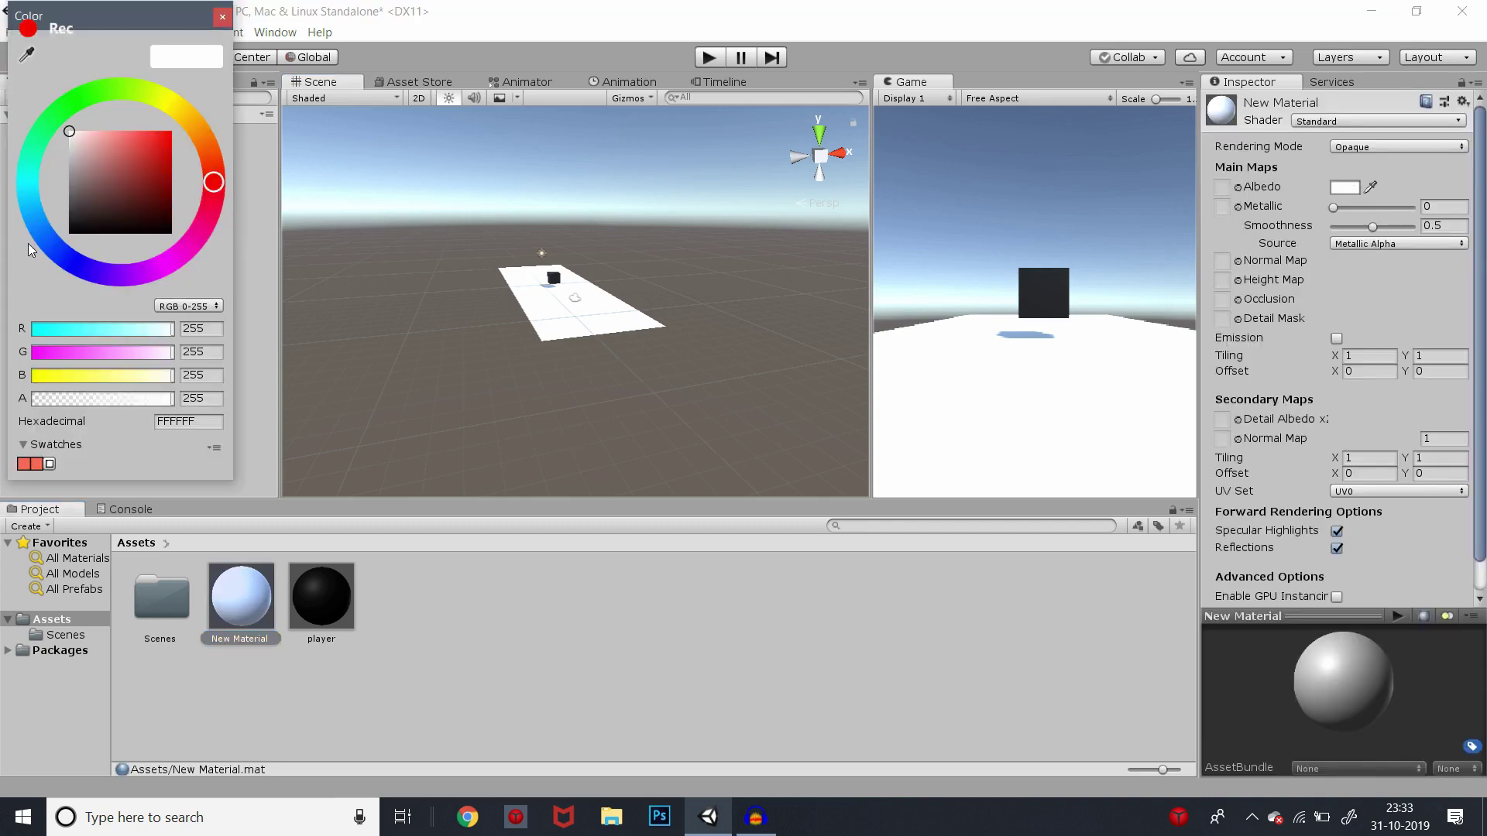
drag(167, 135, 208, 99)
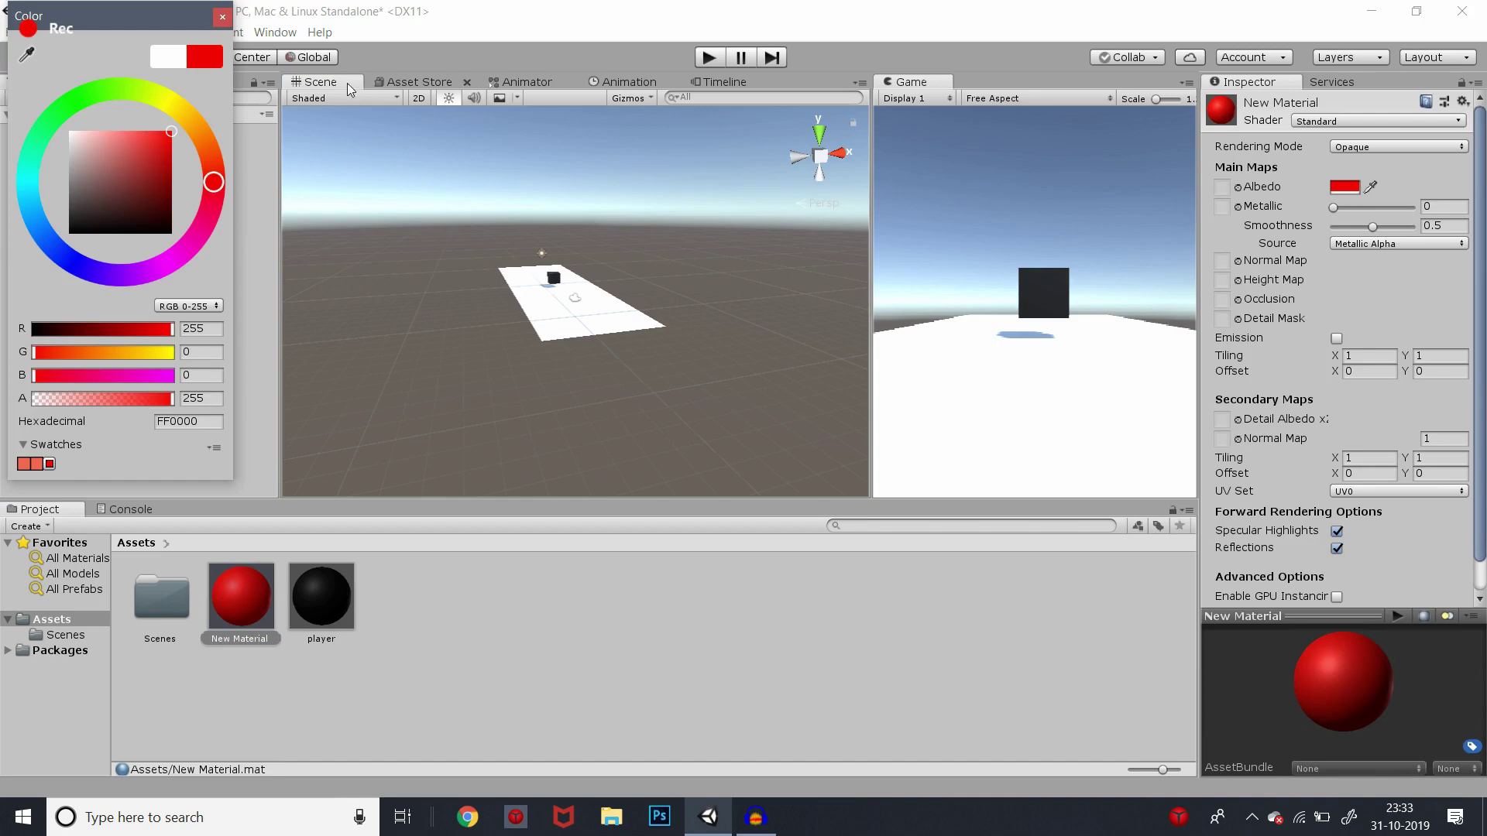
click(222, 17)
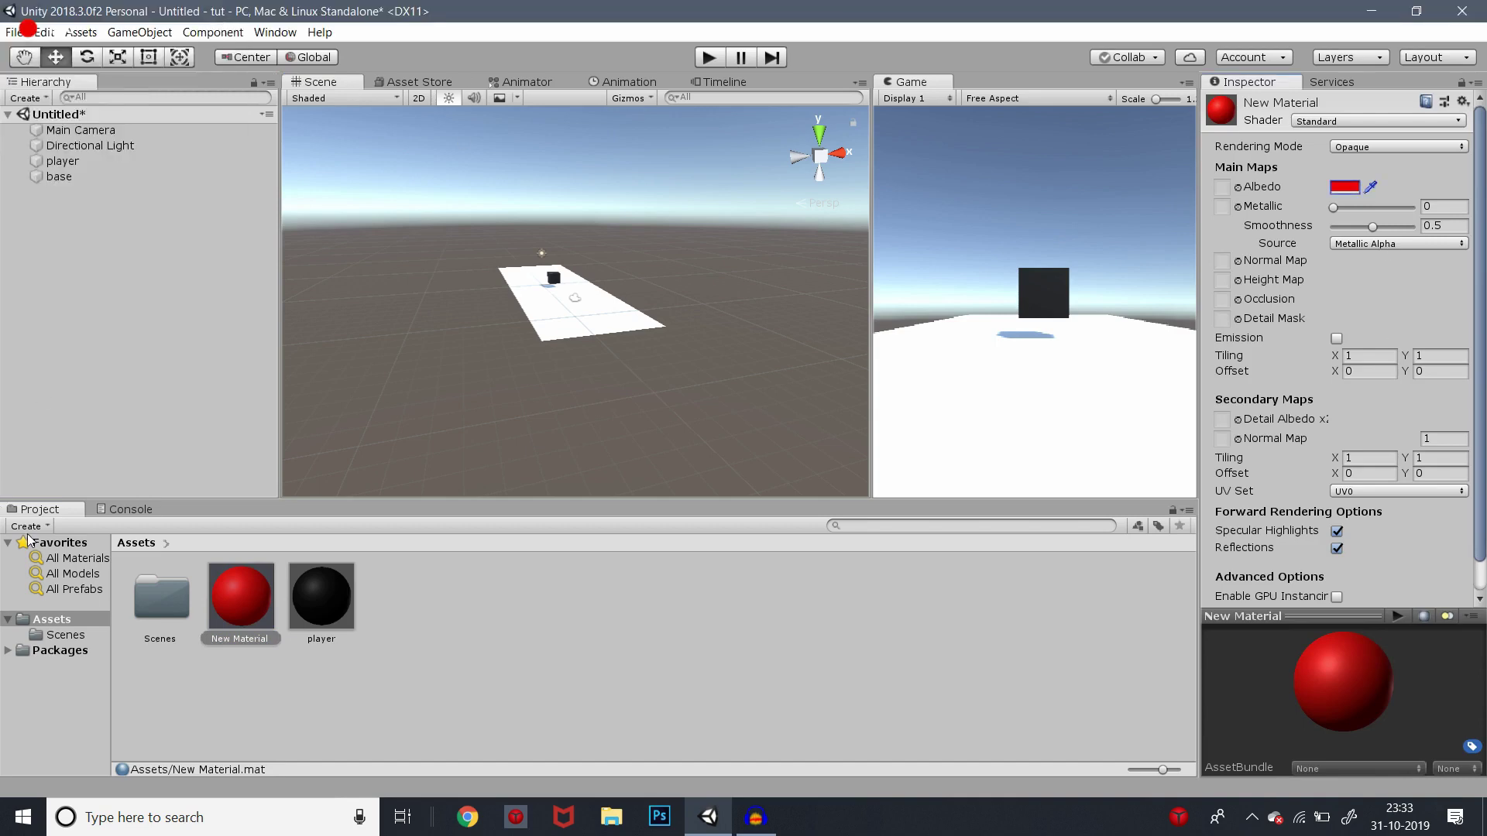
drag(241, 596, 585, 325)
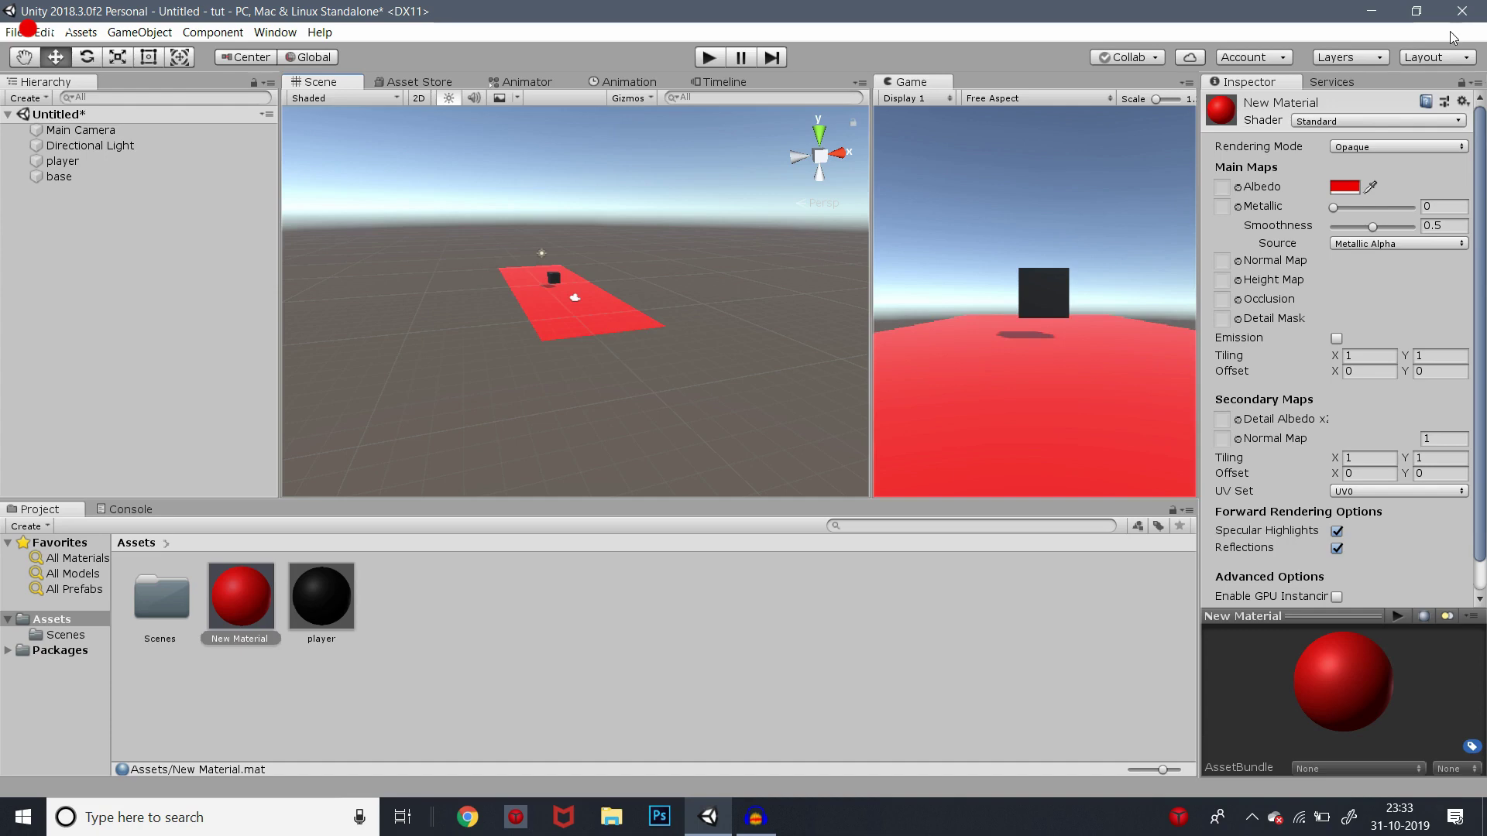
click(174, 199)
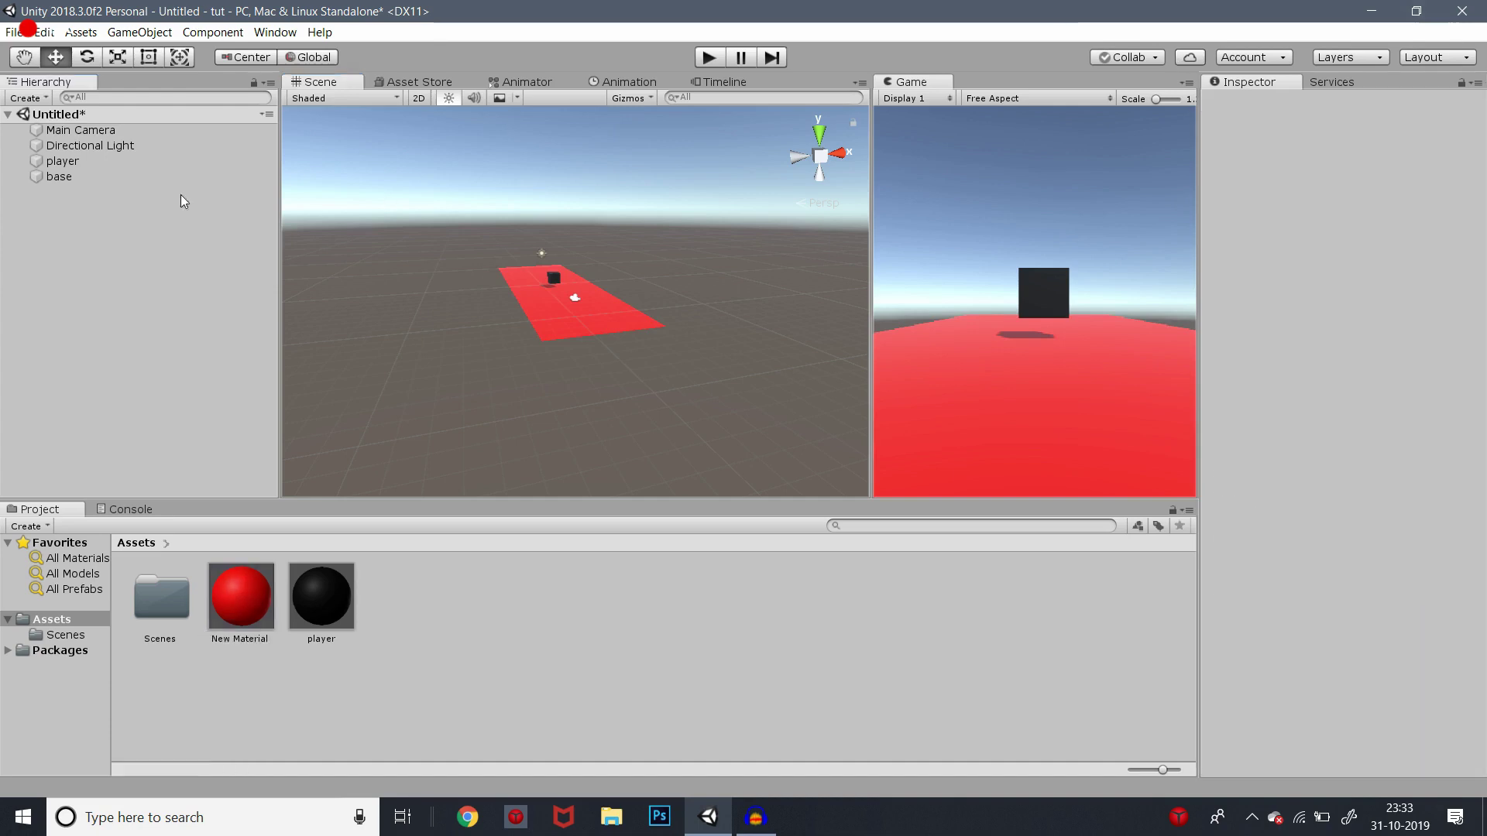
Test-run the scene to check how the player lands on the base, and stop the run
click(58, 176)
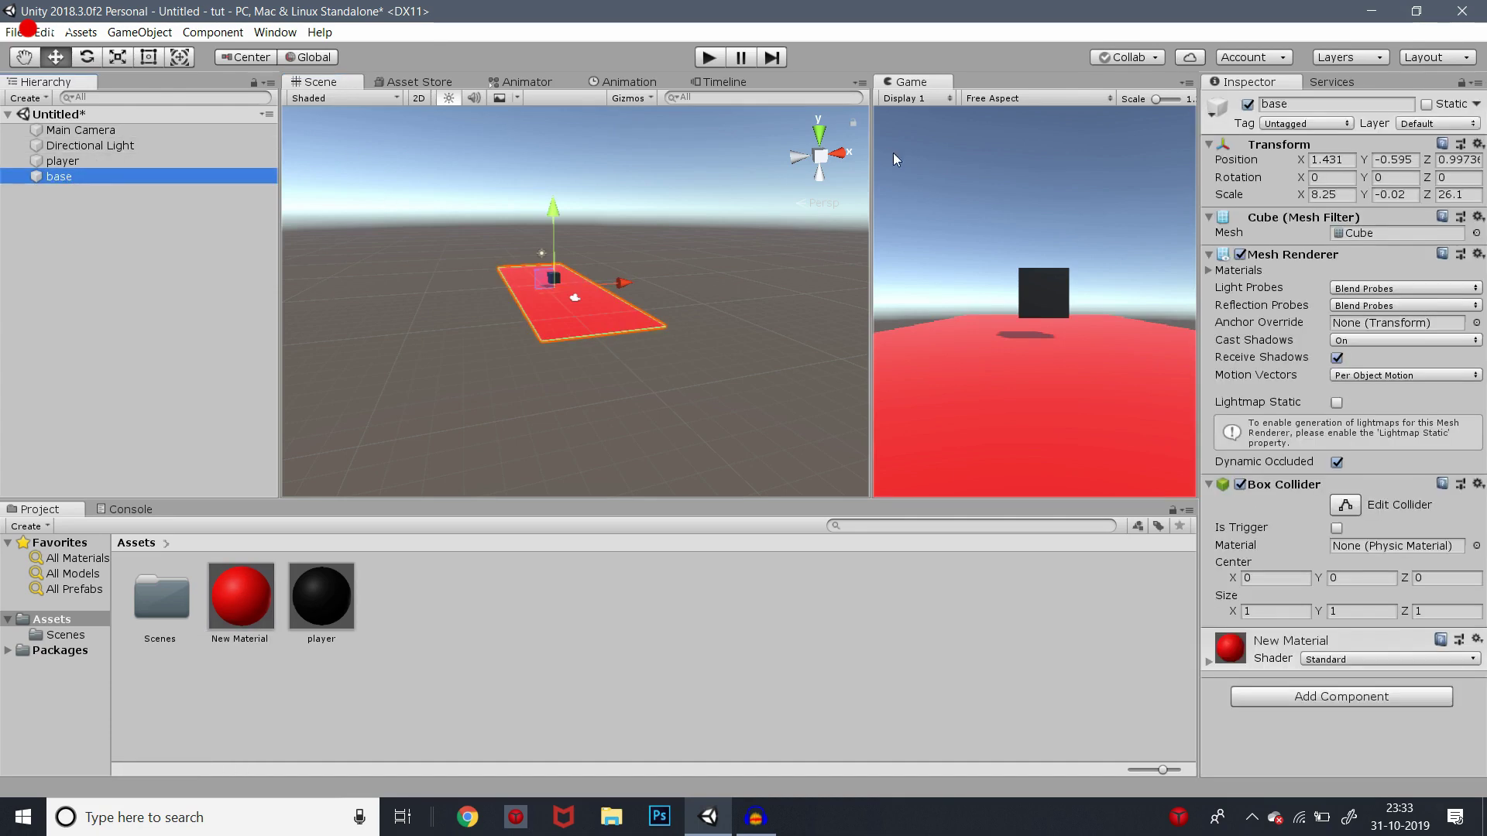
click(707, 57)
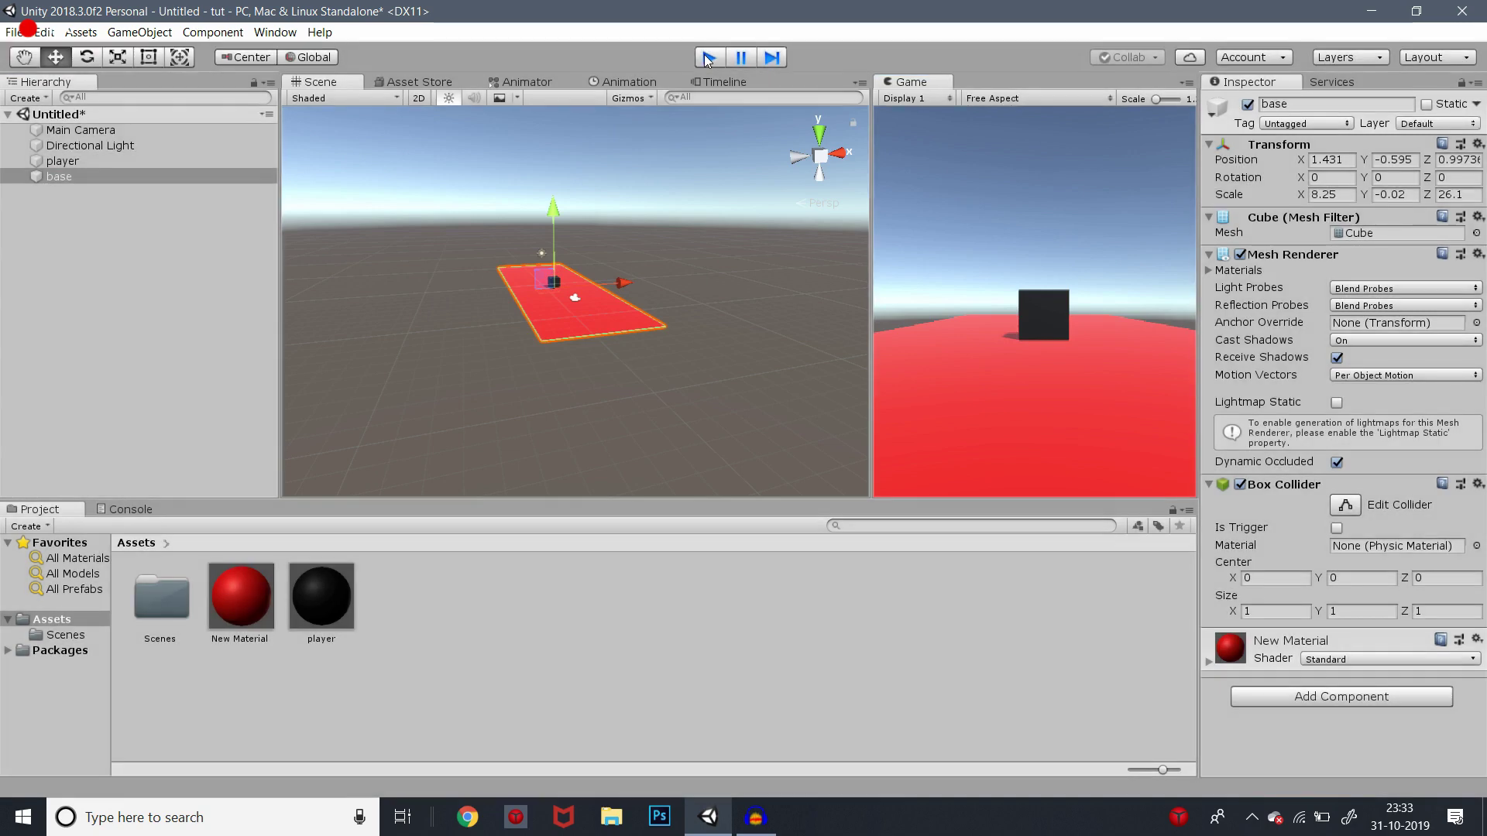
click(708, 58)
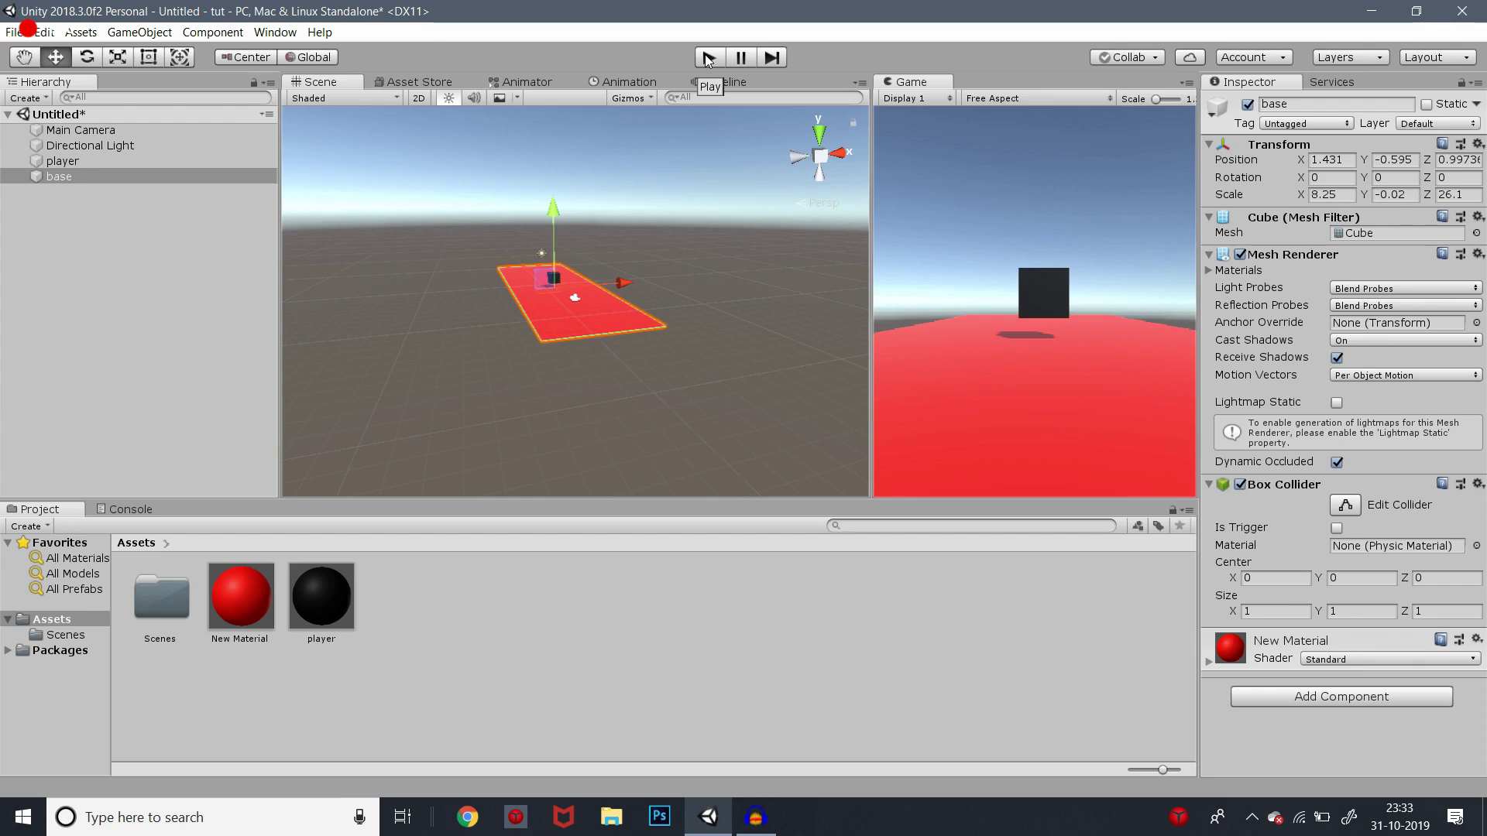
Examine the components of the base and of the player, including the player's Rigidbody settings
double_click(116, 176)
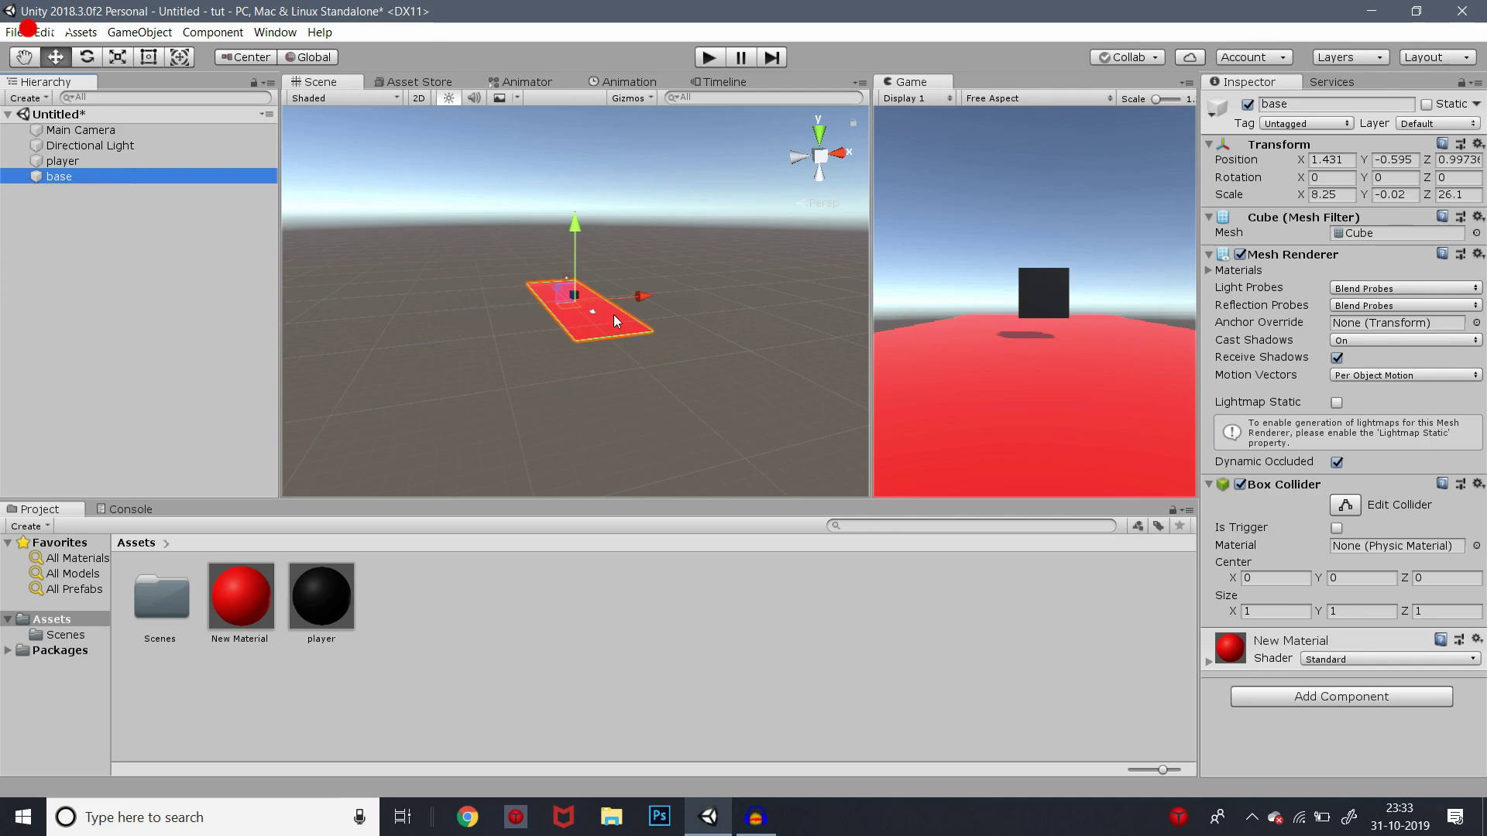
click(85, 162)
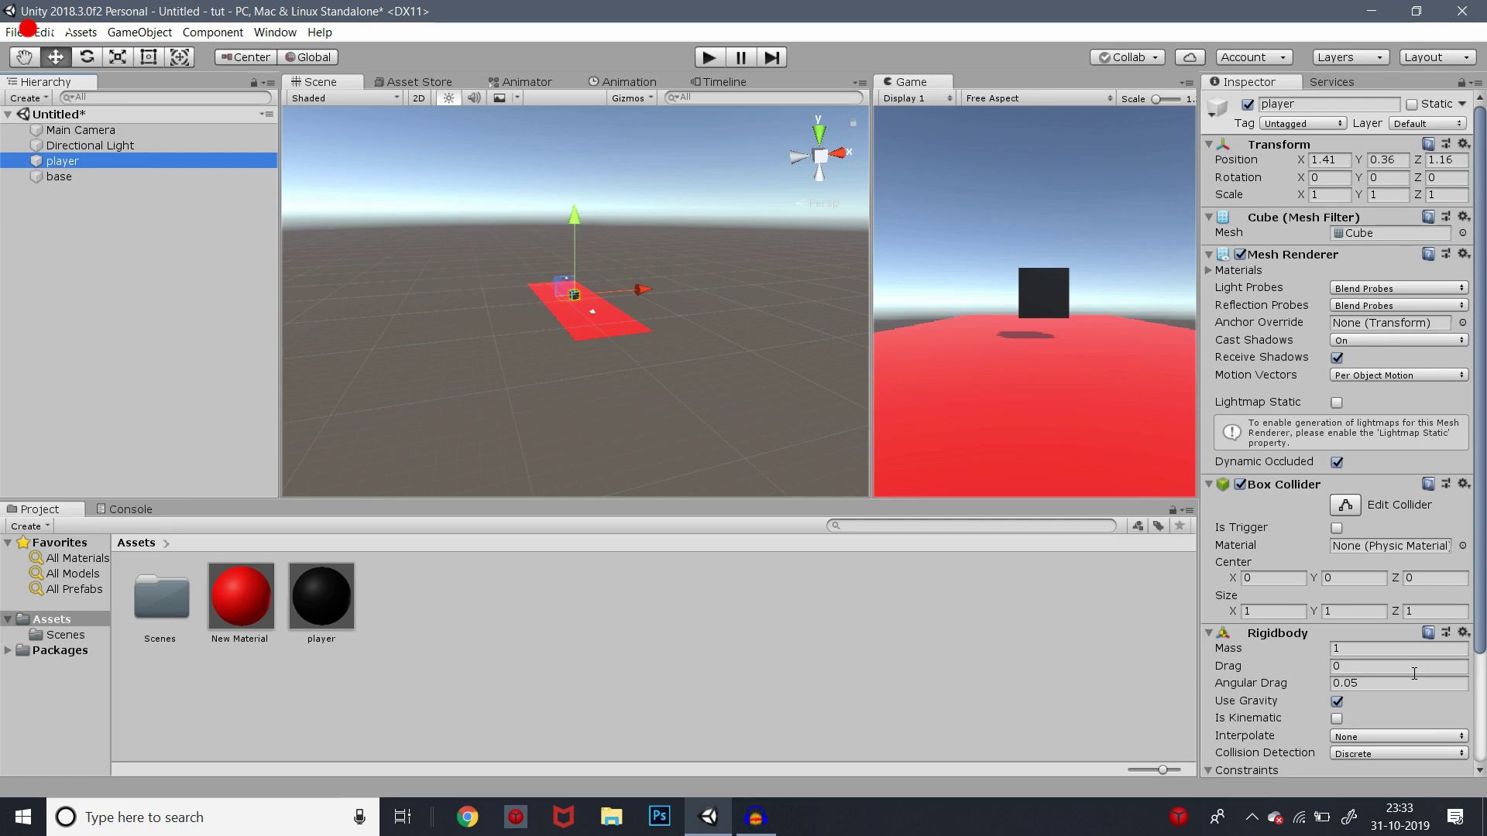
scroll(1379, 666, down, 3)
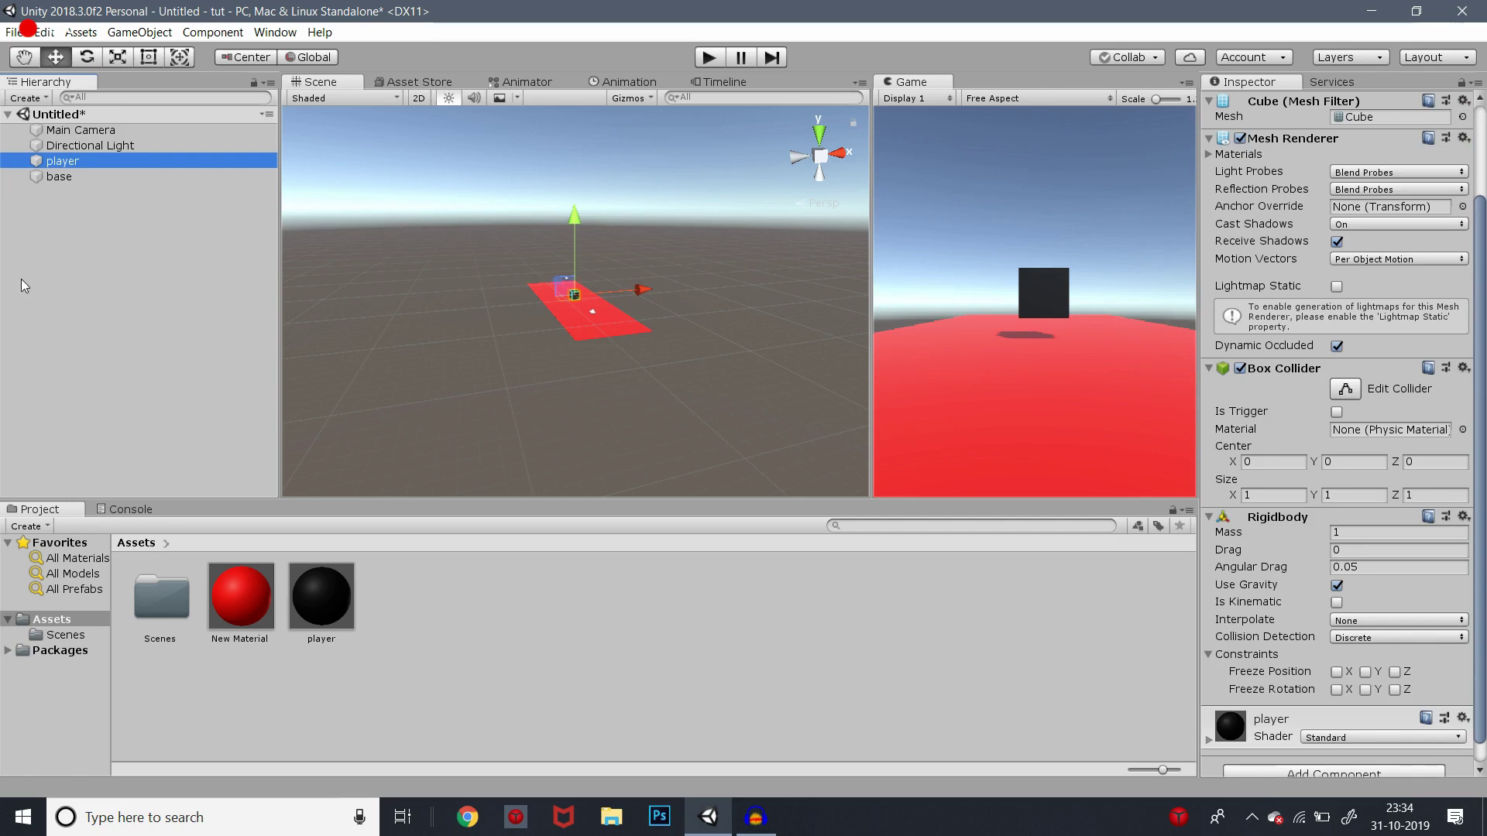
Disable the base's Box Collider and test-run the scene to check how the player behaves, stopping the run
click(68, 178)
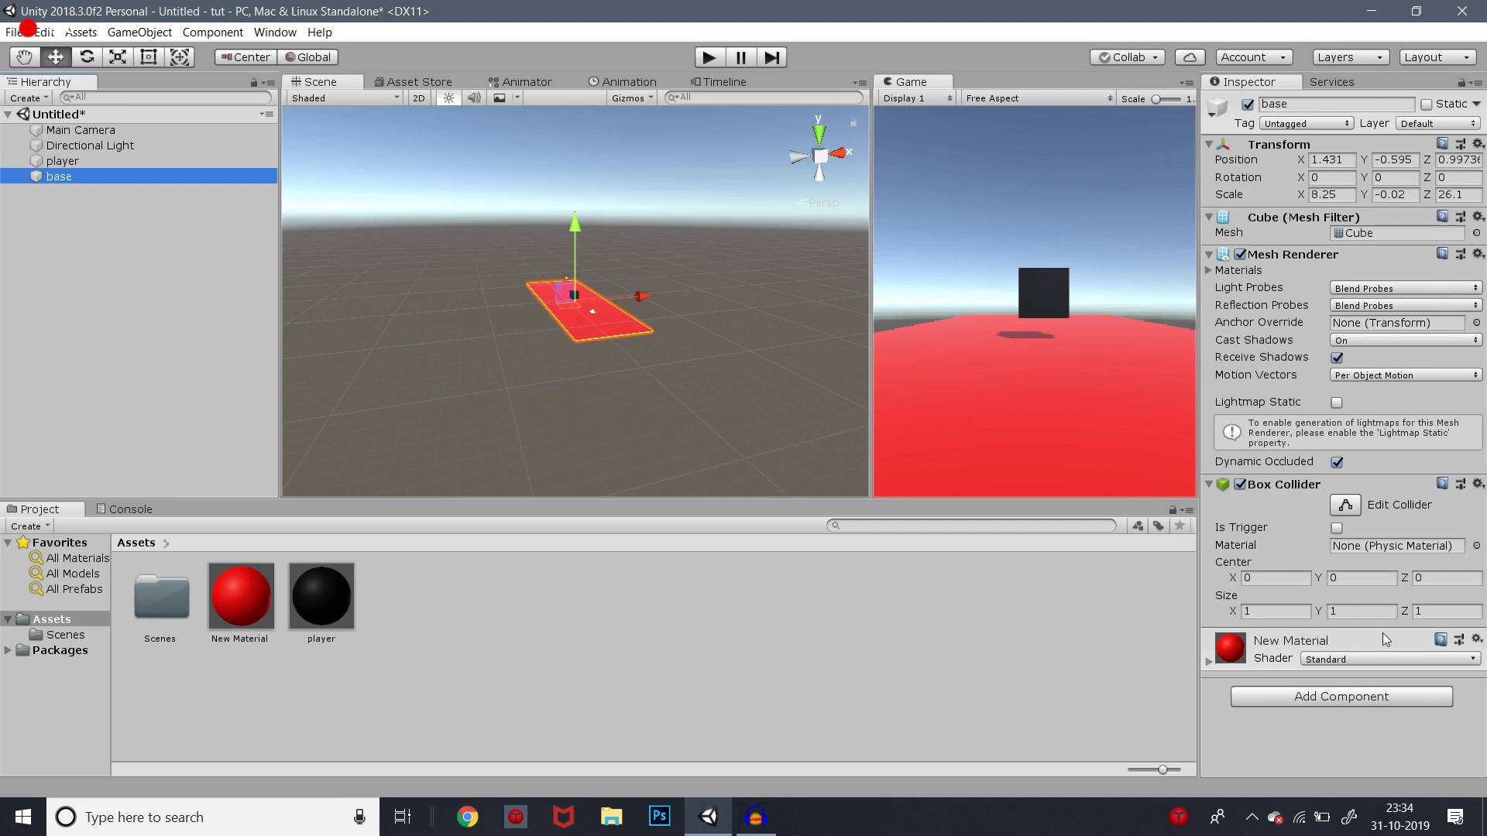
click(1239, 485)
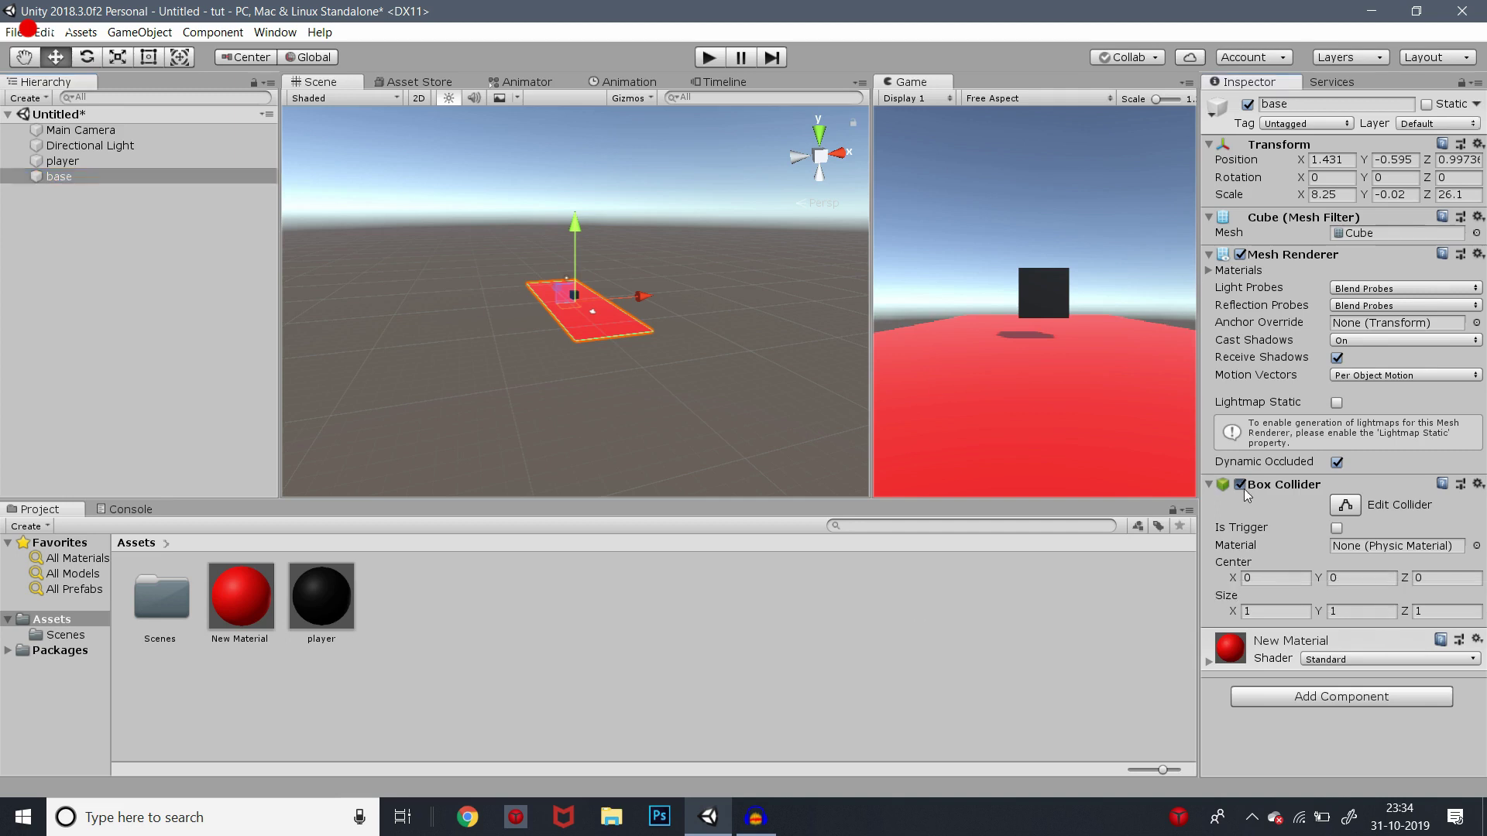
click(703, 59)
click(720, 60)
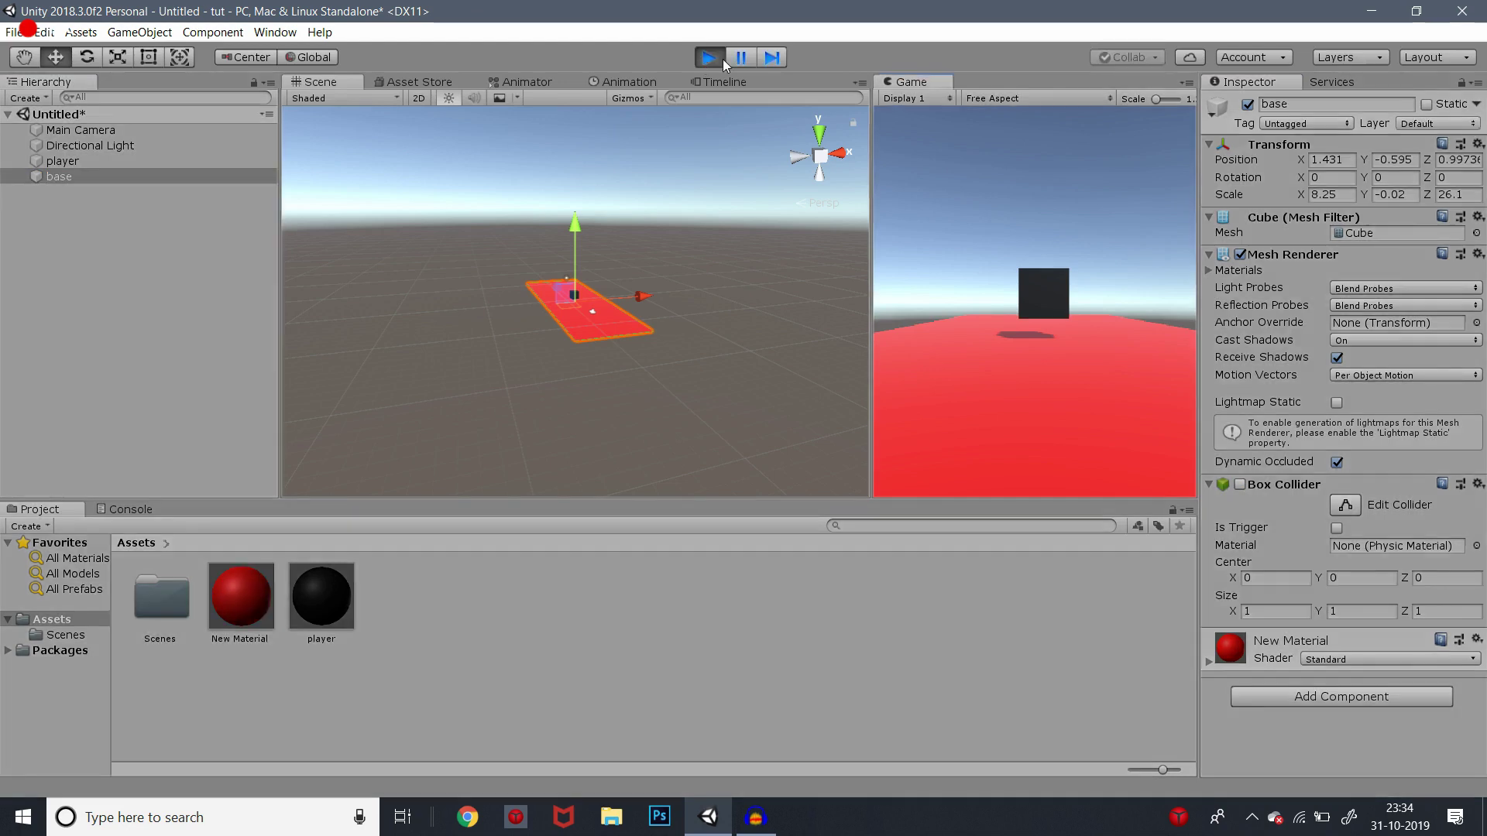
click(714, 62)
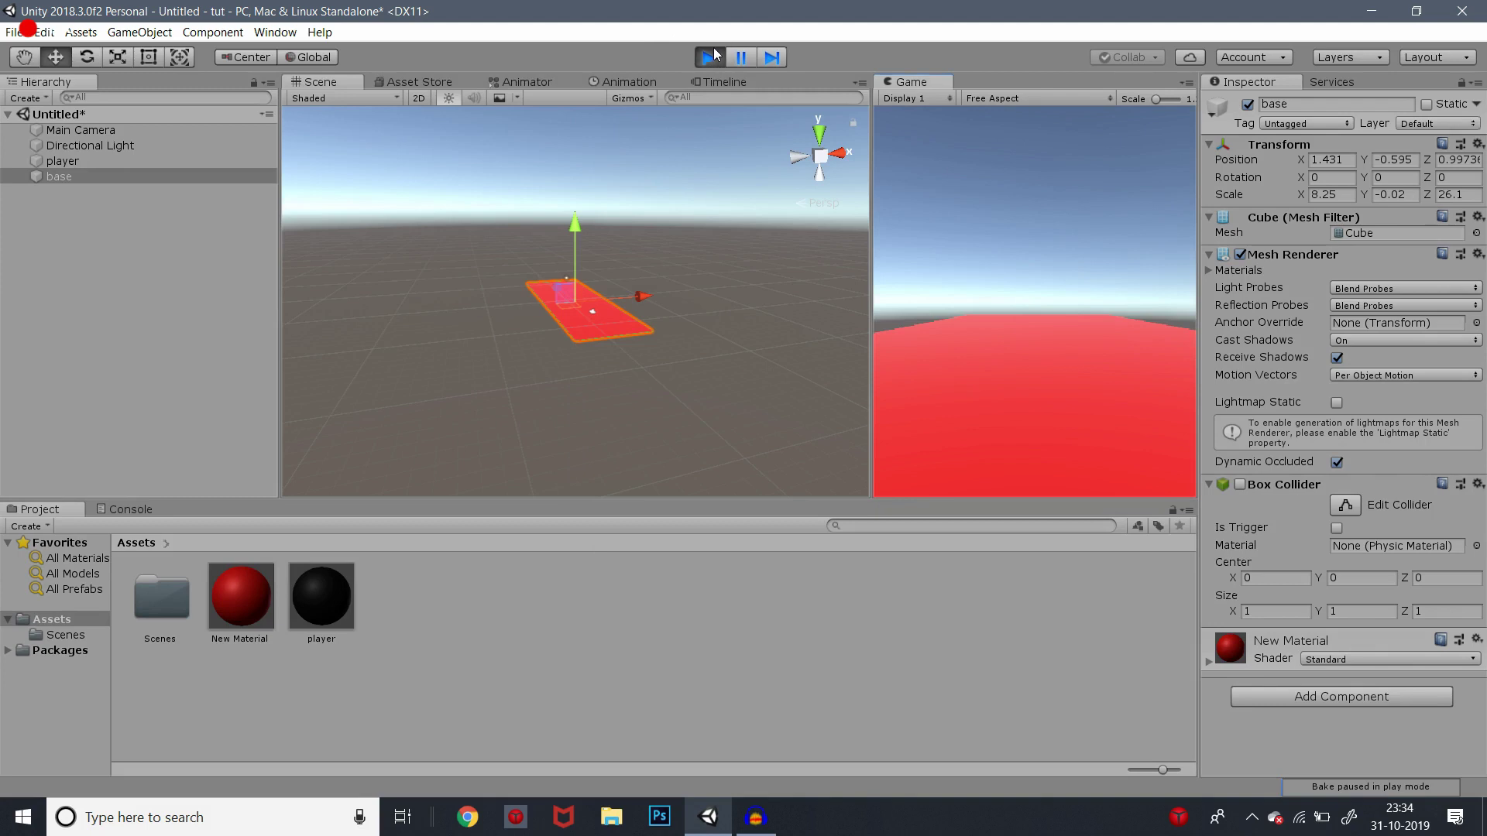
click(714, 50)
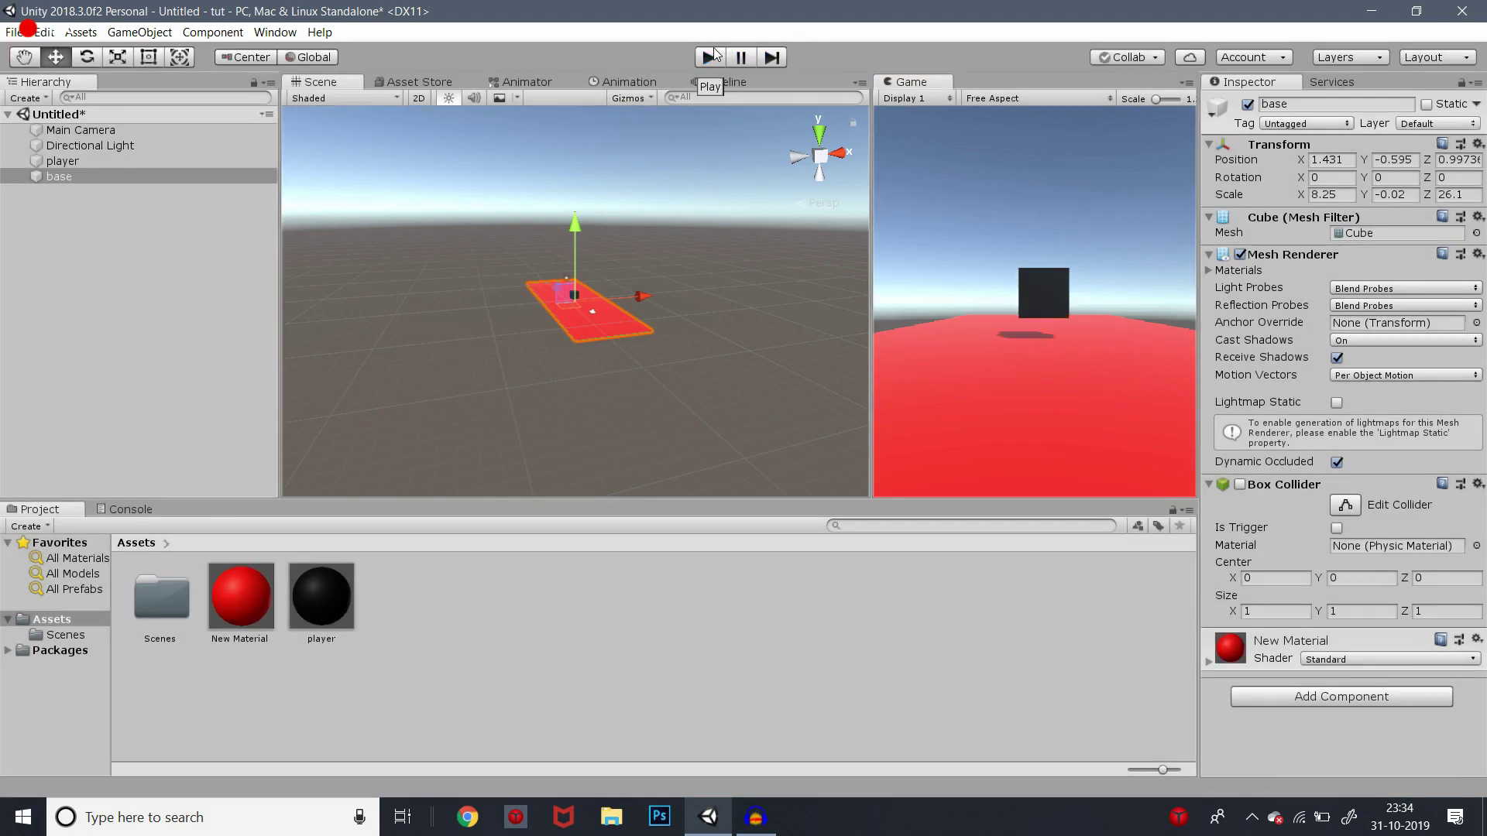
Re-enable the base's Box Collider and test-run the scene again, stopping the run
click(90, 176)
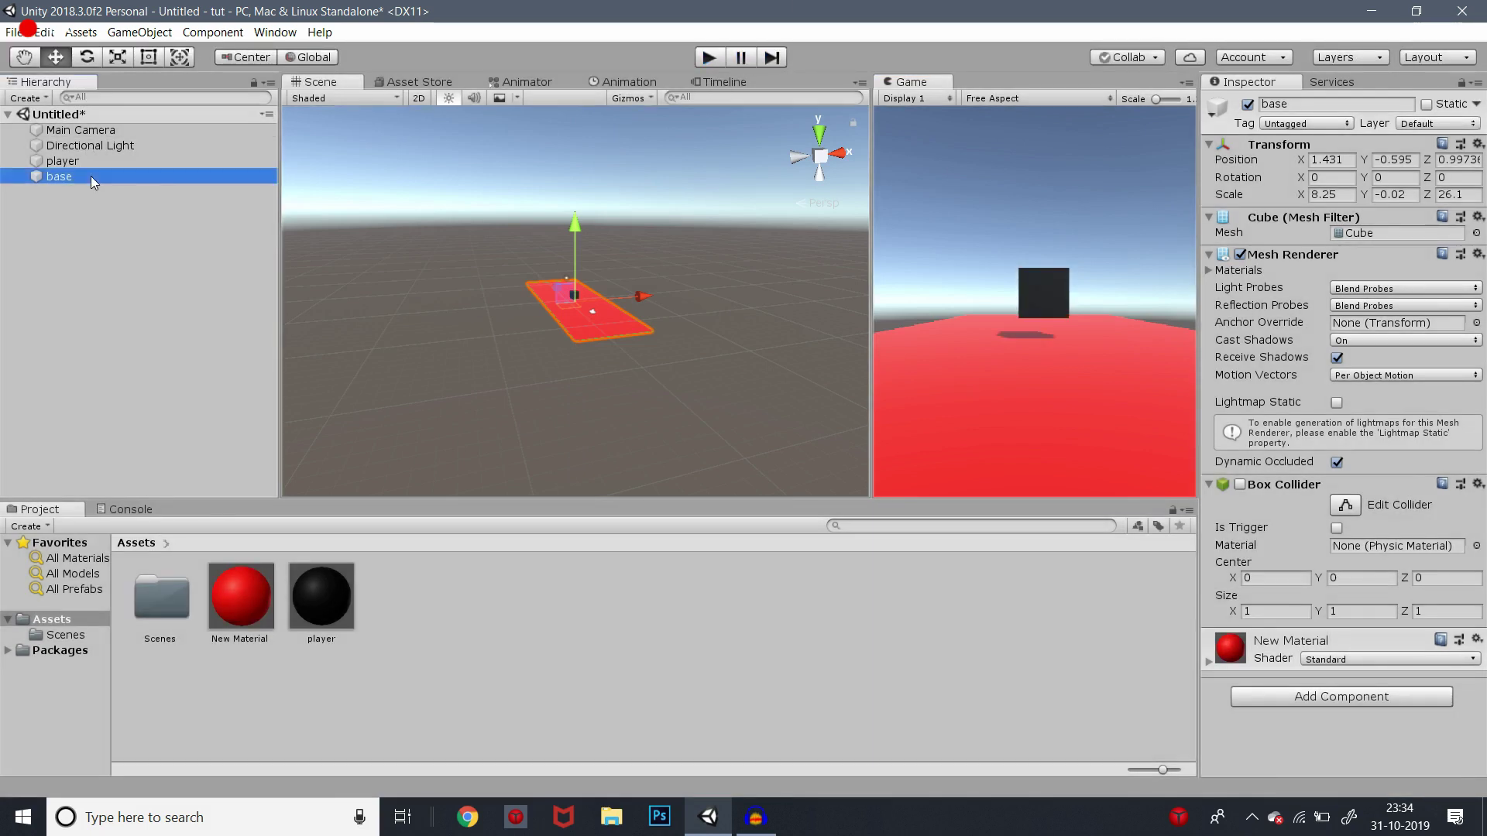
click(1240, 485)
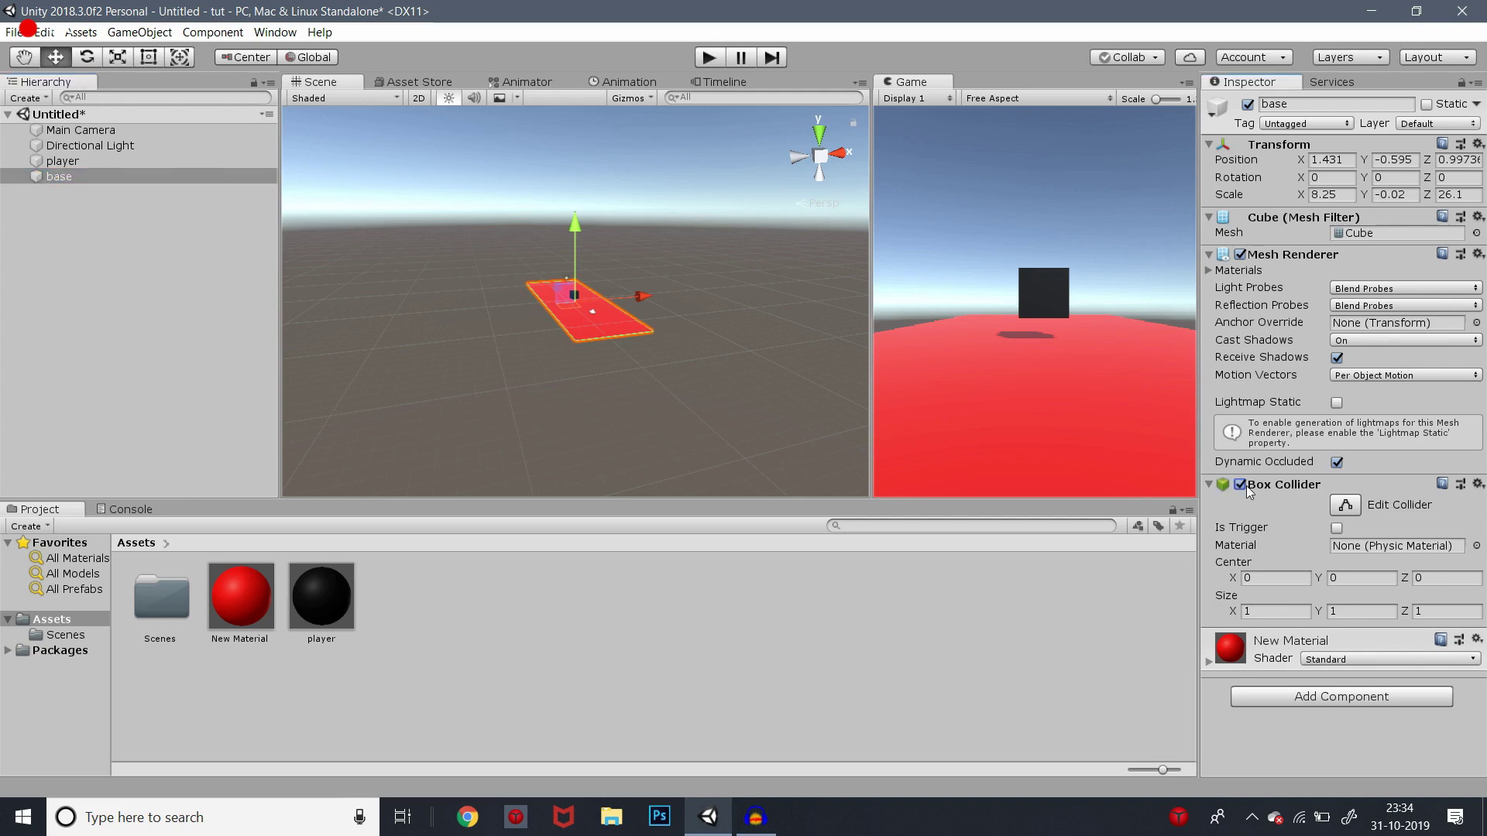
click(701, 61)
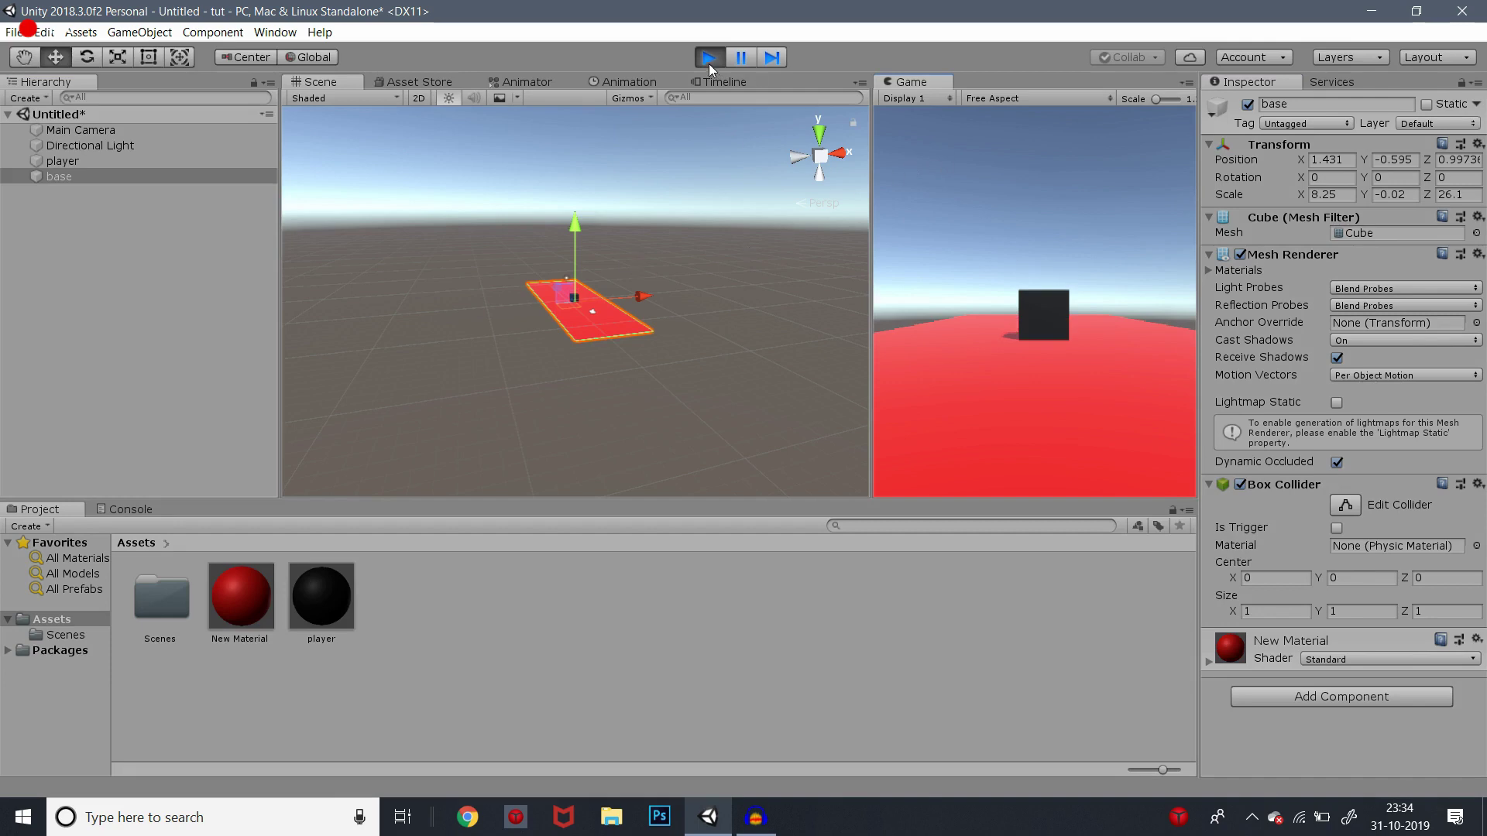
click(709, 63)
Move the base vertically to a Y position of about -2.7, leaving a larger gap beneath the player
drag(574, 230, 584, 174)
click(593, 248)
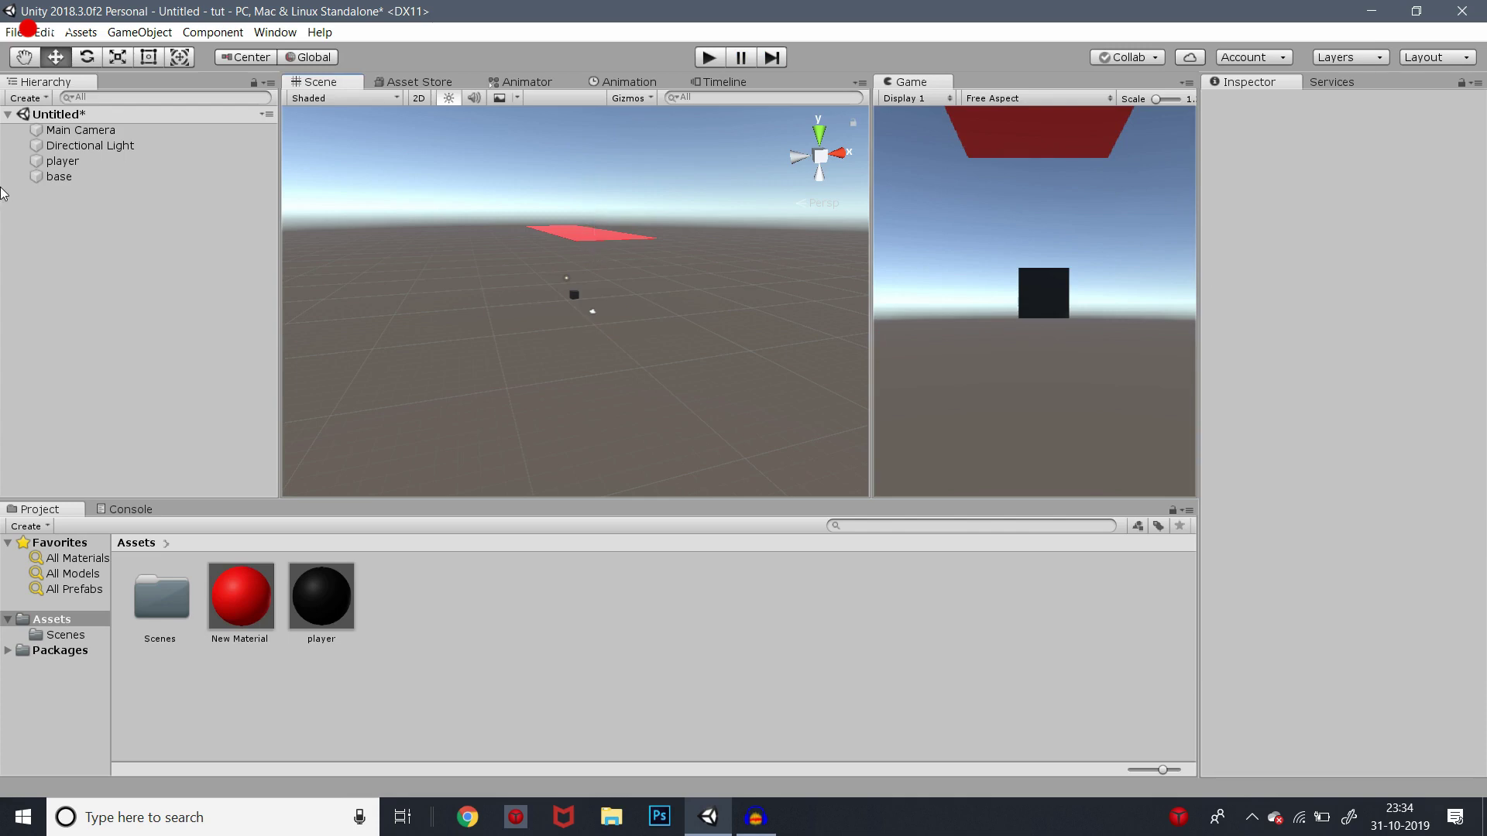
click(116, 177)
drag(574, 147, 586, 239)
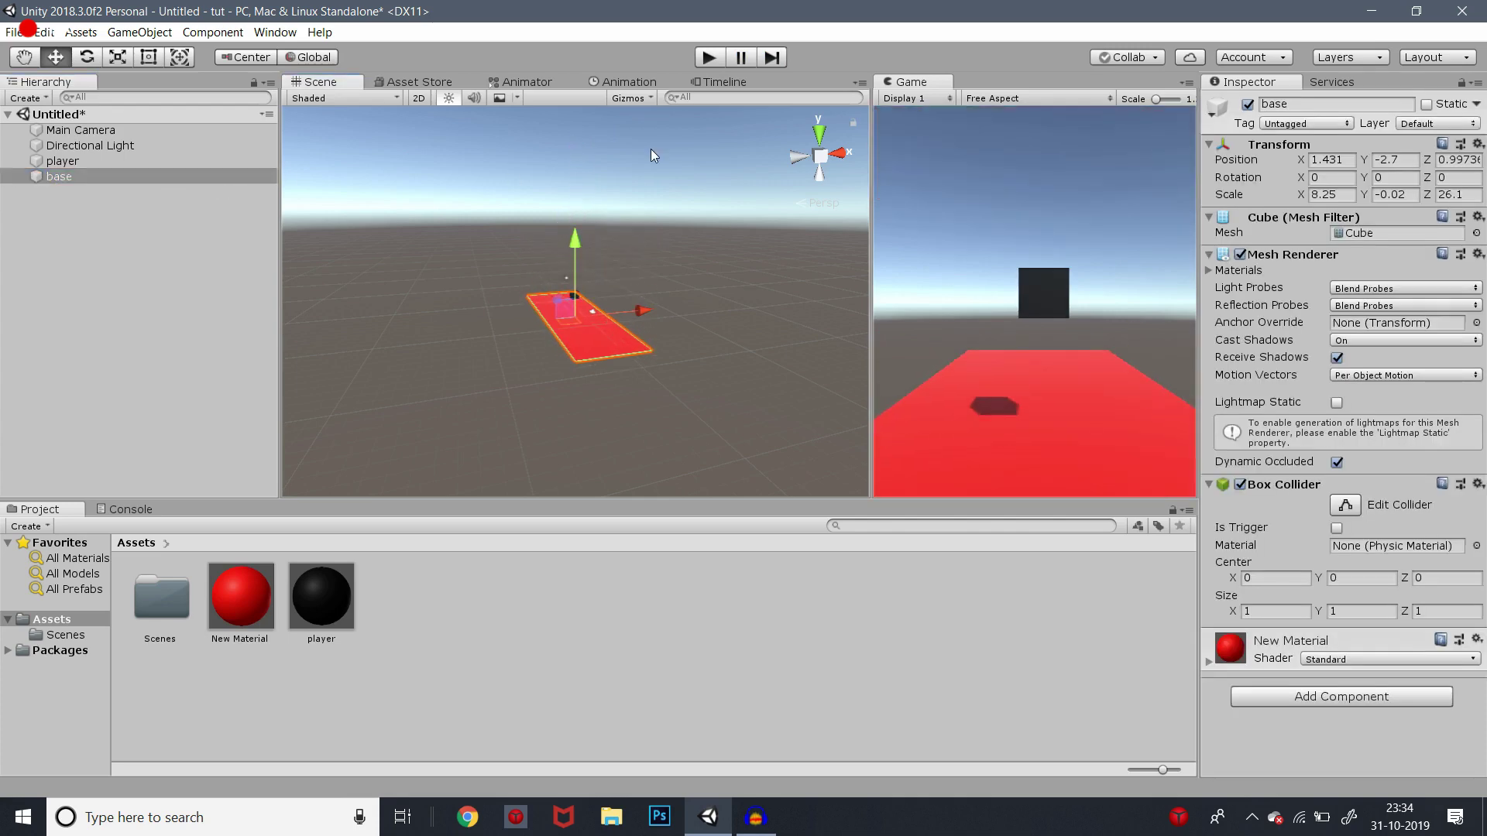
Test-run the scene twice to check how the player falls onto the lowered base, stopping each run
click(711, 58)
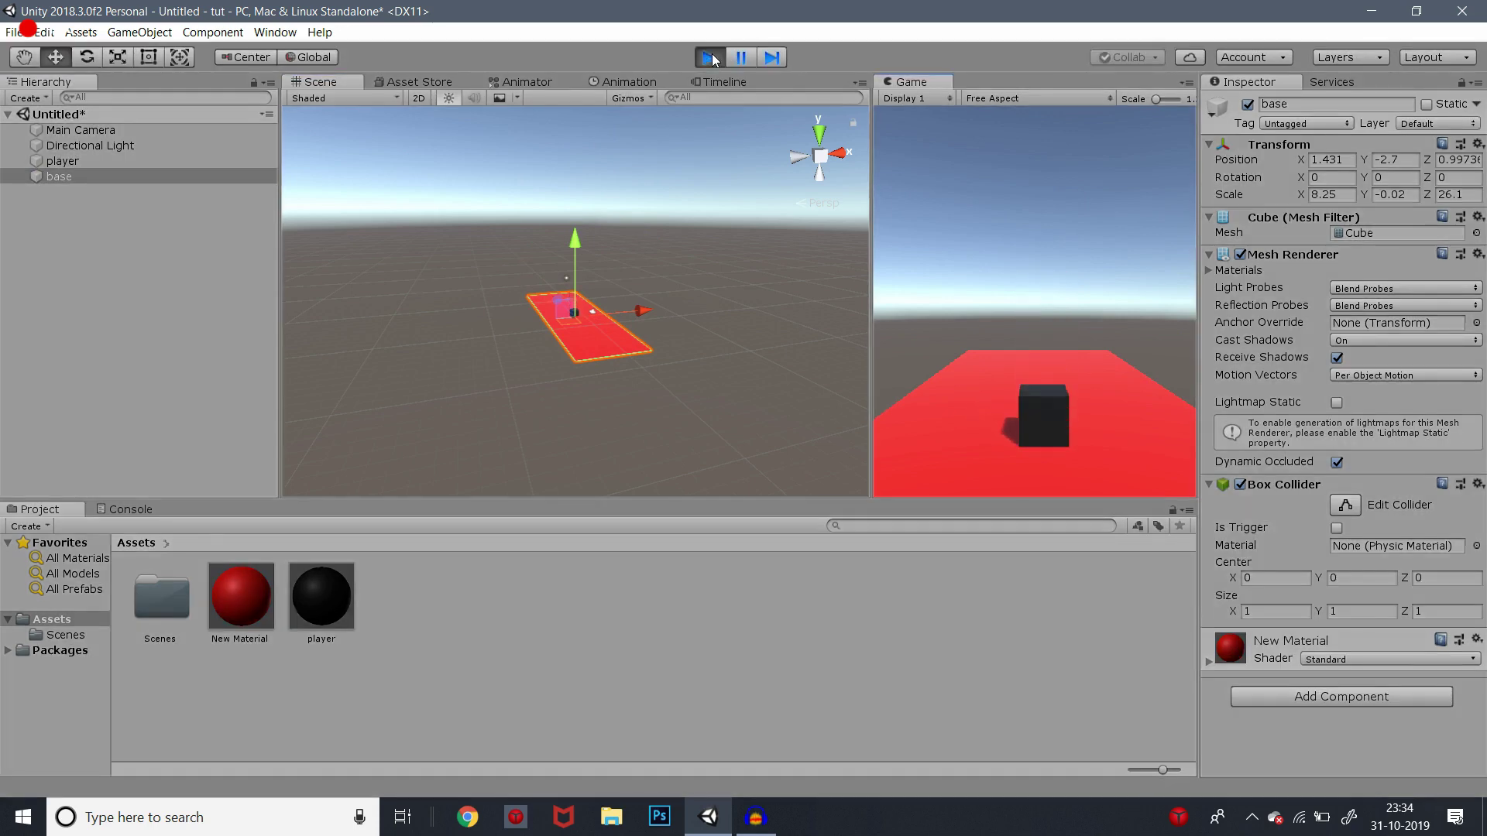
click(715, 59)
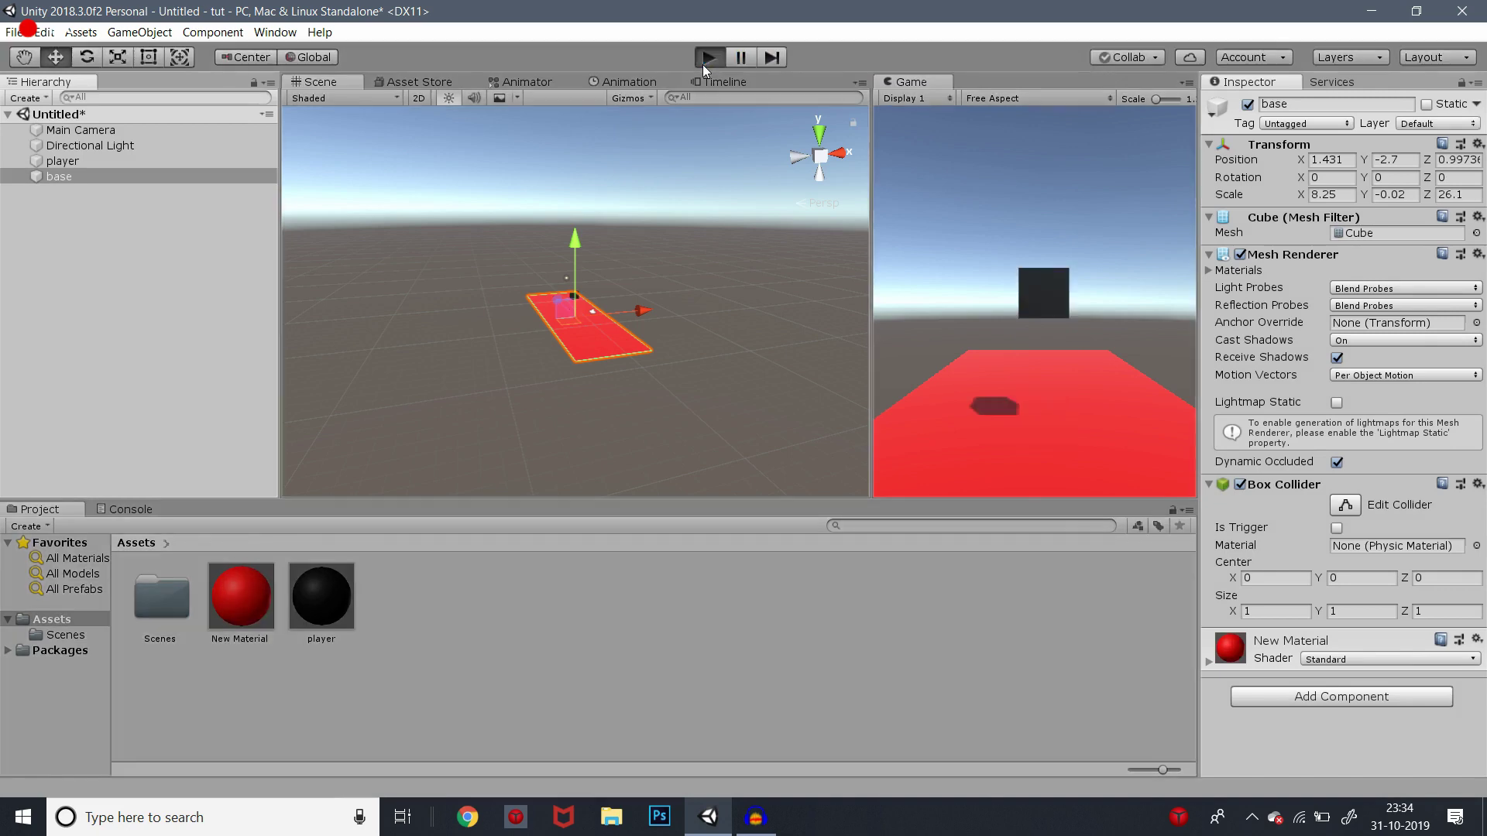
click(705, 65)
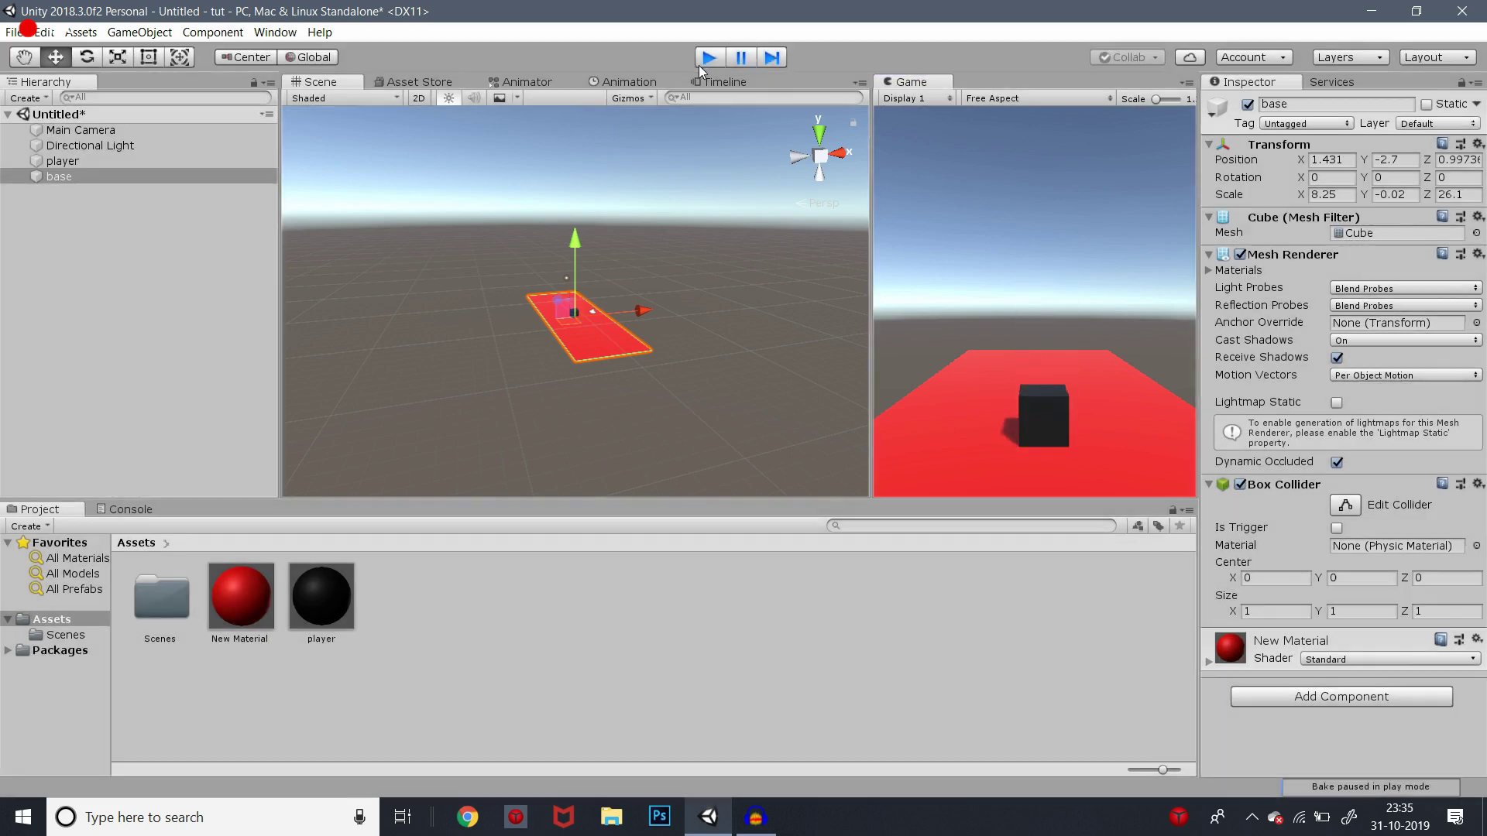
click(701, 68)
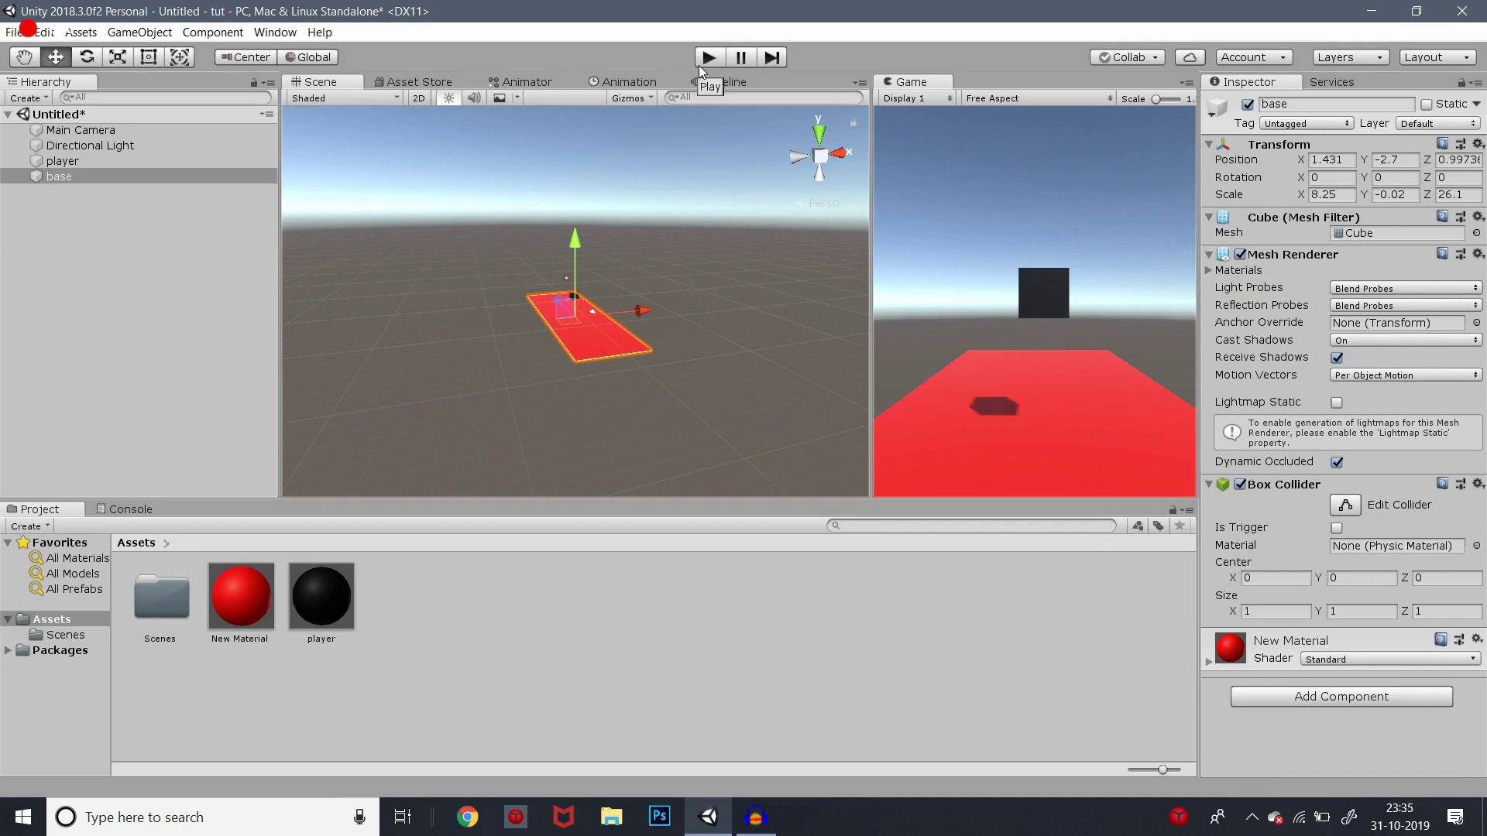